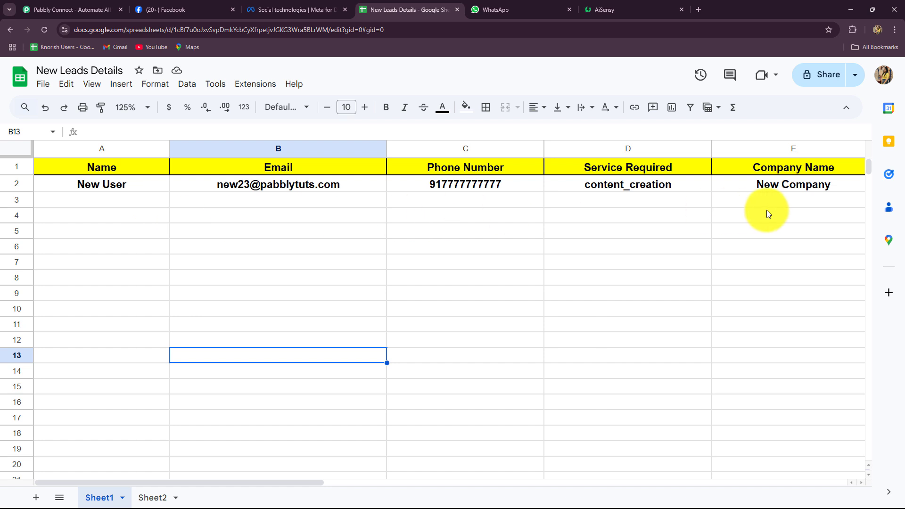
Step: Switch from the New Leads Details sheet to the Digital Dynamics Facebook page
left_click(191, 14)
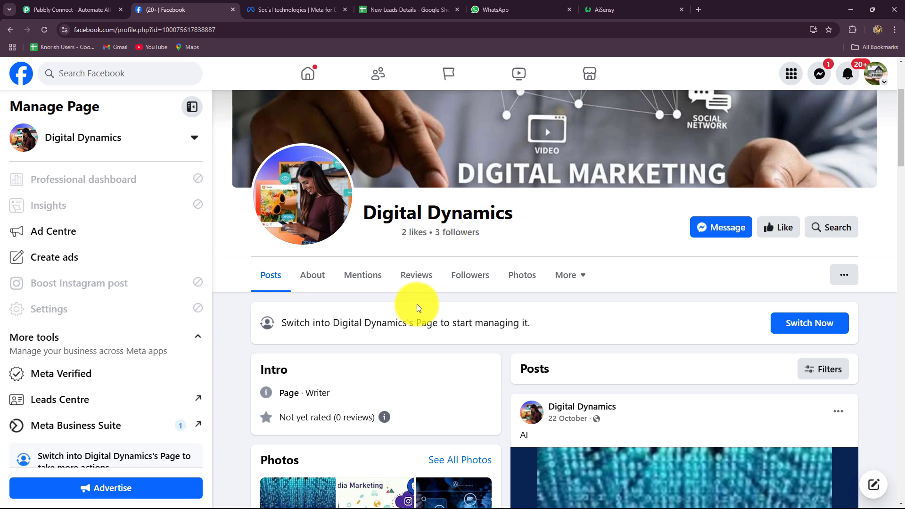
Step: Scroll the Digital Dynamics page and the sheet's lead columns, then bring up the AiSensy New Lead Alert campaign
scroll(416, 304, "down", 3)
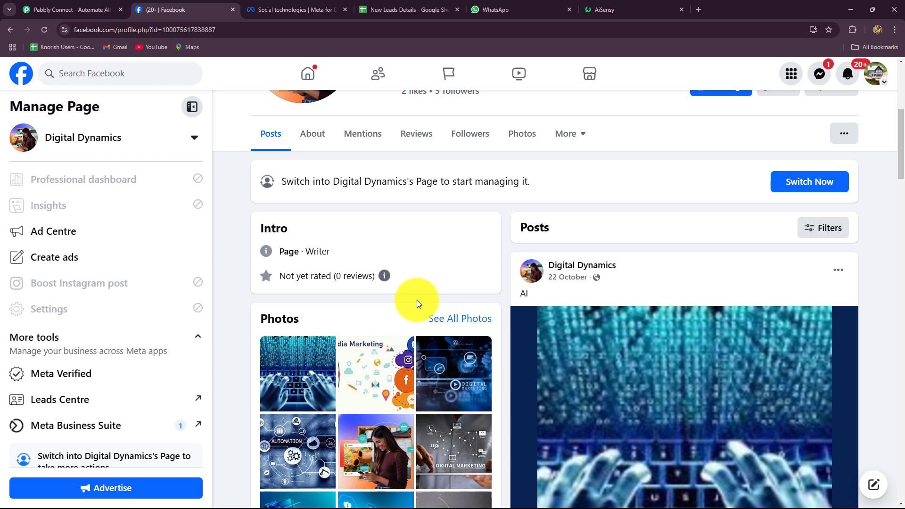
left_click(382, 9)
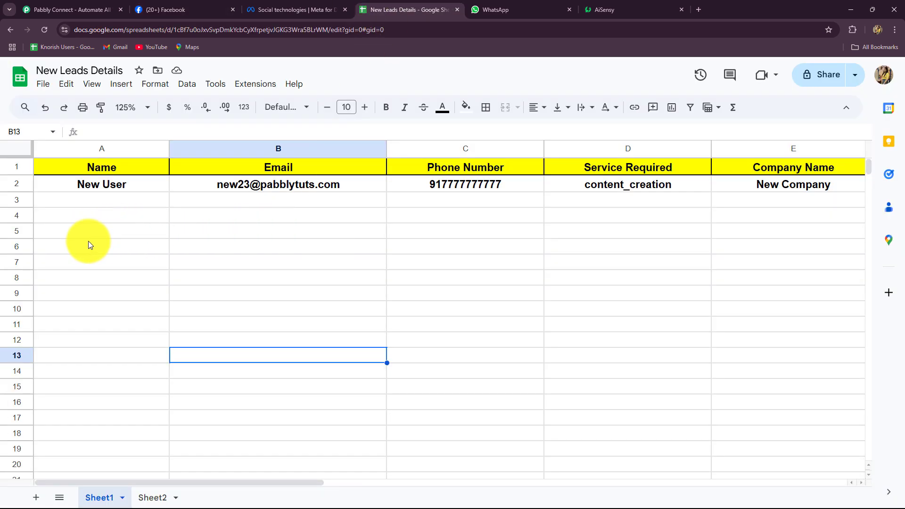
left_click_drag(60, 483, 158, 495)
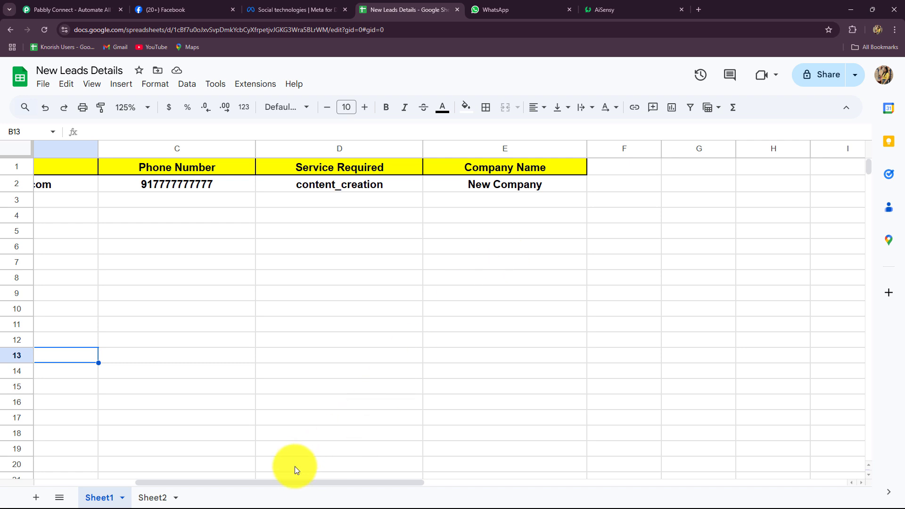
left_click_drag(280, 483, 166, 489)
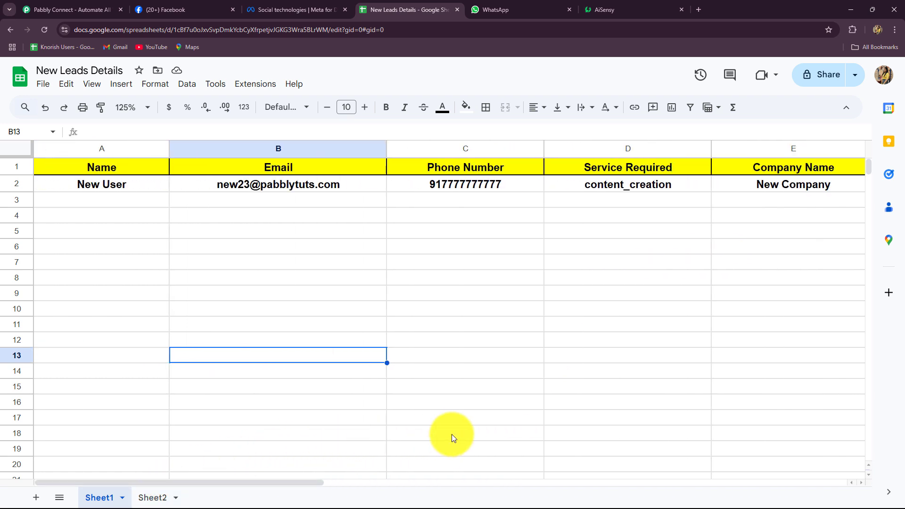
left_click(637, 8)
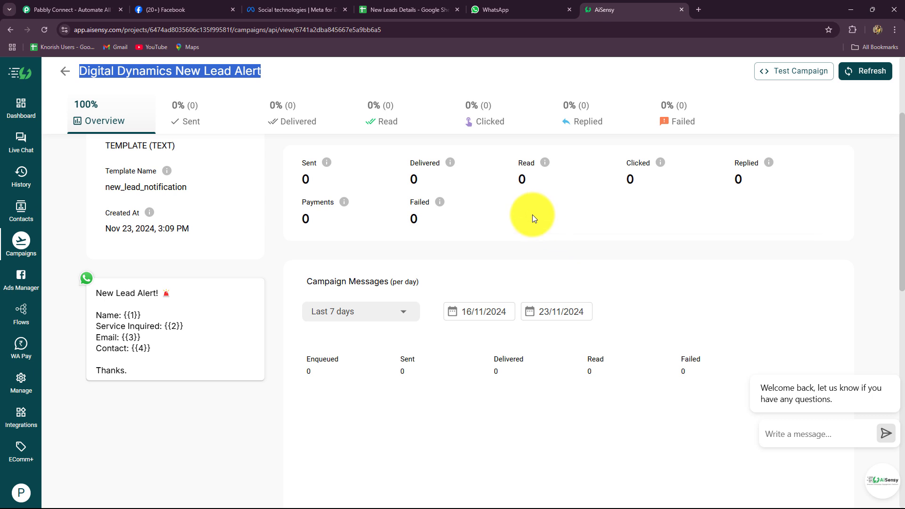
Step: Switch from the AiSensy campaign to the Pabbly Connect website
left_click(86, 9)
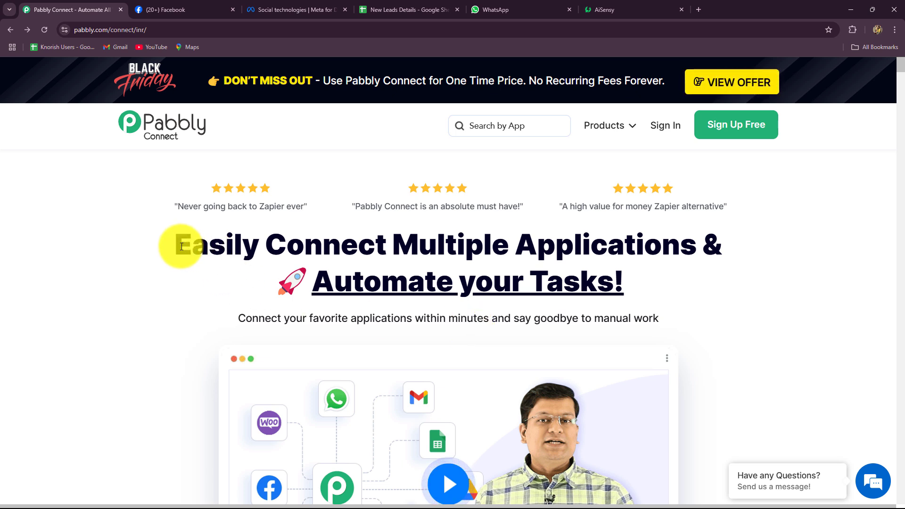
left_click_drag(177, 245, 632, 292)
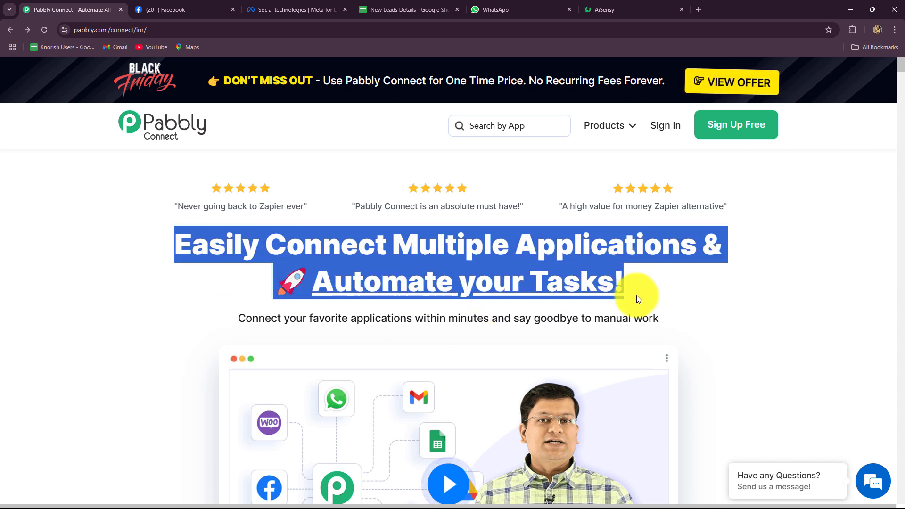
left_click(637, 295)
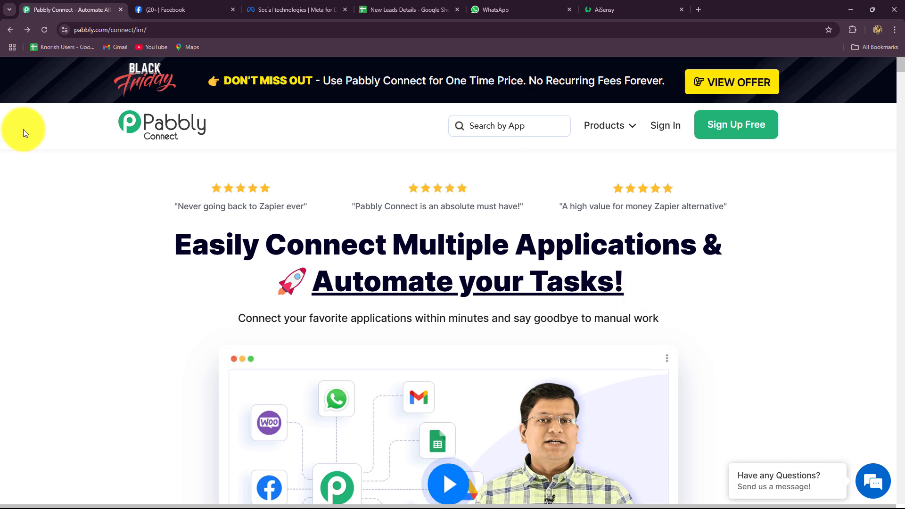
left_click(160, 29)
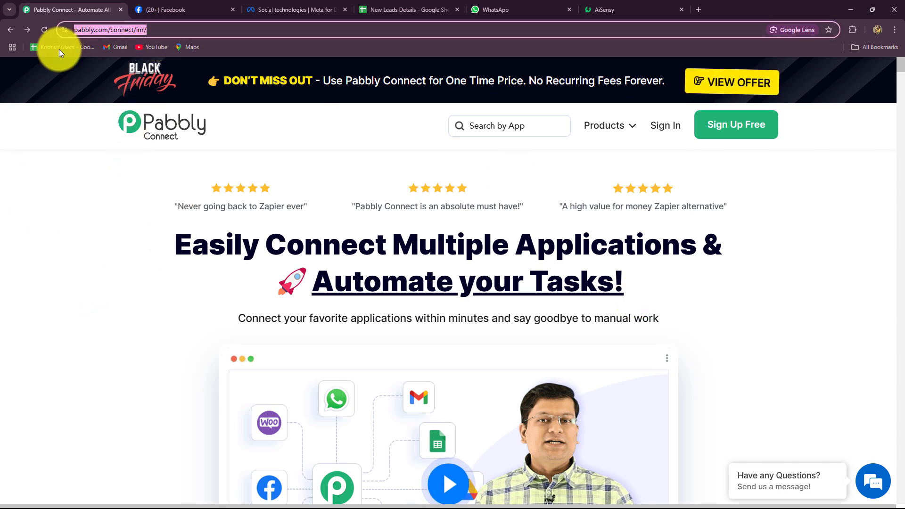
left_click(101, 207)
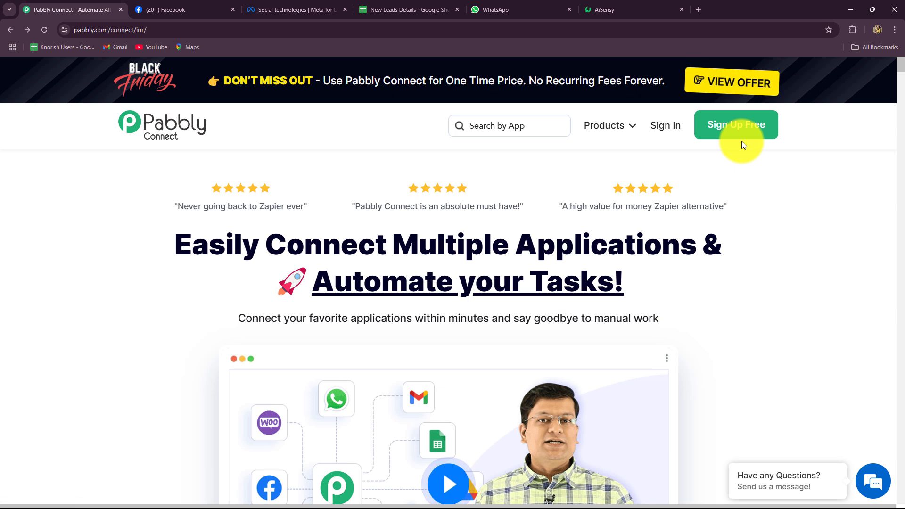
left_click_drag(171, 246, 658, 313)
left_click(738, 313)
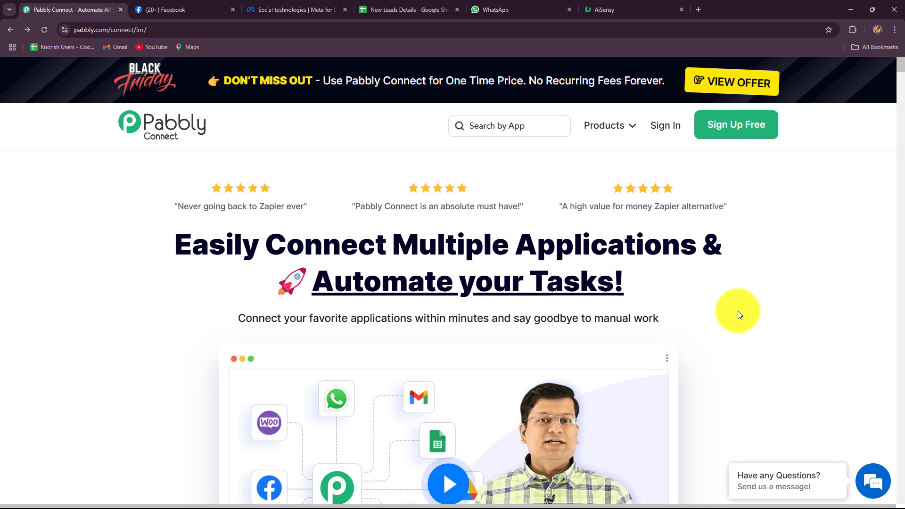
Step: Sign in, launch Pabbly Connect in a new tab, and start a new workflow
left_click(661, 127)
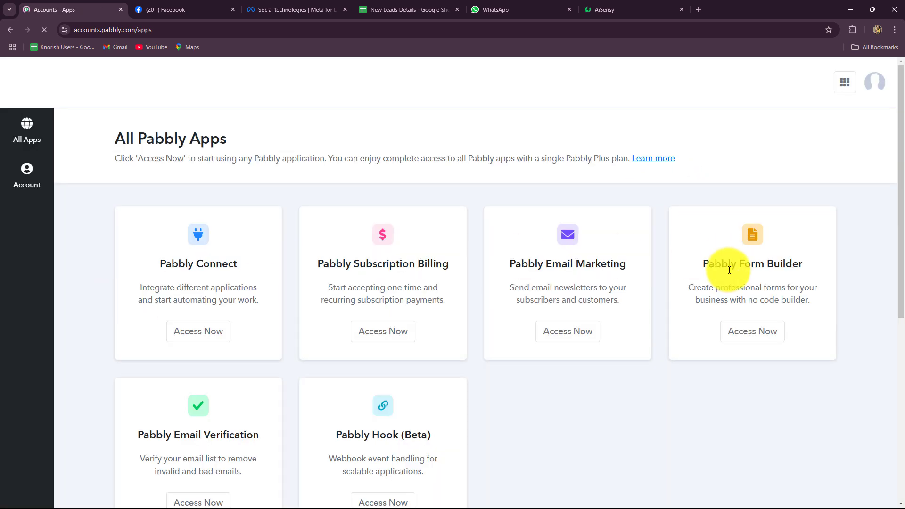
scroll(726, 273, "down", 4)
scroll(723, 279, "up", 3)
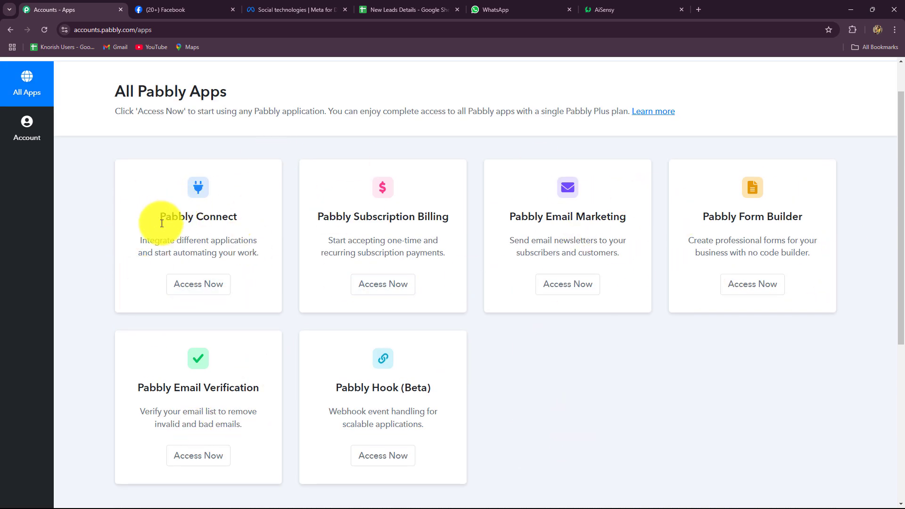
left_click_drag(158, 217, 256, 240)
left_click(547, 289)
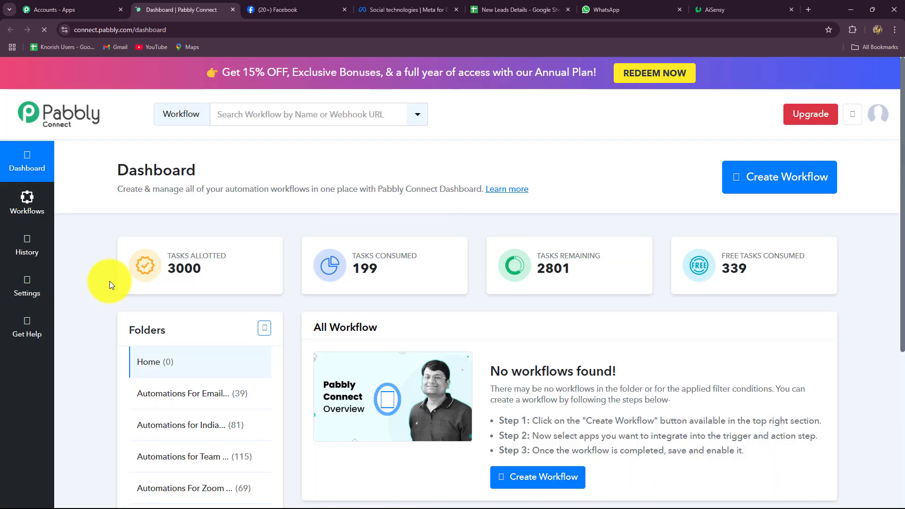
scroll(110, 281, "down", 4)
scroll(426, 379, "down", 2)
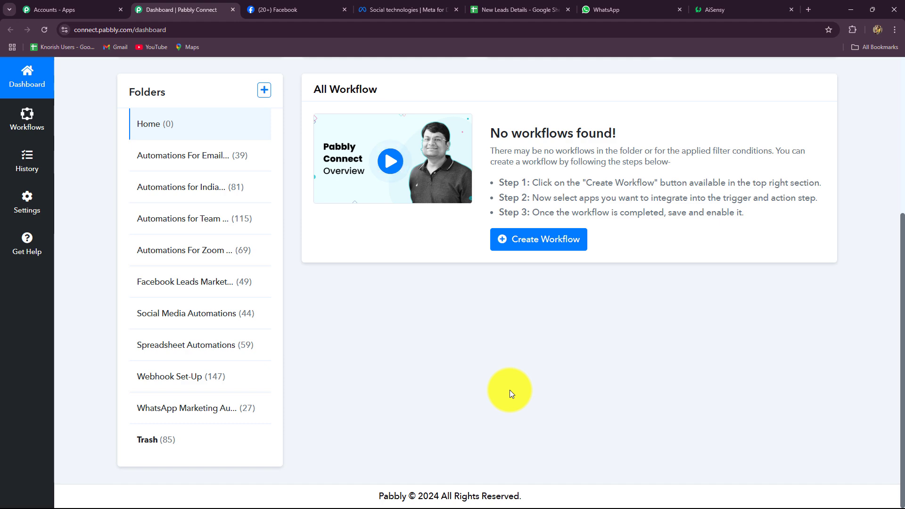
scroll(510, 389, "up", 4)
left_click(754, 136)
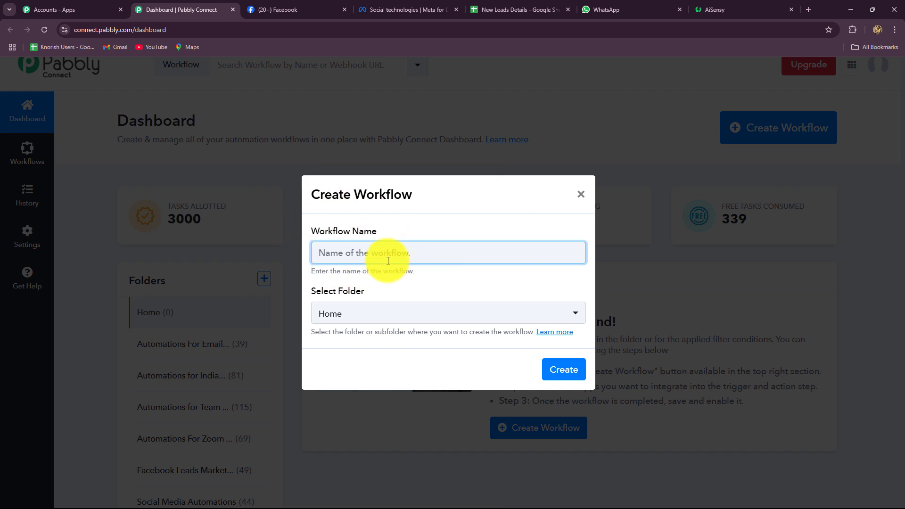
Step: Create 'Automate WhatsApp Messaging & Add Leads in Google Sheets' in the Facebook Leads Marketing Automations folder
type("Automate WhatsApp Messaging & Add Leads in Google Sheets")
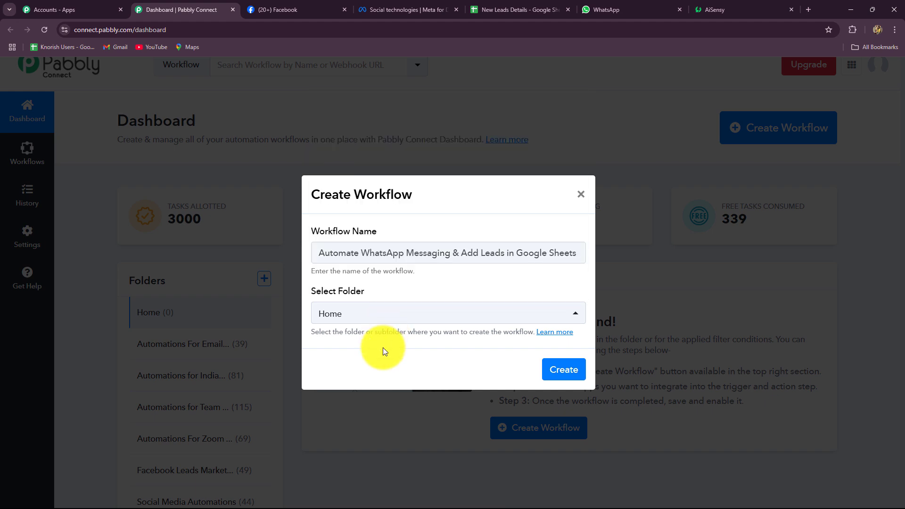
left_click(393, 322)
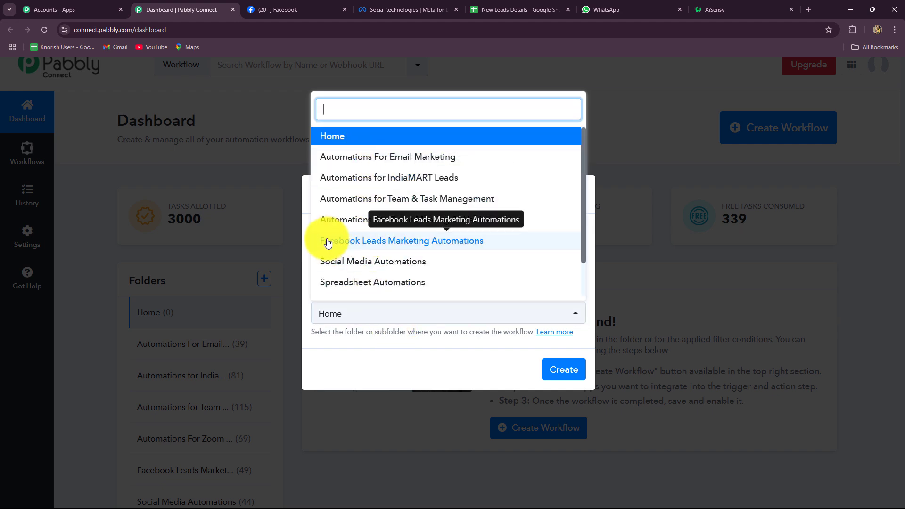
left_click(413, 245)
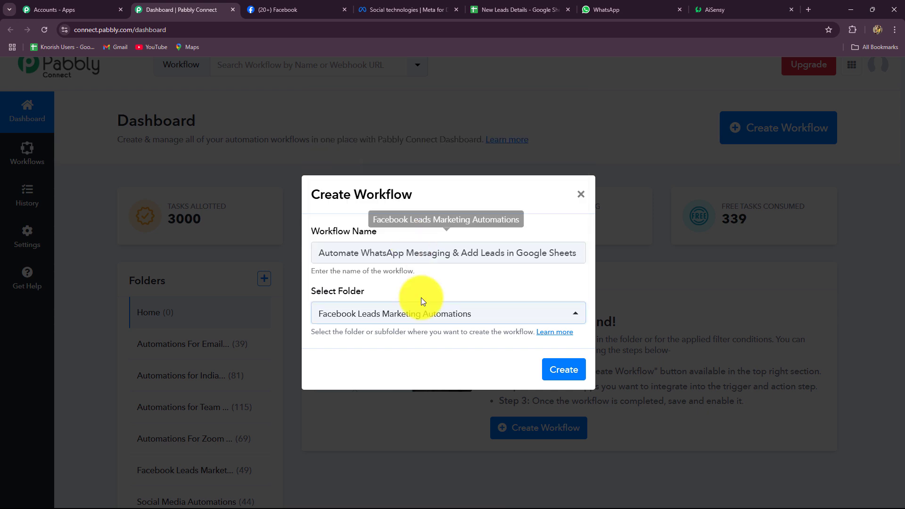
left_click(551, 370)
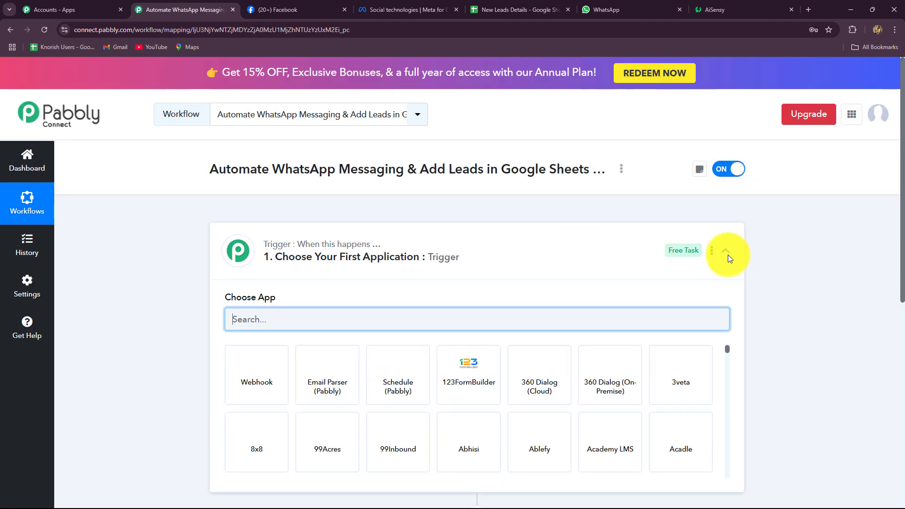
left_click(728, 257)
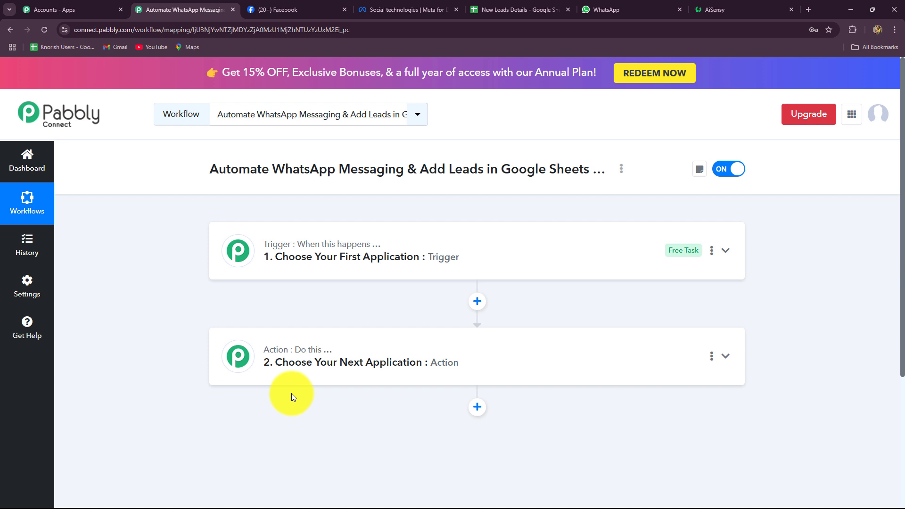
left_click(273, 9)
scroll(268, 347, "up", 5)
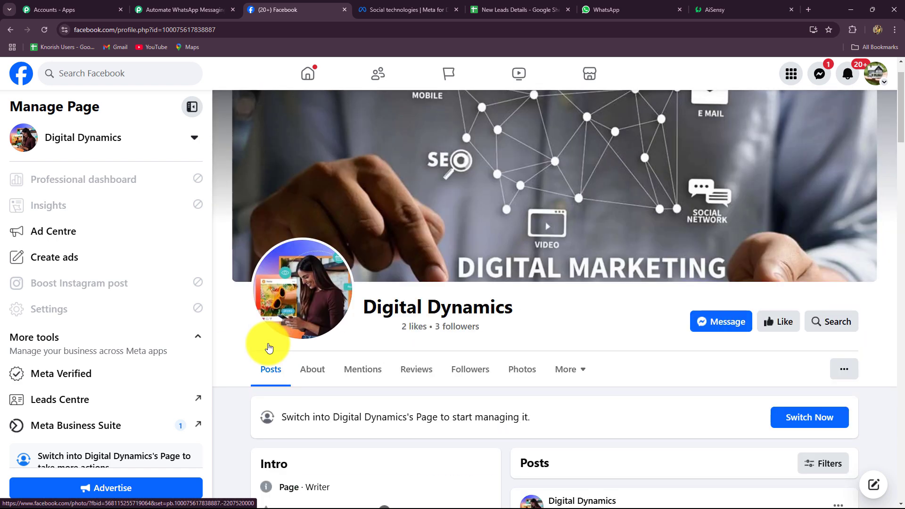
left_click(485, 10)
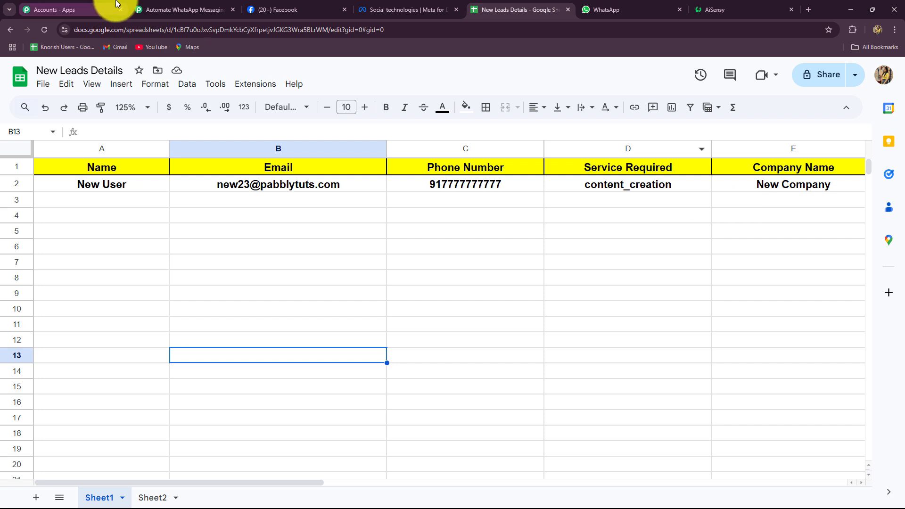
left_click(155, 9)
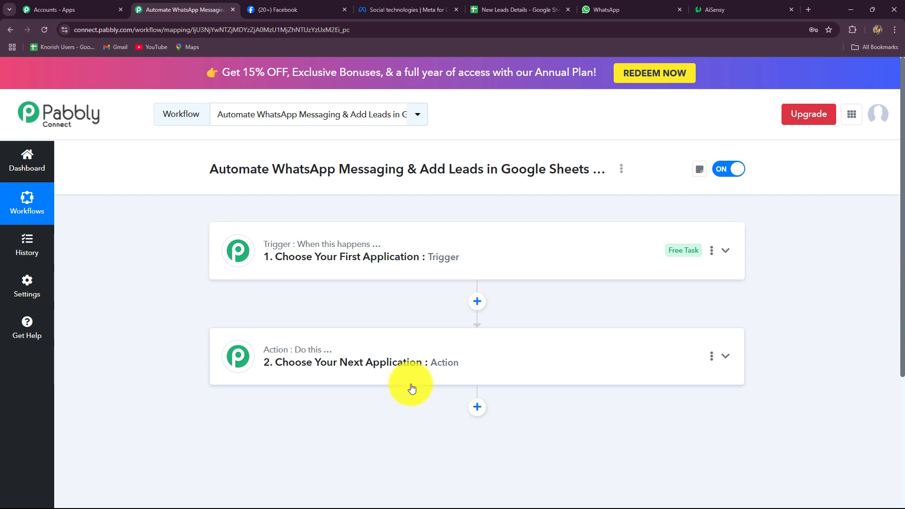
left_click(279, 10)
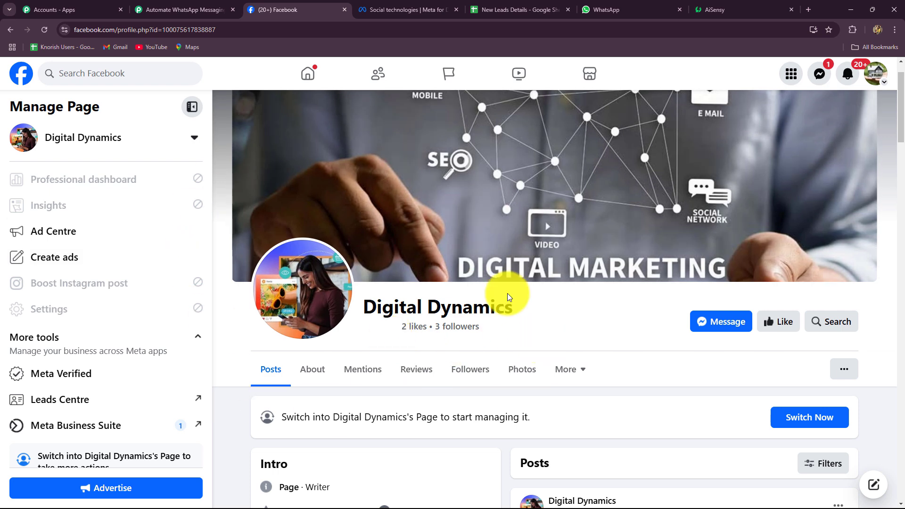
left_click(203, 8)
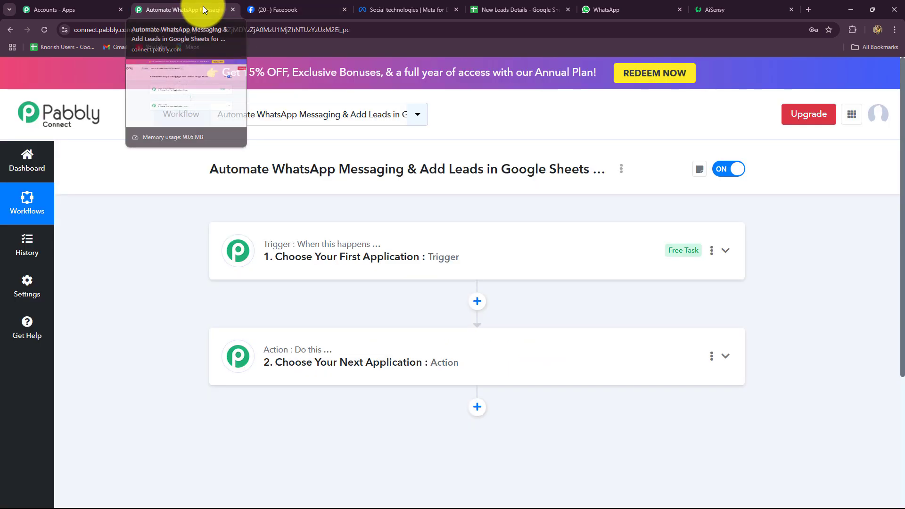
Step: Set the trigger app to Facebook Lead Ads with the New Lead Instant event
left_click(323, 259)
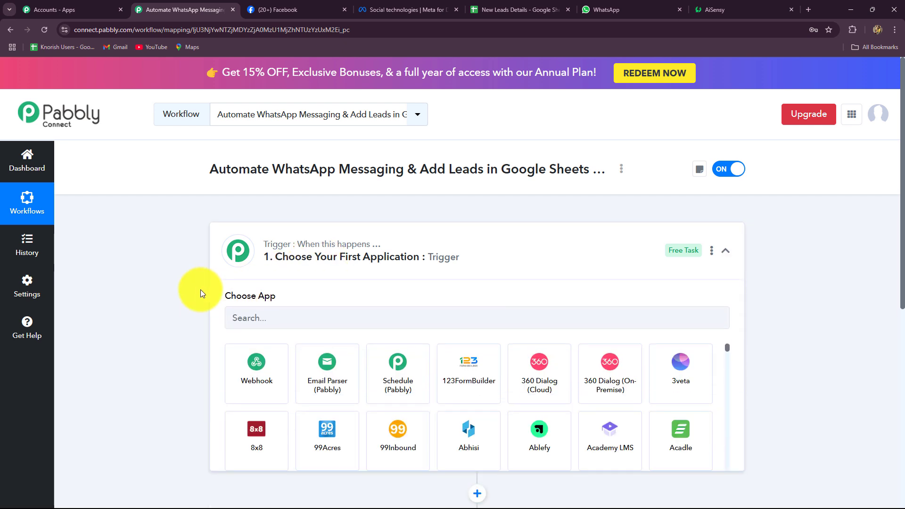
scroll(202, 290, "down", 2)
left_click(256, 233)
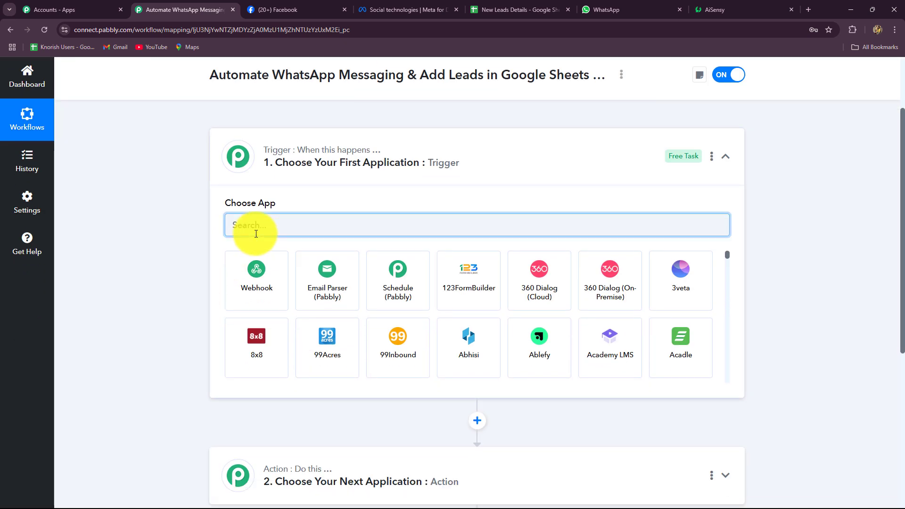
type("Fac")
left_click(261, 279)
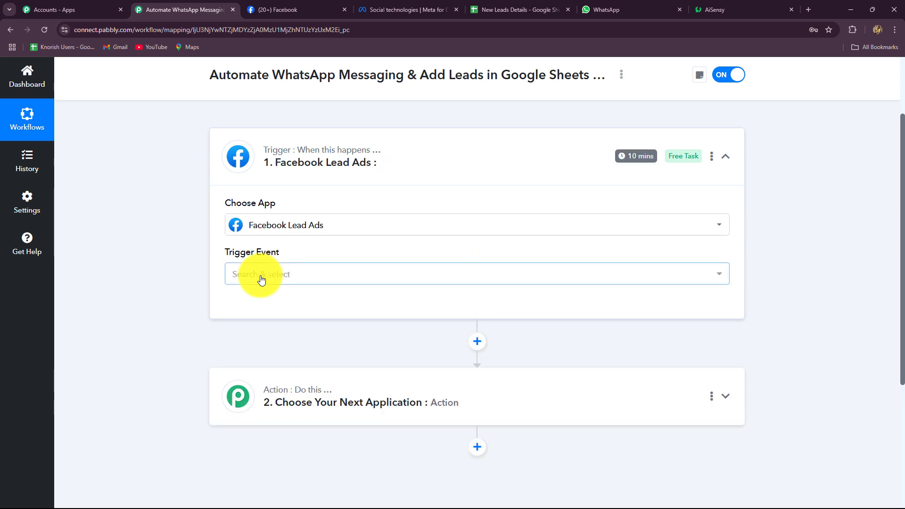
left_click(261, 278)
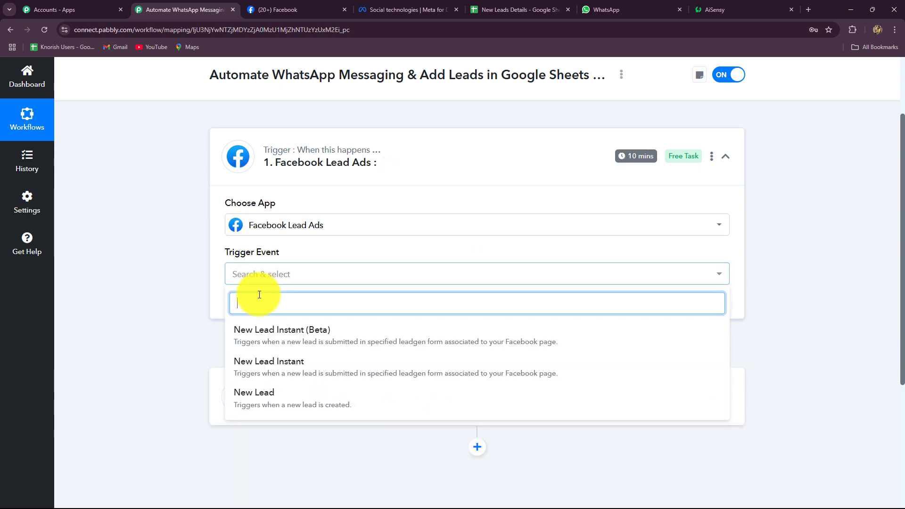
left_click(253, 363)
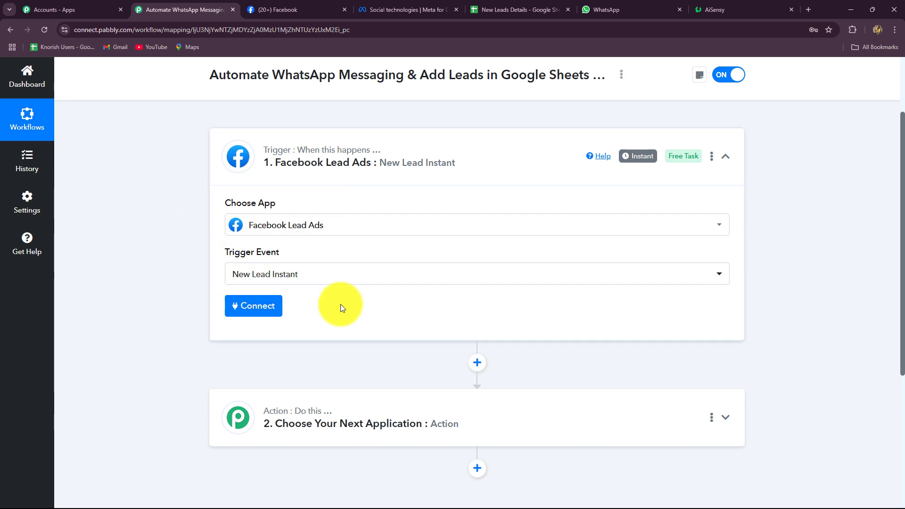
Step: Start a new Facebook Lead Ads connection and switch Facebook to the Digital Dynamics profile
left_click(277, 308)
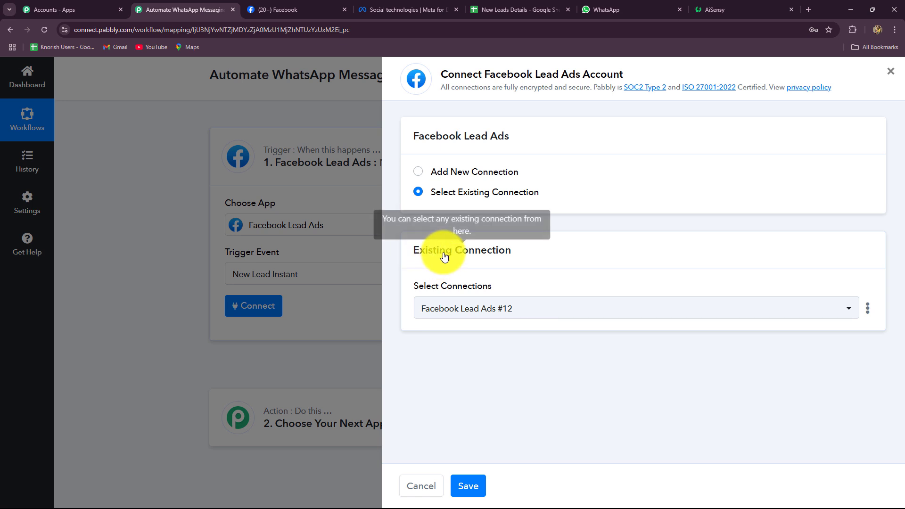
left_click(419, 173)
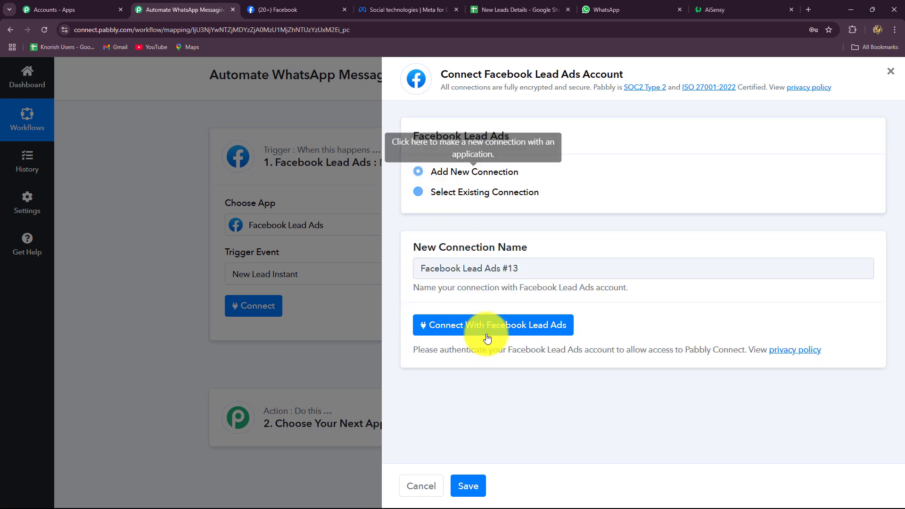
left_click(272, 7)
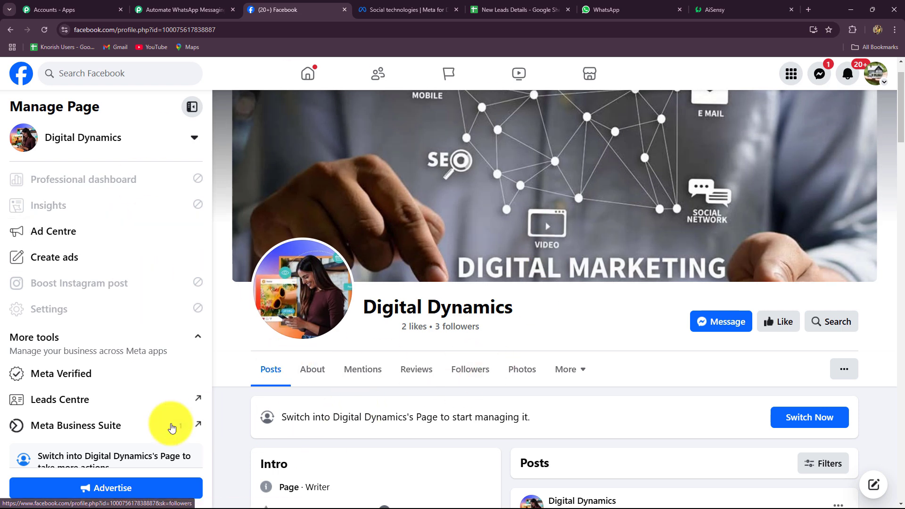
scroll(121, 410, "down", 2)
left_click(99, 436)
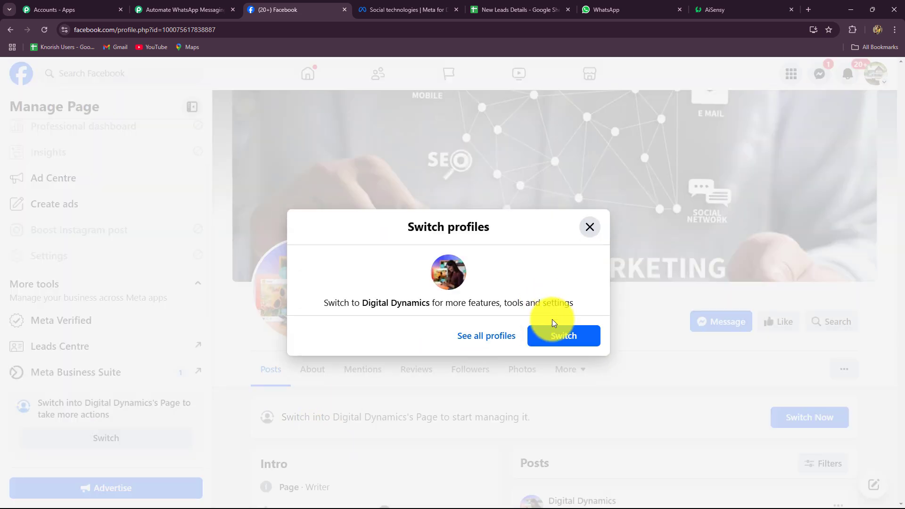
left_click(552, 334)
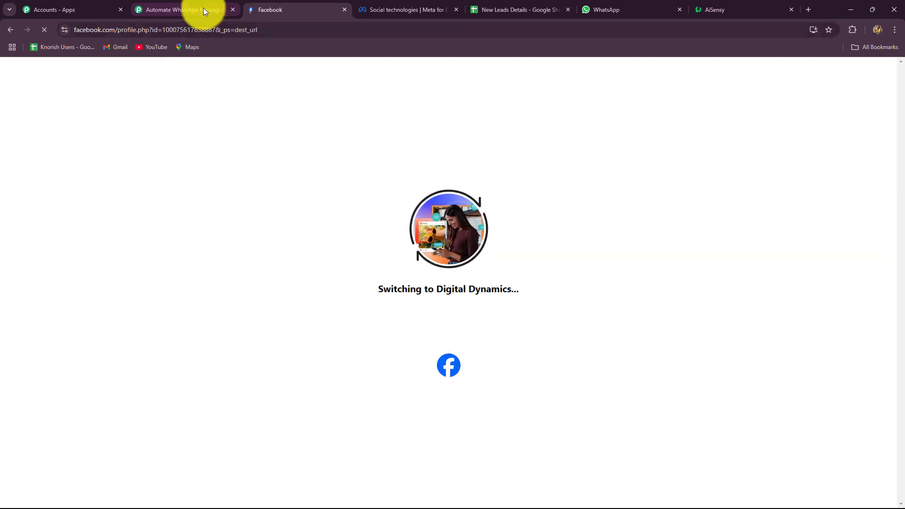
Step: Authorize the new connection through the Facebook login so it shows Connected
left_click(202, 8)
left_click(460, 327)
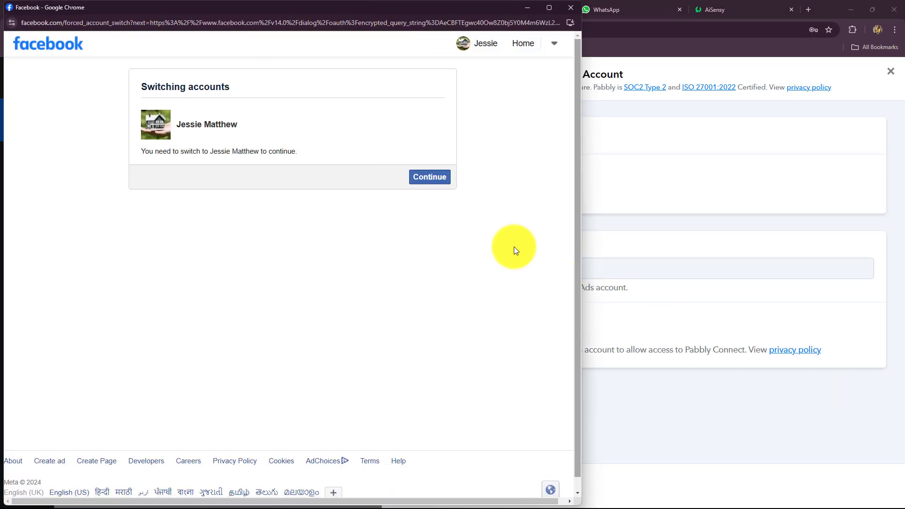
left_click(429, 177)
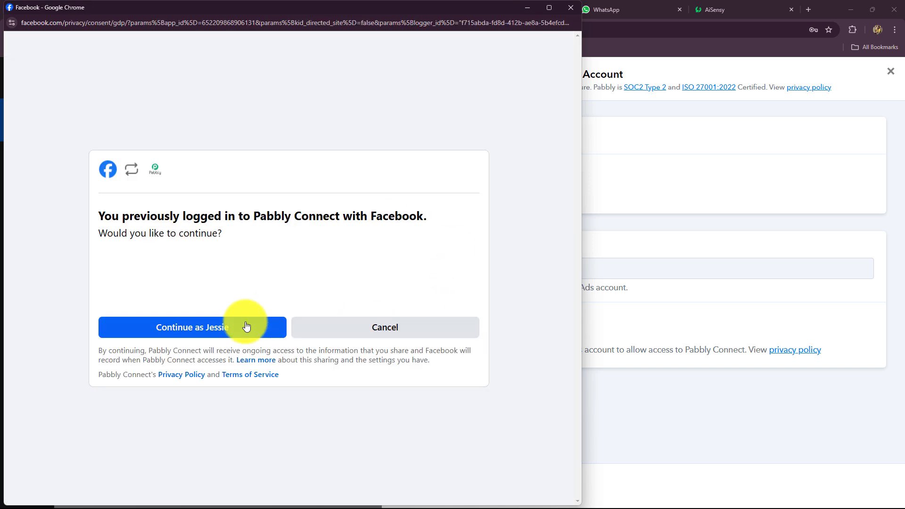
left_click(244, 323)
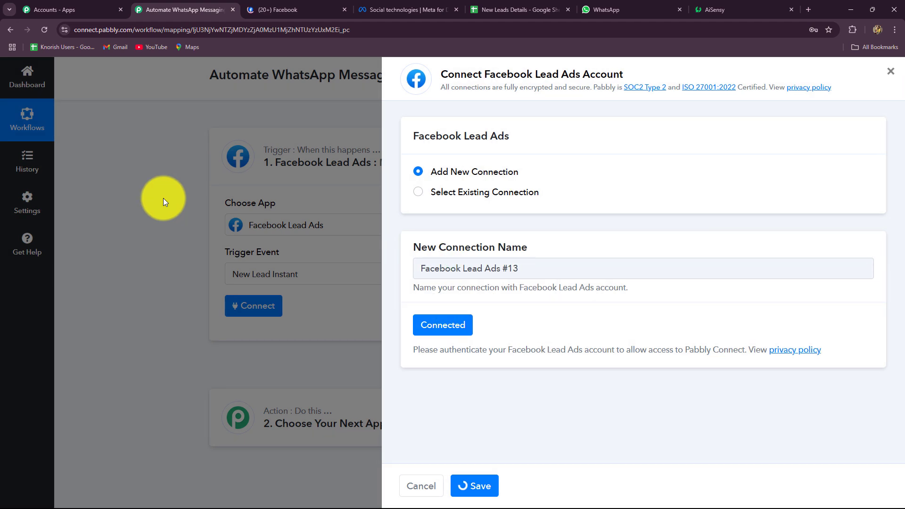
Step: Set the trigger's Page to Digital Dynamics
scroll(163, 198, "down", 3)
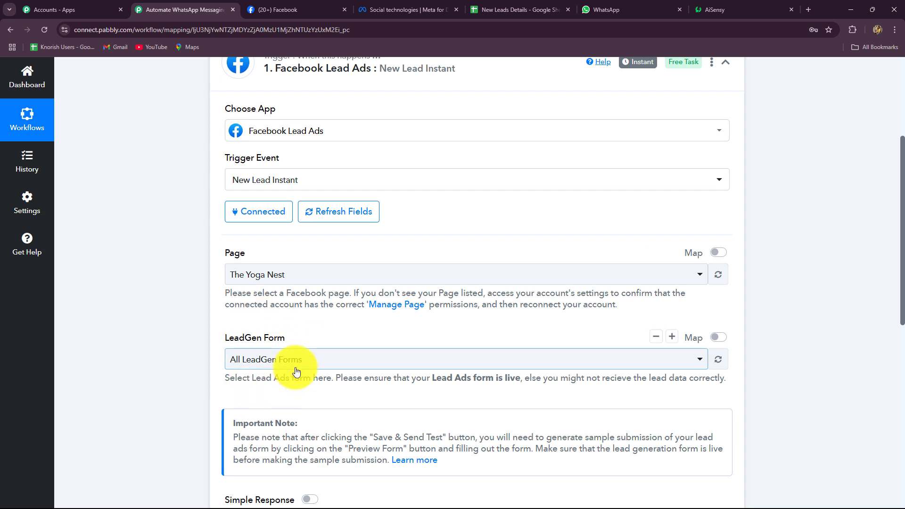
left_click(296, 7)
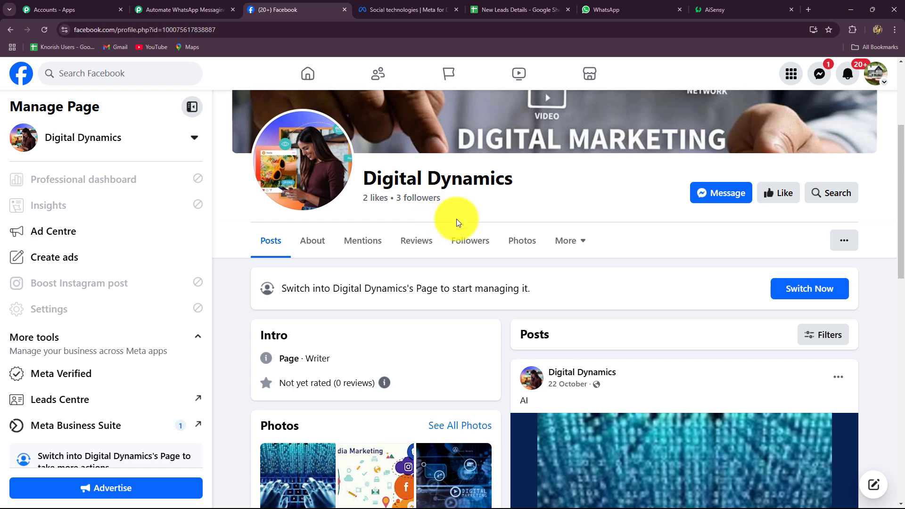
left_click(184, 9)
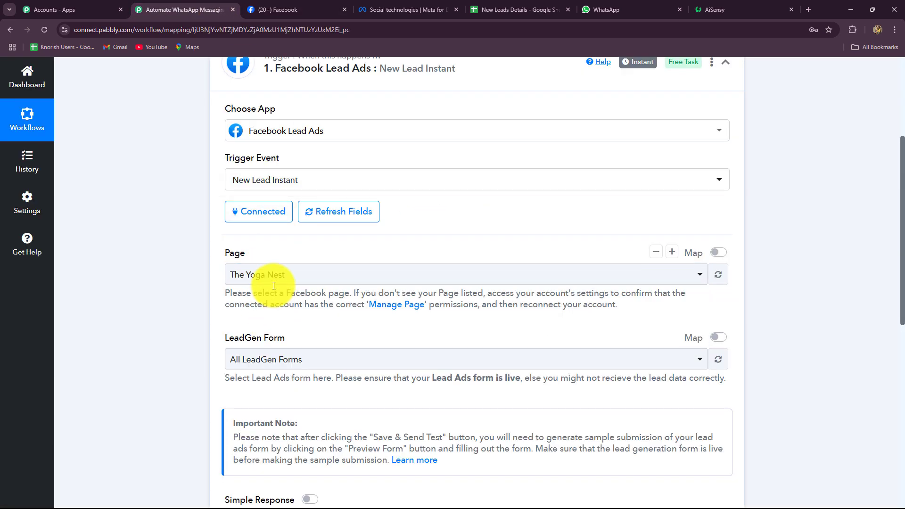
left_click(273, 278)
scroll(276, 306, "down", 2)
left_click(273, 397)
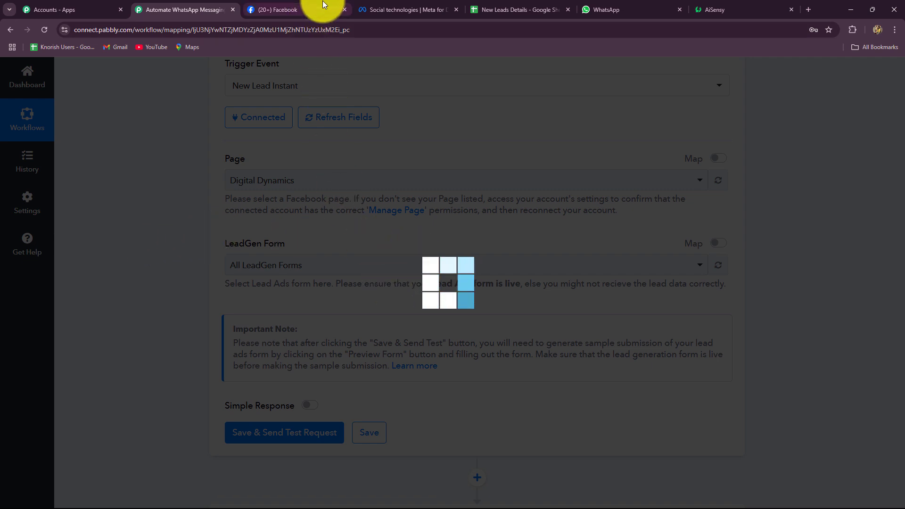
Step: Choose New Form as the LeadGen Form, then return to the Facebook page
left_click(288, 9)
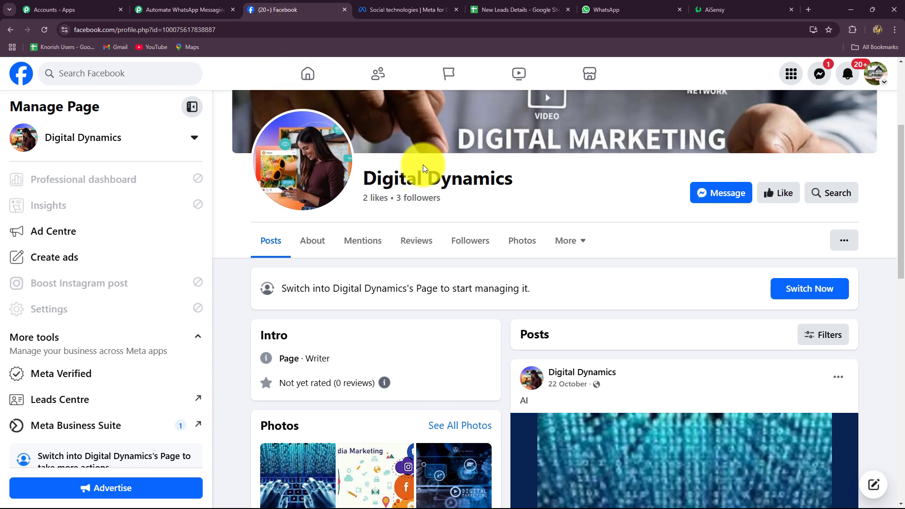
left_click(179, 10)
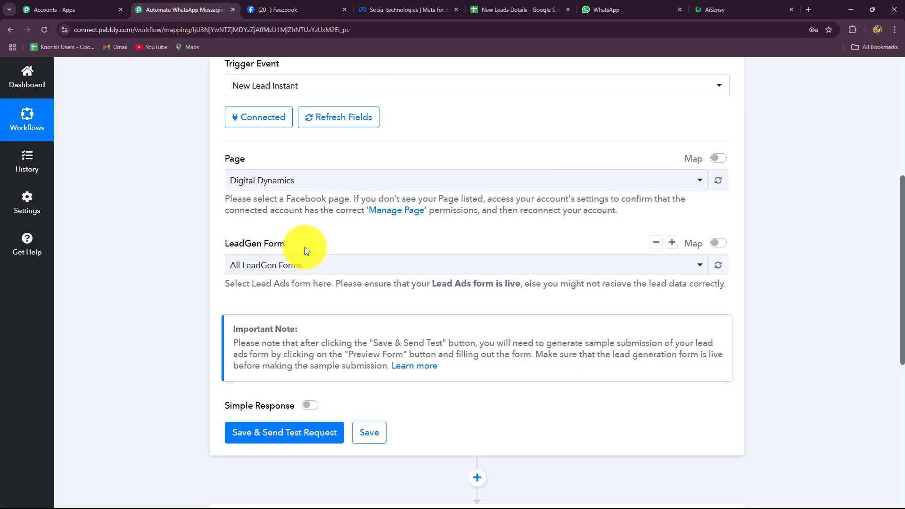
left_click(292, 266)
left_click(259, 349)
scroll(270, 305, "down", 1)
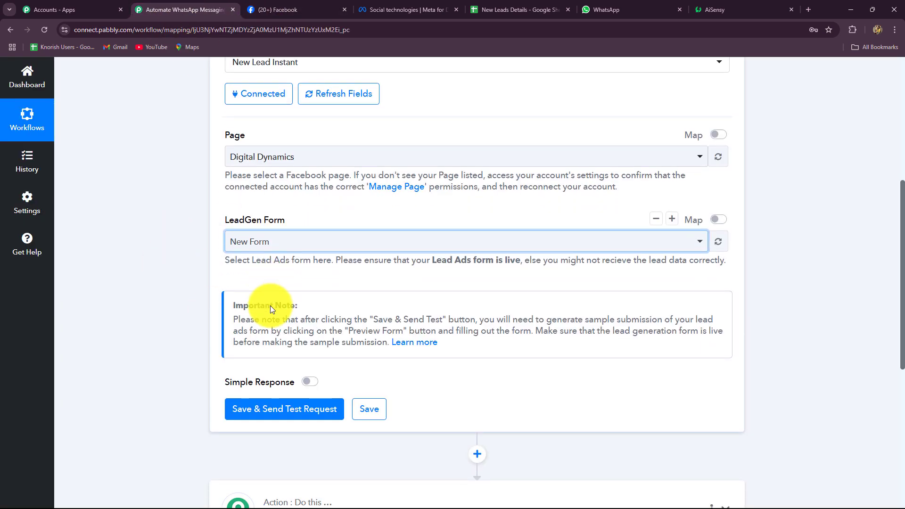
left_click(298, 2)
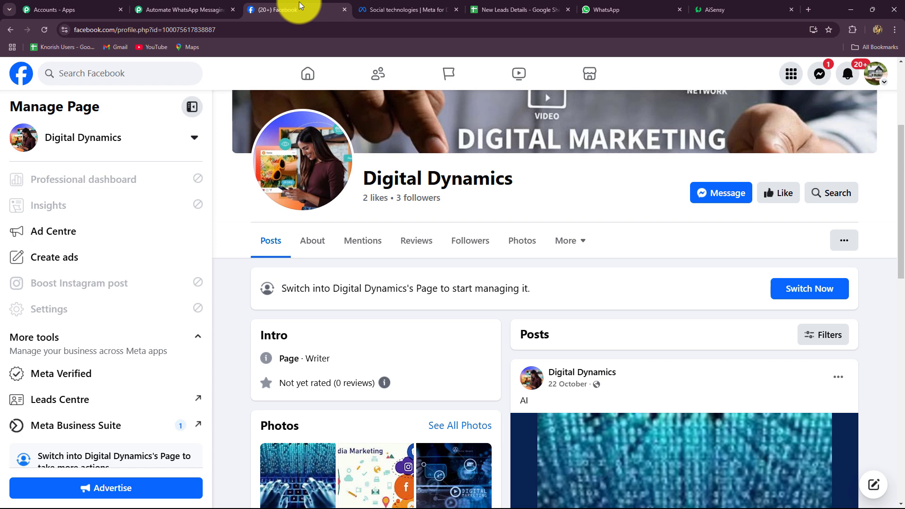
Step: Enable Simple Response, then save the trigger and send its test request
left_click(191, 9)
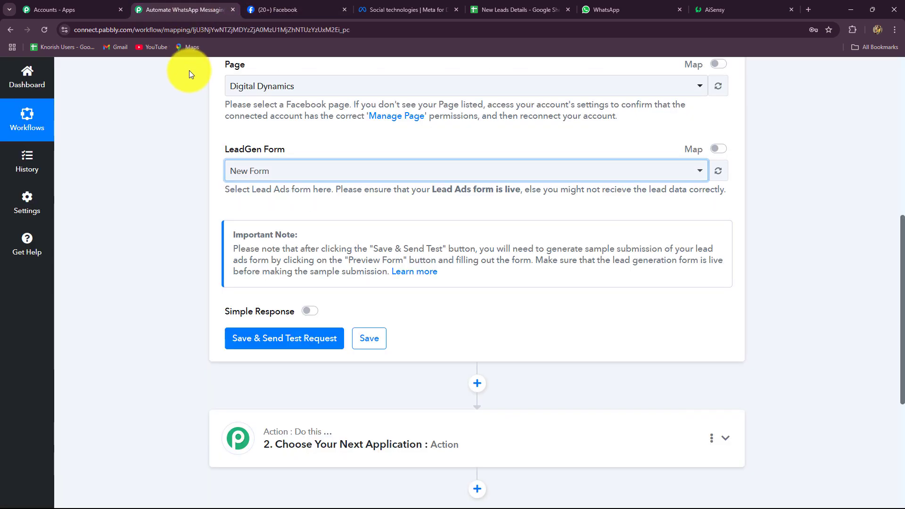
scroll(318, 182, "down", 3)
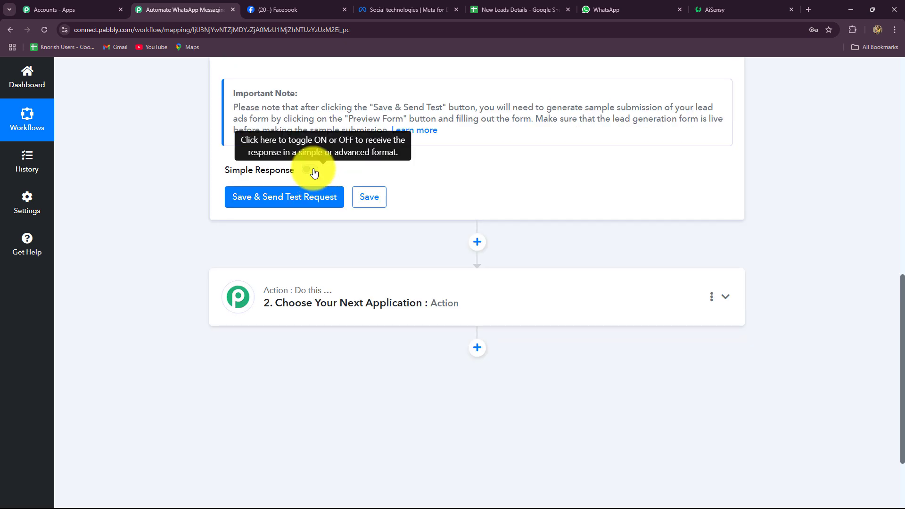
left_click(311, 170)
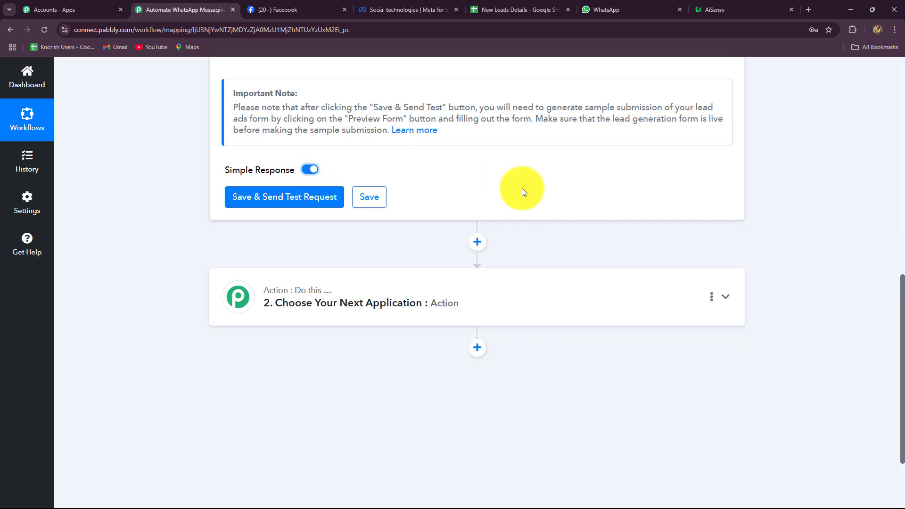
left_click(309, 200)
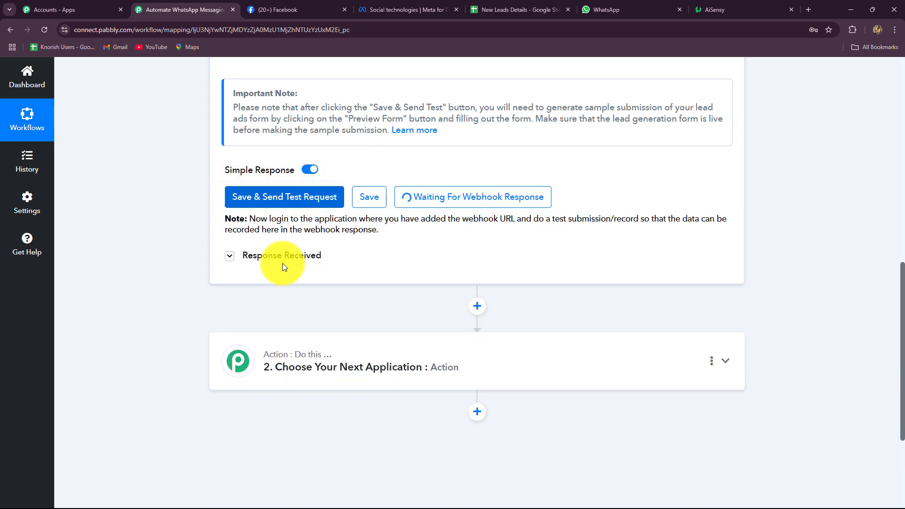
left_click(283, 260)
left_click(283, 261)
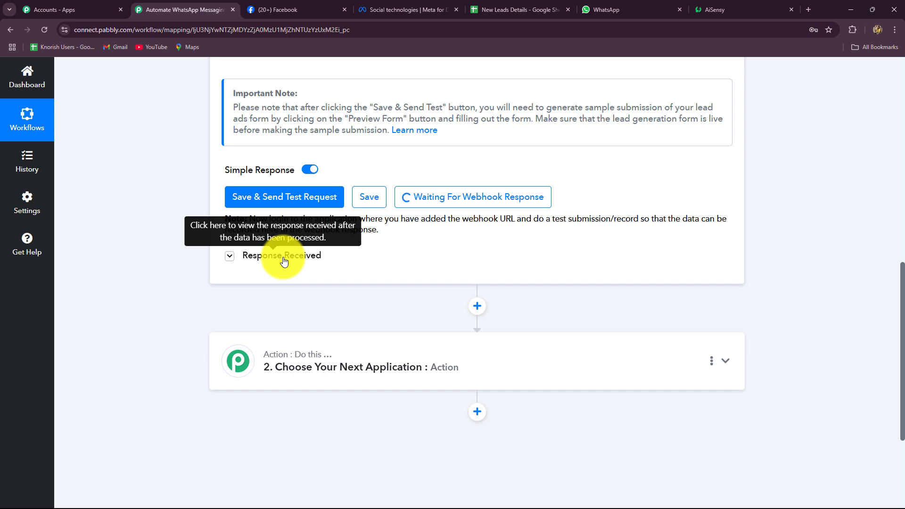
scroll(283, 261, "up", 4)
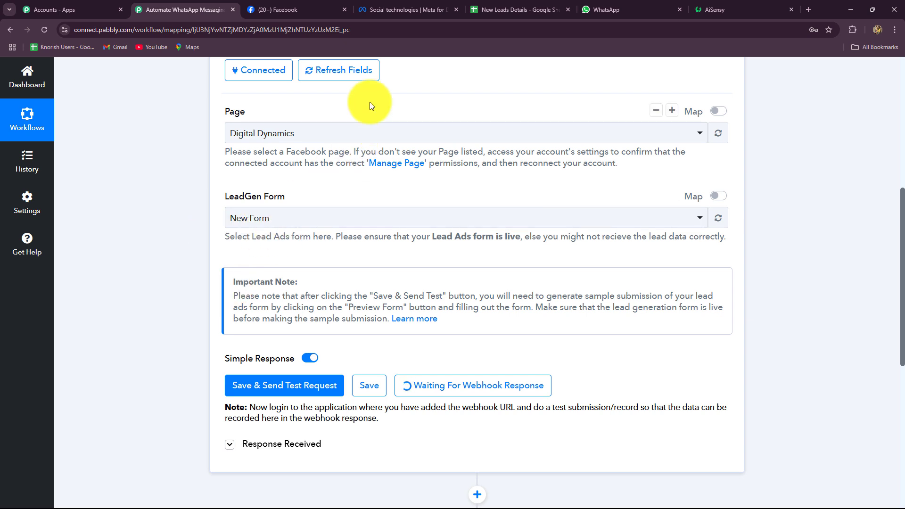
Step: Open the Lead Ads Testing Tool from developer tools and select the Digital Dynamics page
left_click(385, 8)
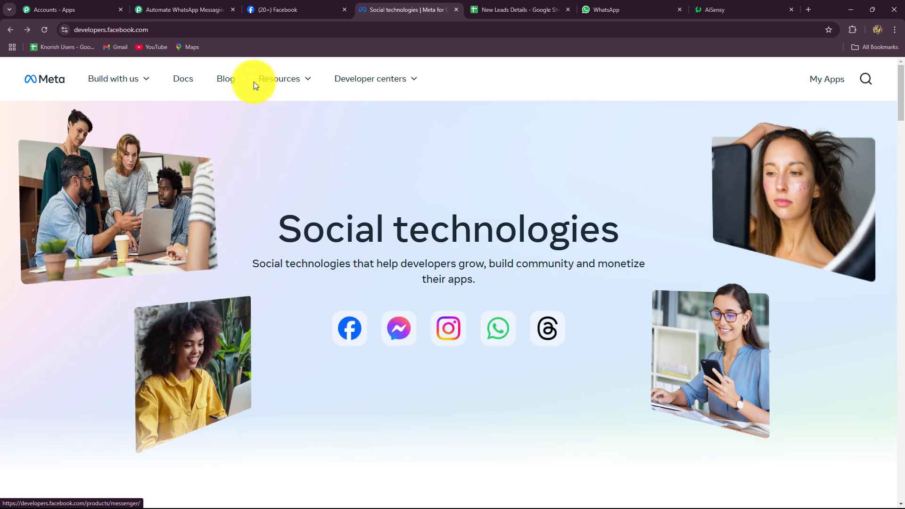
left_click(267, 80)
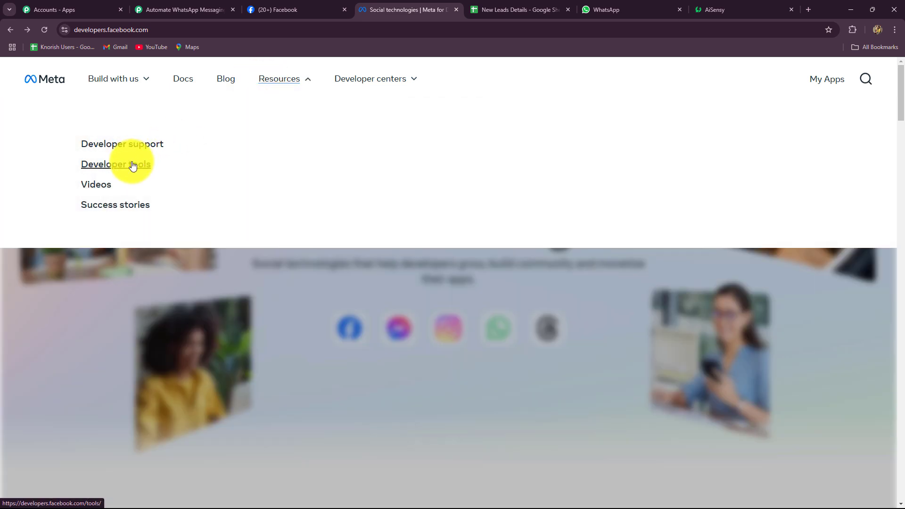
left_click(129, 165)
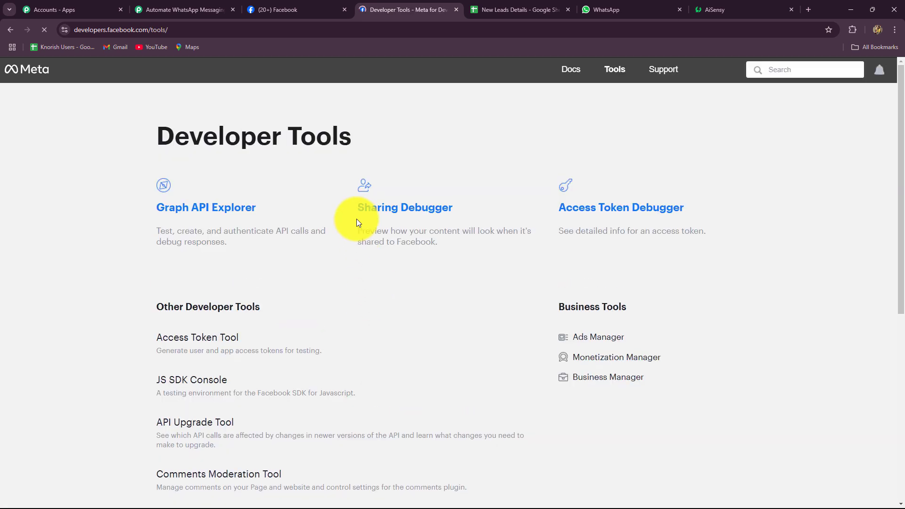
scroll(356, 218, "down", 8)
left_click(205, 148)
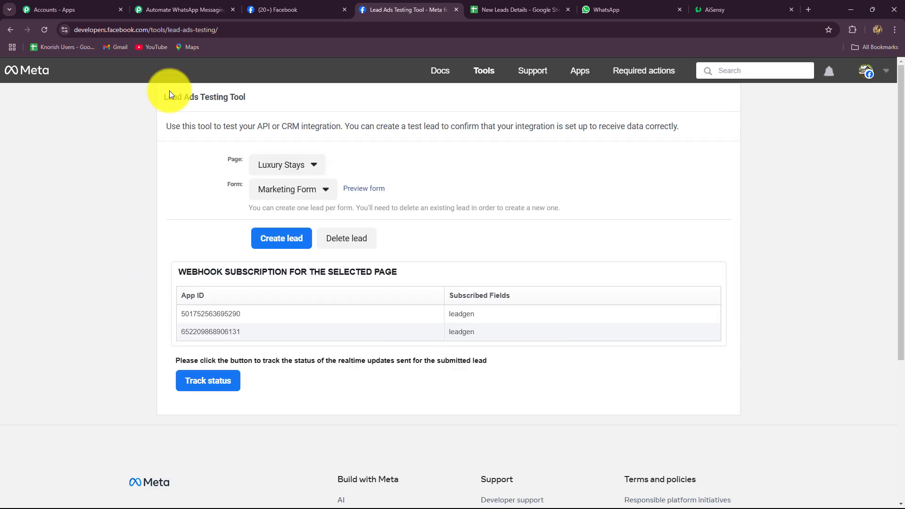
left_click(276, 166)
scroll(299, 330, "down", 5)
left_click(302, 406)
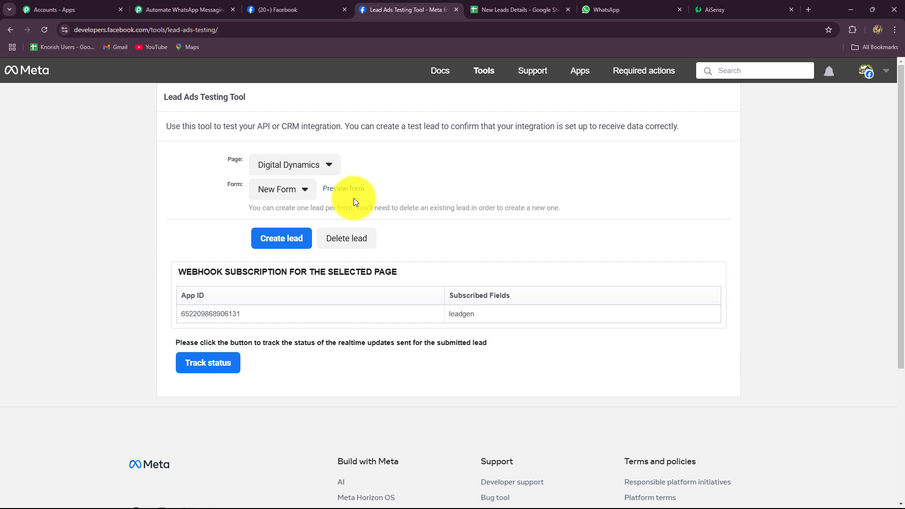
Step: Delete the existing test lead, reload the tool, and reselect Digital Dynamics
left_click(347, 243)
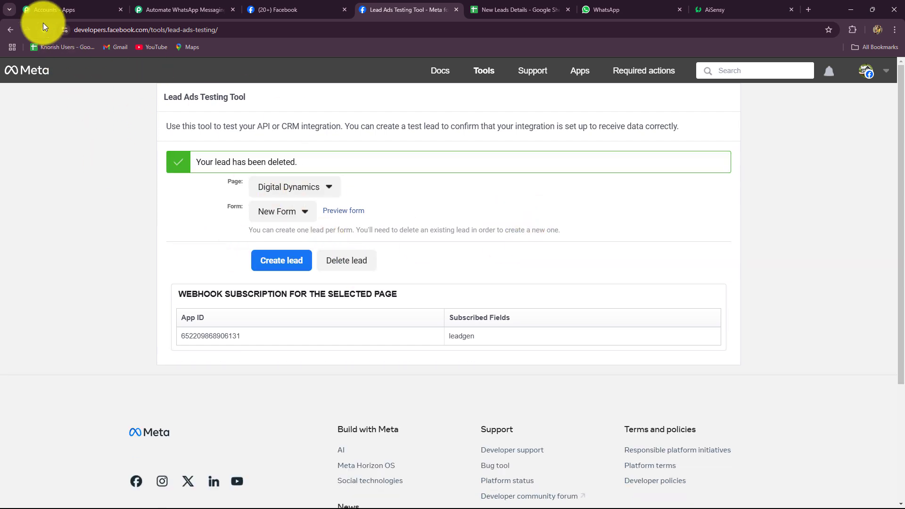
left_click(44, 29)
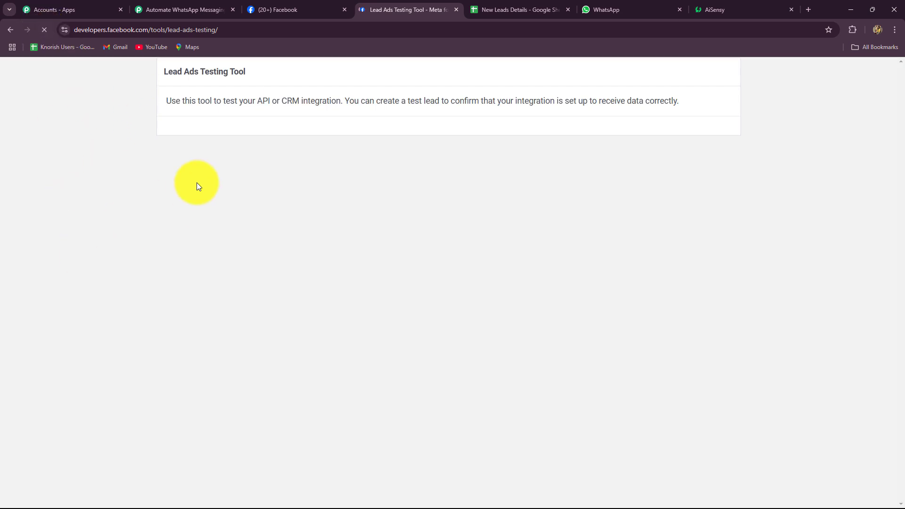
left_click(278, 169)
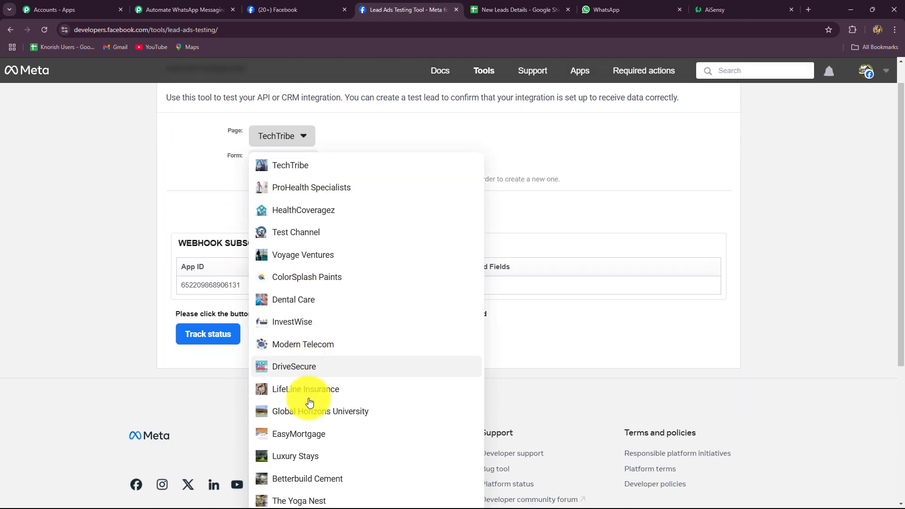
scroll(302, 415, "down", 4)
left_click(296, 377)
scroll(269, 232, "up", 3)
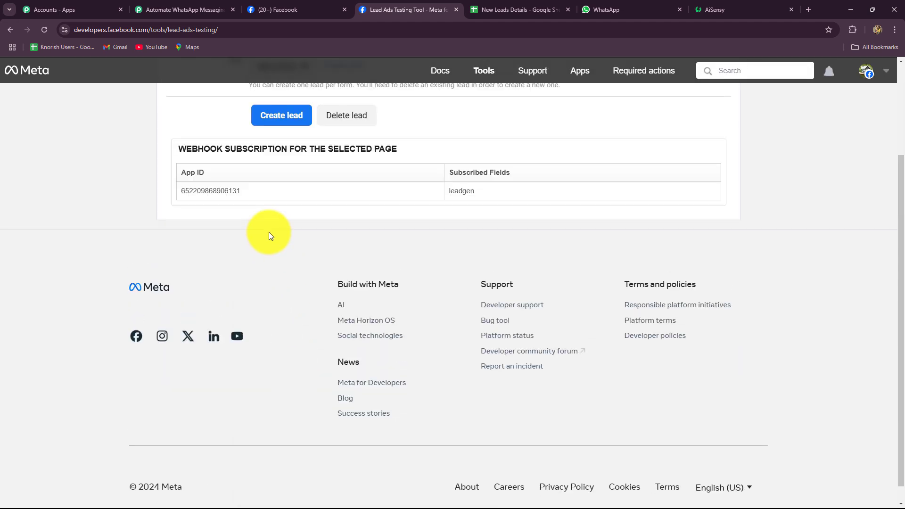
Step: Preview the lead form, choosing Website Design as service interest and morning as contact time
left_click(345, 190)
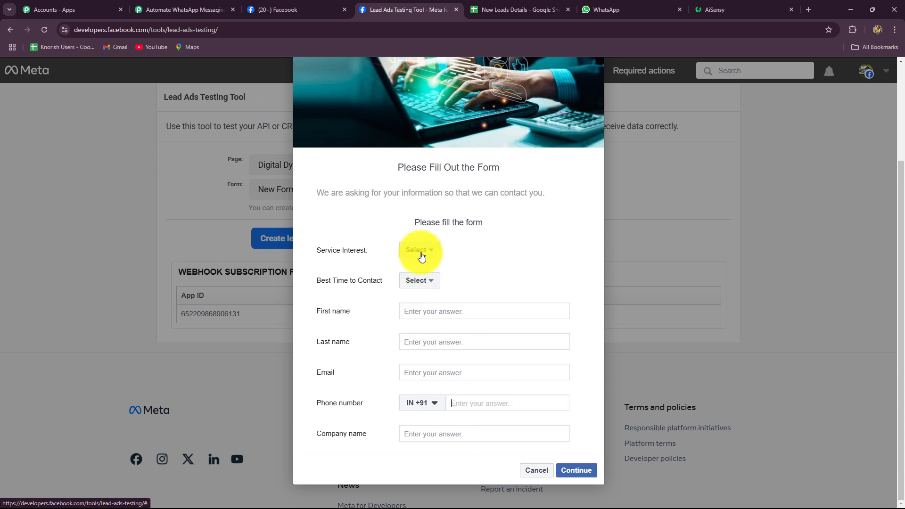
left_click(421, 252)
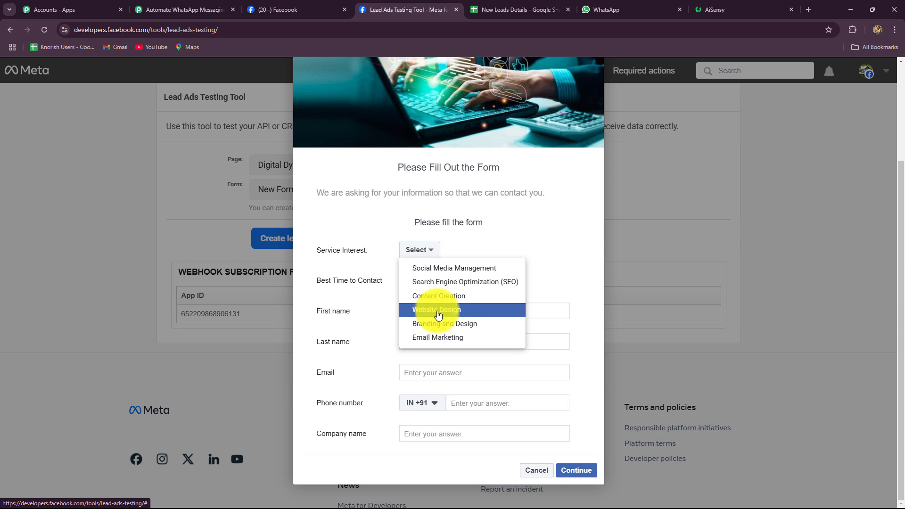
left_click(437, 310)
left_click(419, 281)
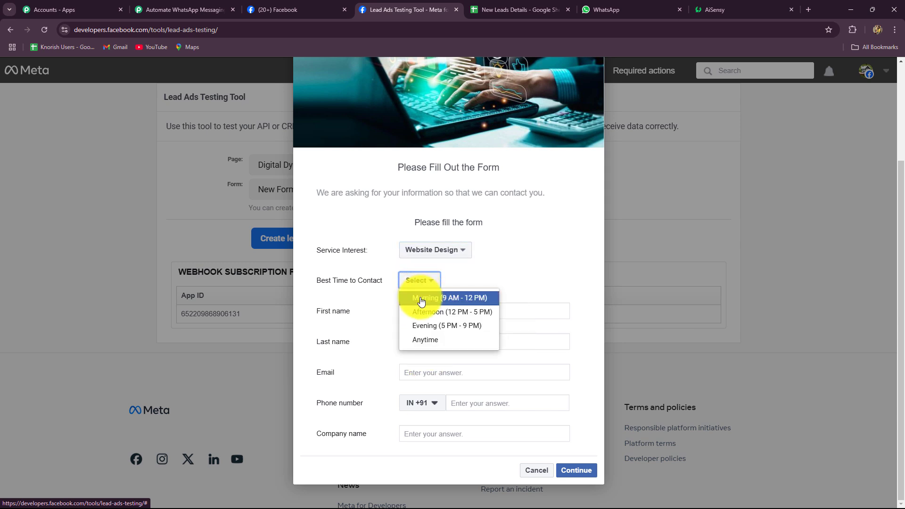
left_click(419, 298)
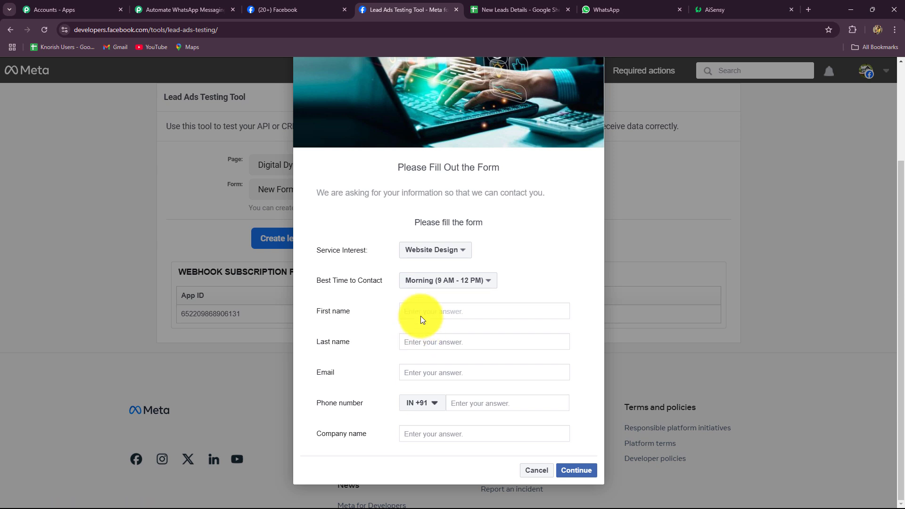
Step: Fill in the lead's first and last name, e-mail, phone and company 'Amazing Company', then continue
type("Amazing")
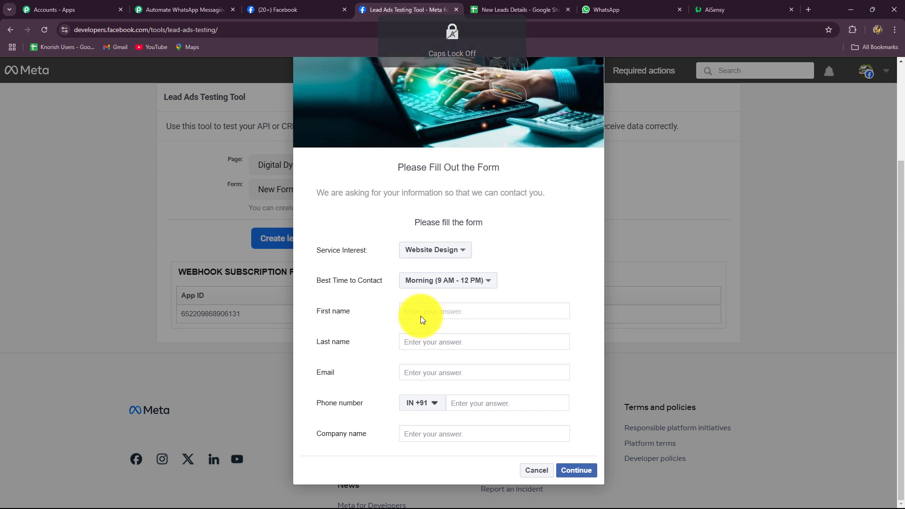
left_click(415, 340)
key("Caps_Lock")
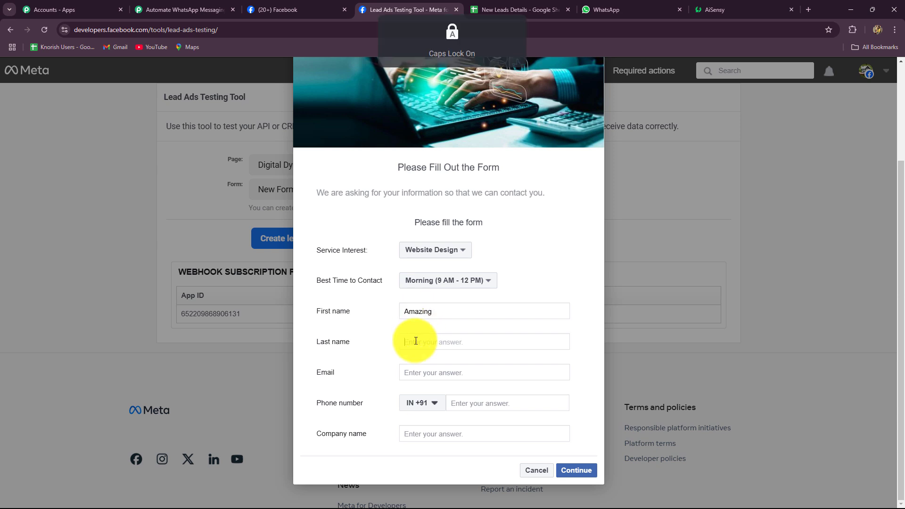
type("Lead")
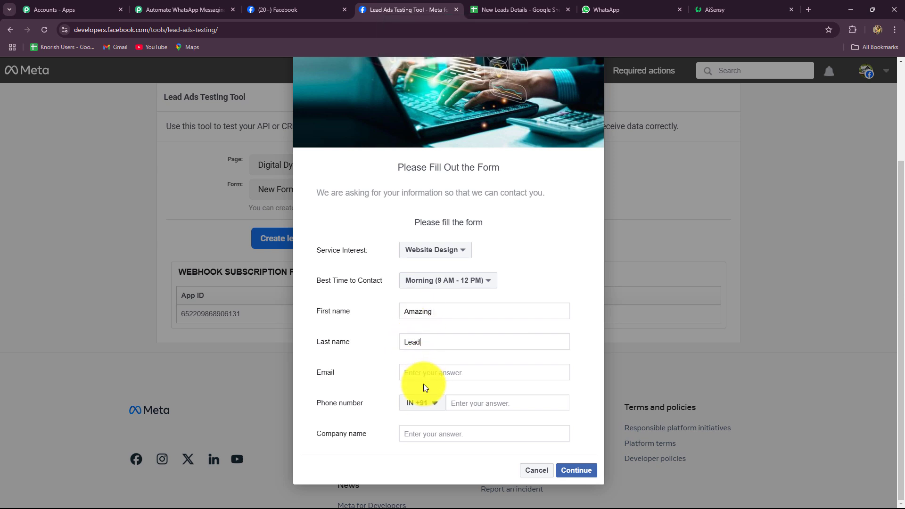
left_click(423, 374)
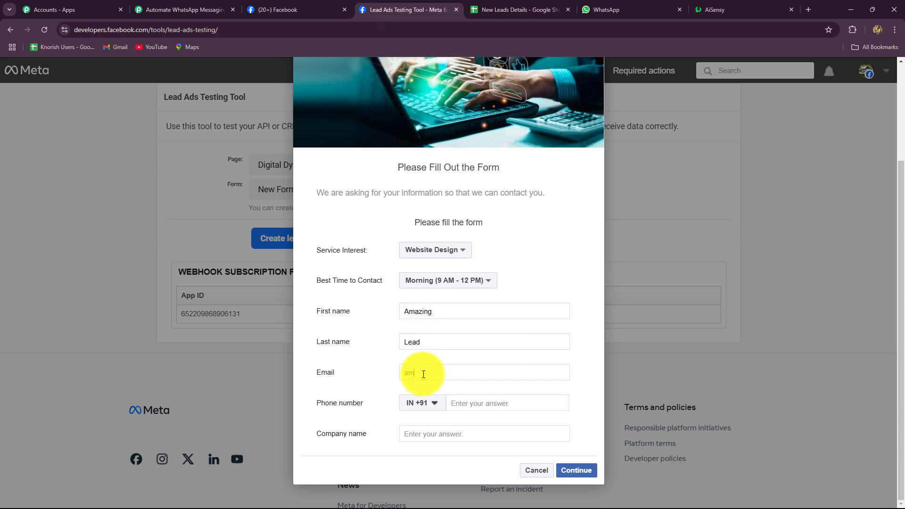
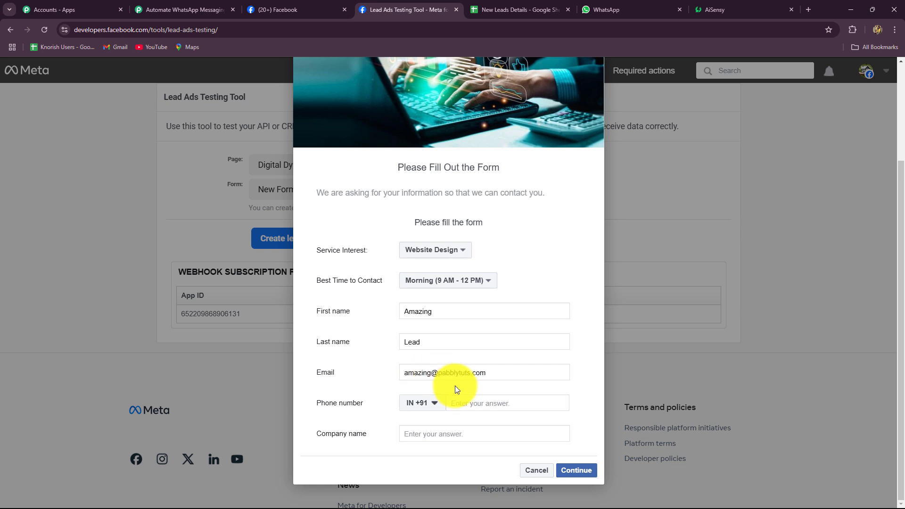
left_click(471, 404)
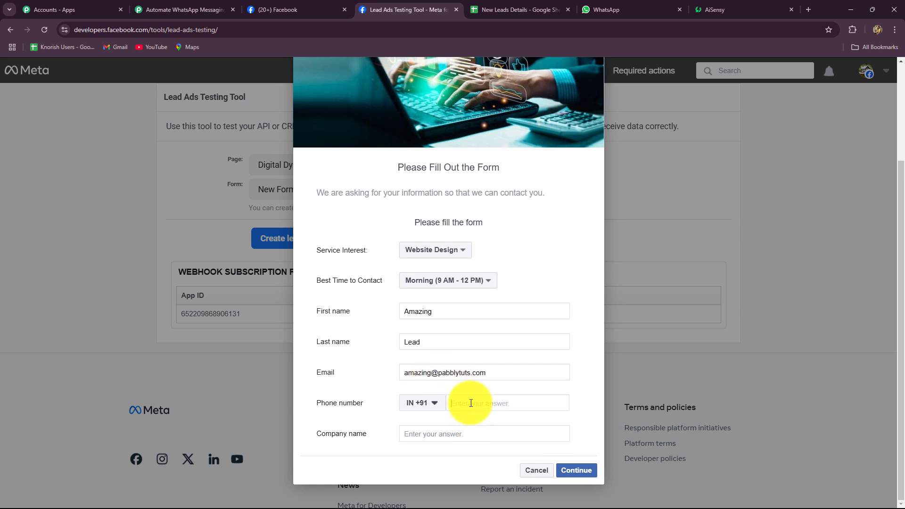
type("73737 37373")
left_click(458, 432)
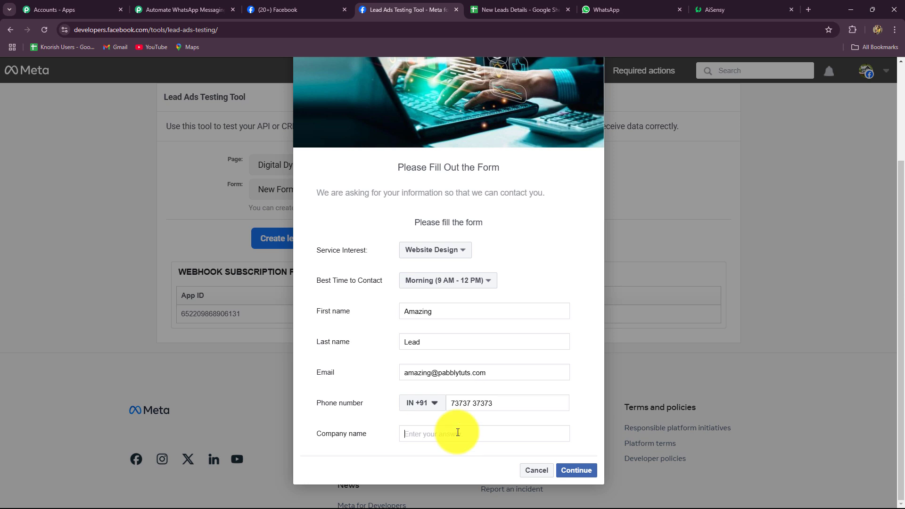
type("Amazing Company")
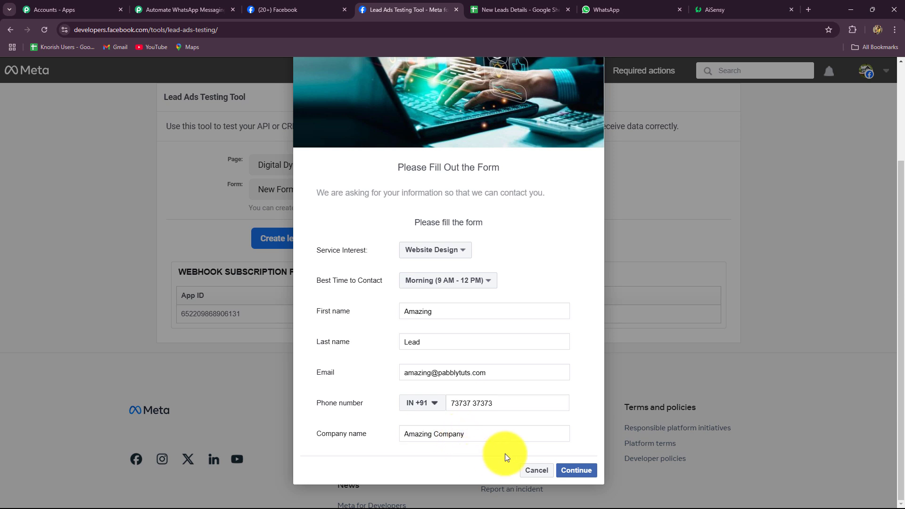
left_click(576, 470)
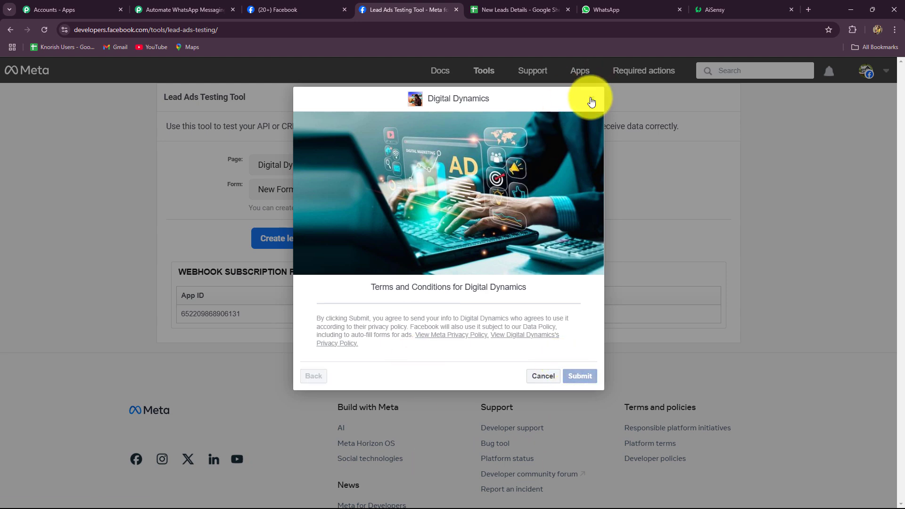
Step: Submit the test lead and confirm the trigger captured website_design, morning contact time and the contact details
left_click(592, 100)
left_click(165, 2)
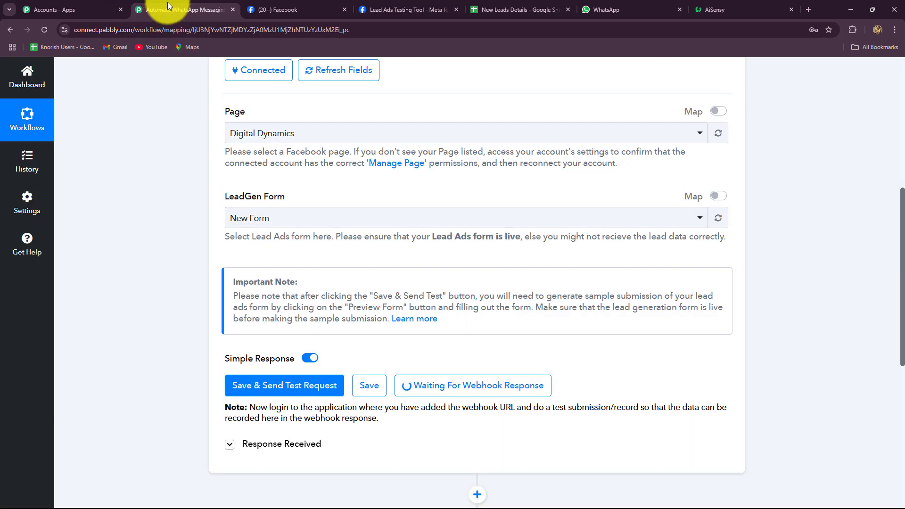
scroll(374, 281, "down", 4)
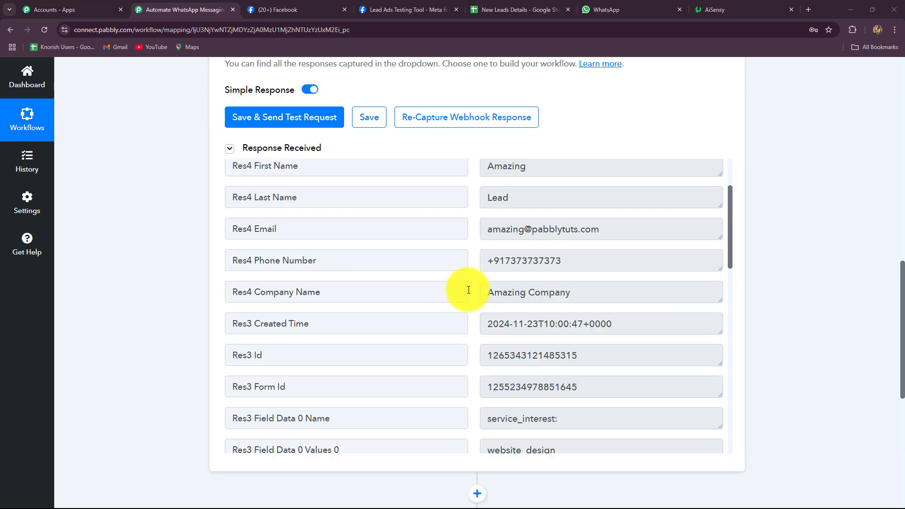
scroll(596, 323, "up", 3)
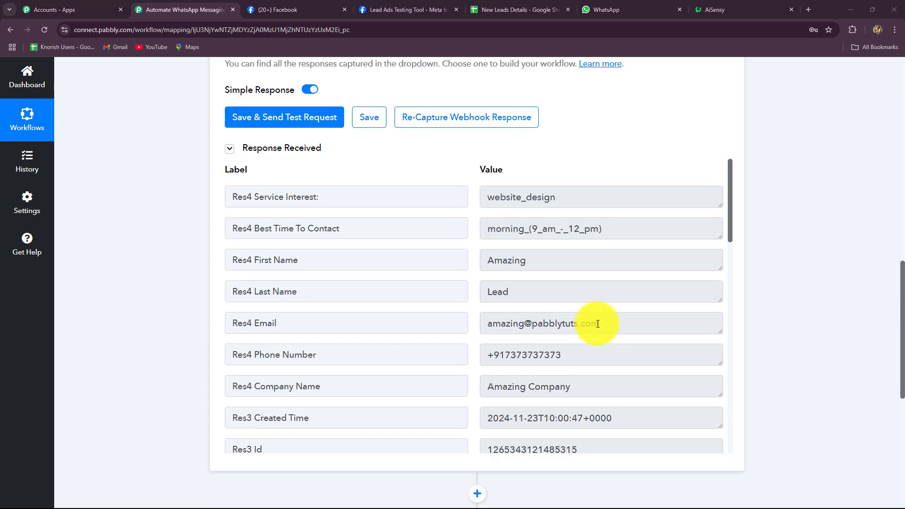
left_click_drag(578, 199, 462, 212)
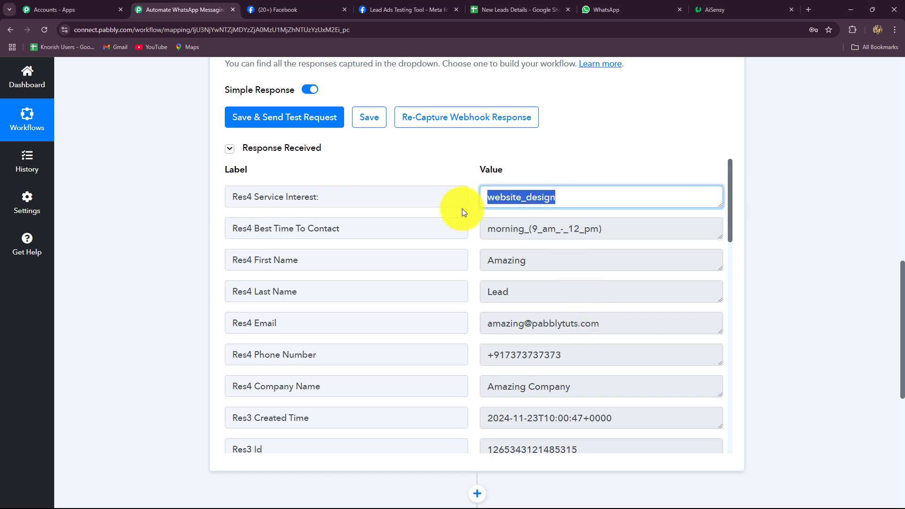
left_click_drag(622, 230, 464, 249)
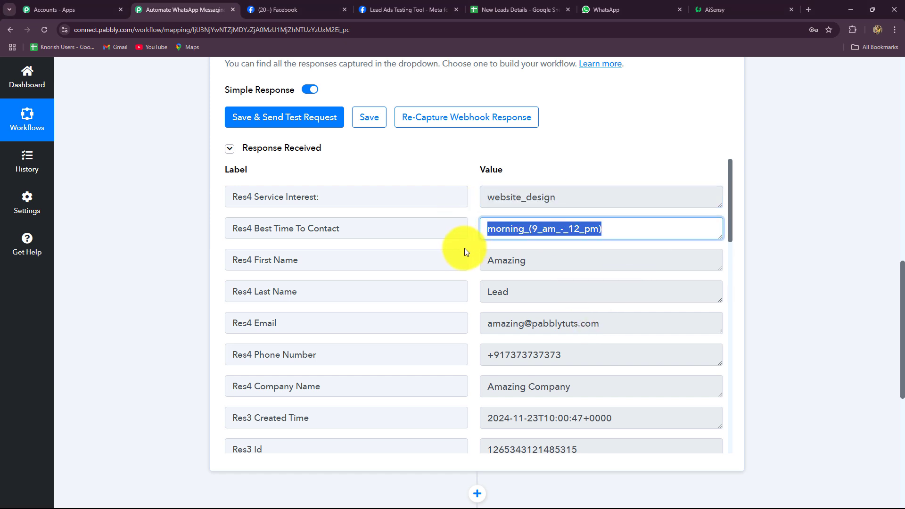
key("Tab")
key("Tab")
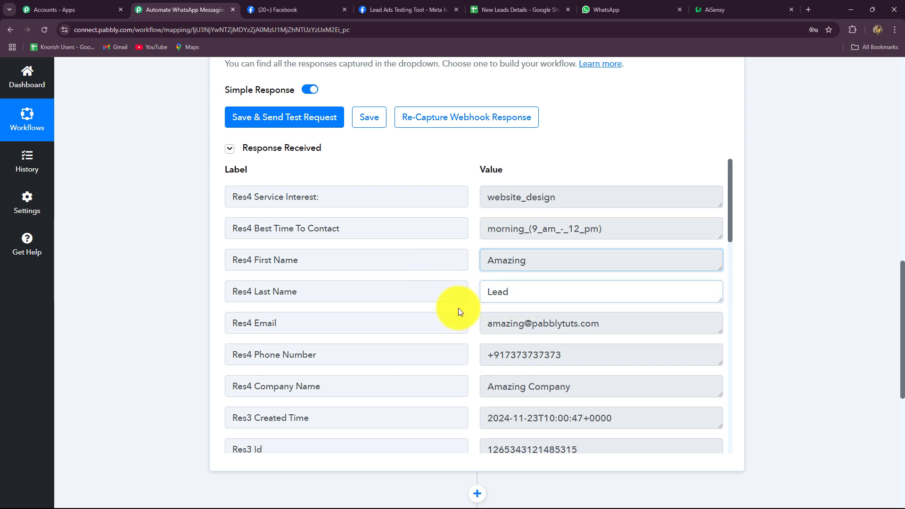
key("Tab")
key("Tab")
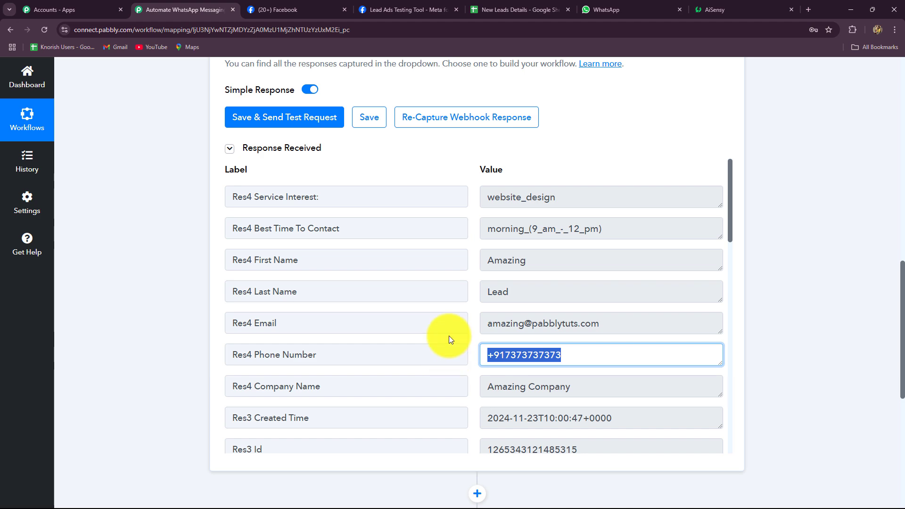
scroll(869, 381, "up", 15)
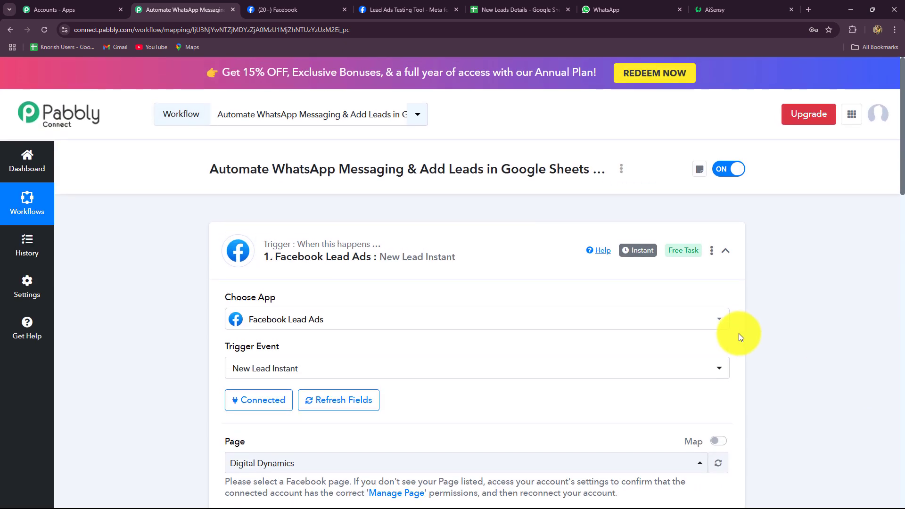
Step: Collapse the Facebook Lead Ads trigger card, check the Lead Ads Testing Tool, then view the New Leads Details sheet
left_click(727, 249)
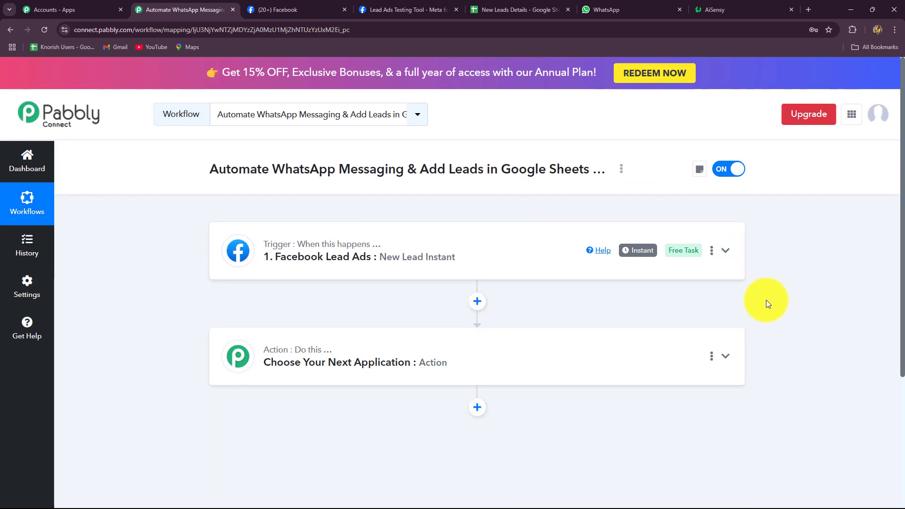
left_click(377, 9)
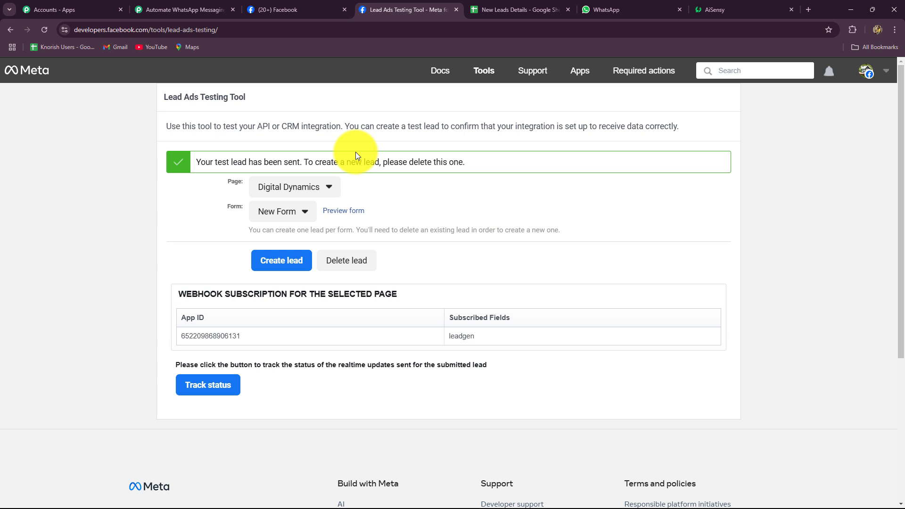
left_click(180, 9)
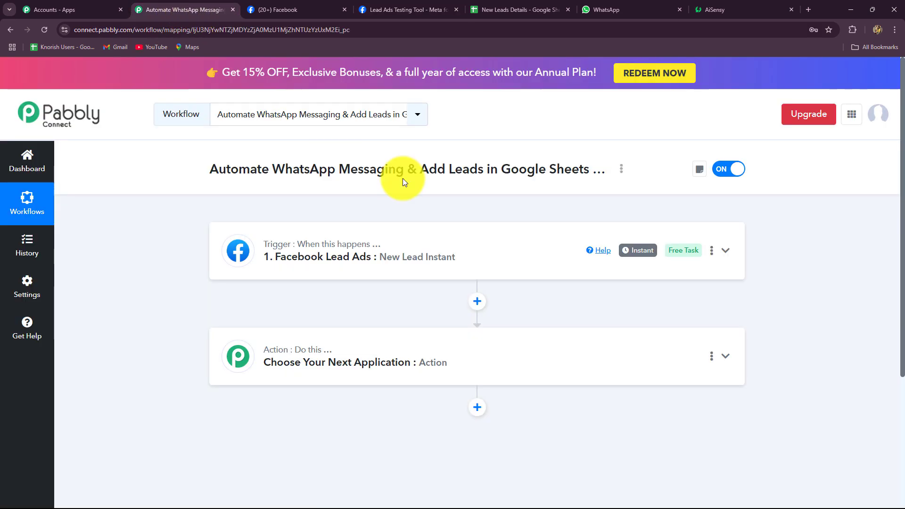
scroll(420, 242, "down", 4)
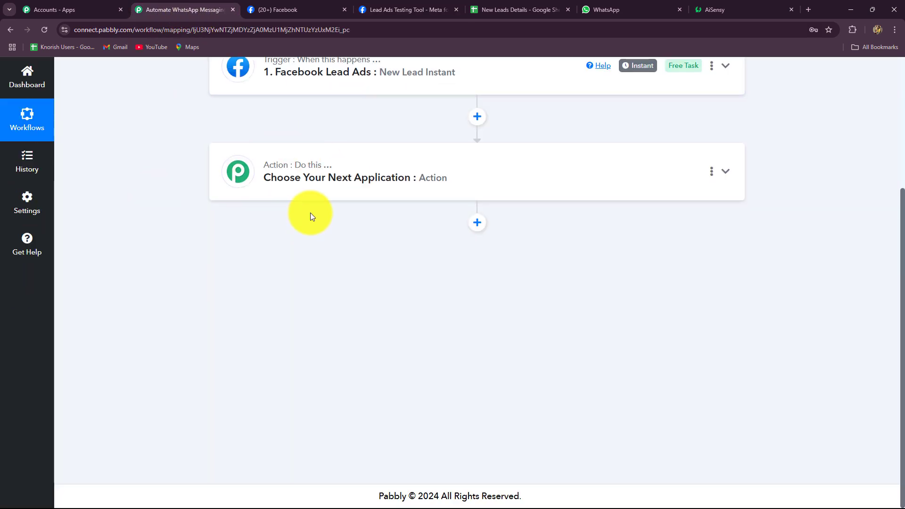
scroll(311, 208, "up", 4)
left_click(509, 10)
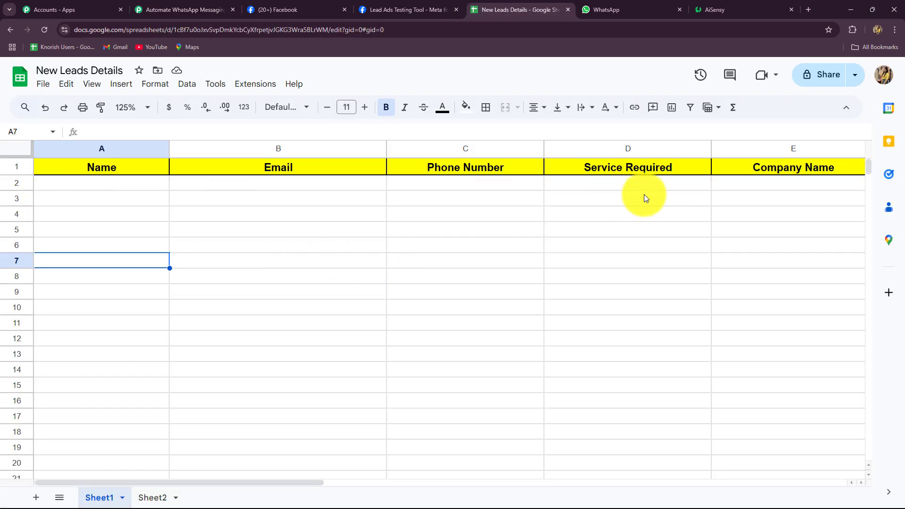
Step: Set the next action to Google Sheets, found by searching 'Goo', with the Add New Row event
left_click(184, 10)
left_click(272, 276)
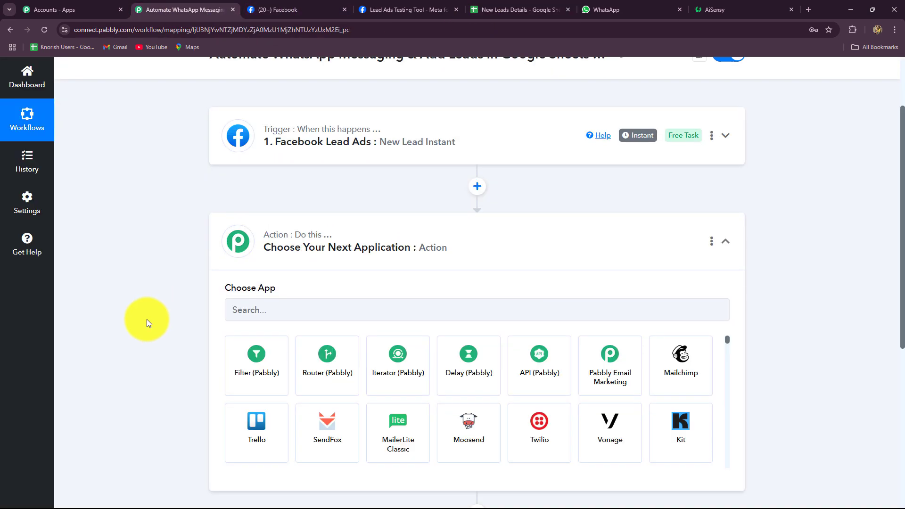
left_click(285, 133)
type("Goo")
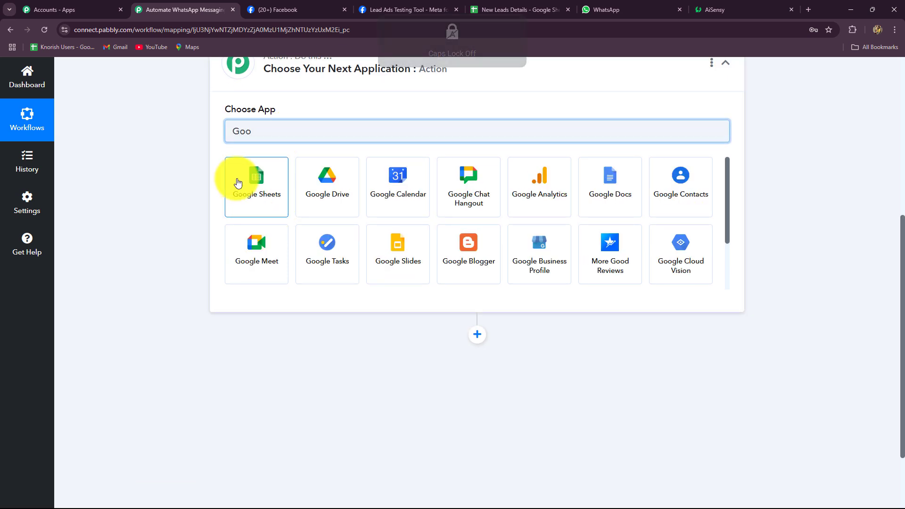
left_click(238, 182)
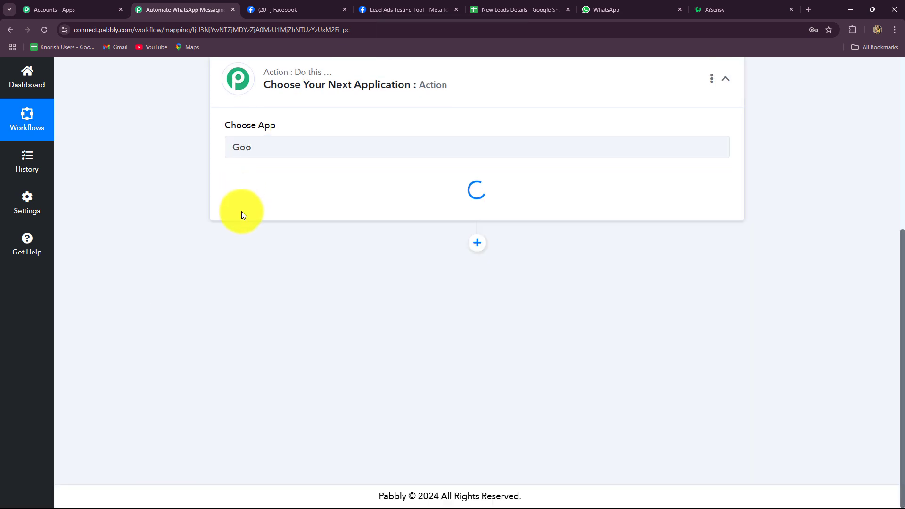
left_click(251, 188)
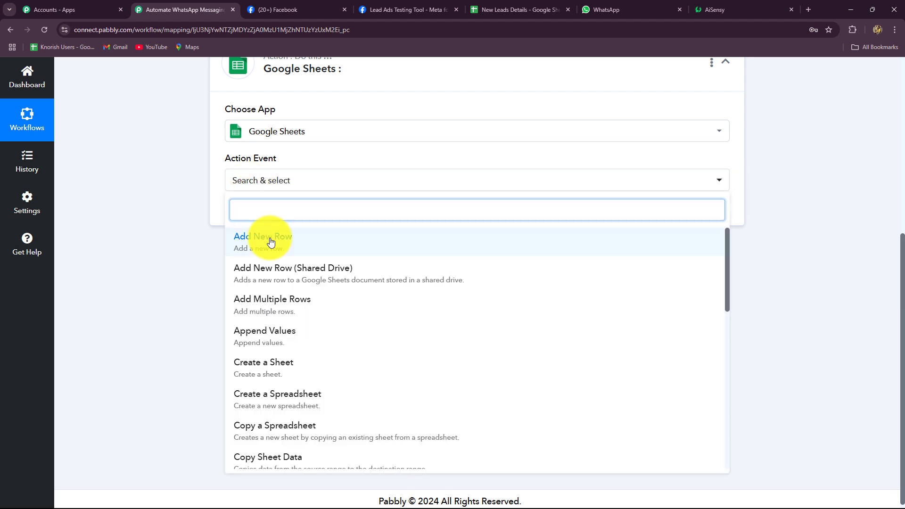
left_click(268, 237)
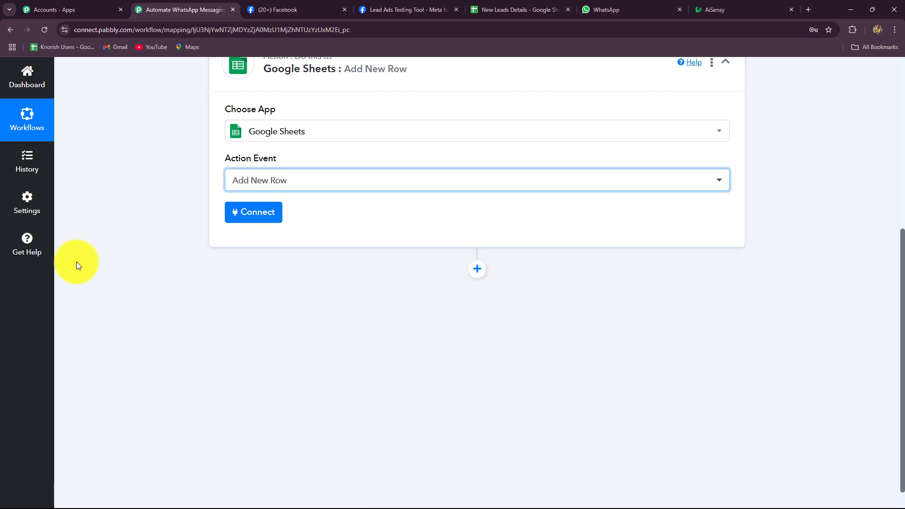
Step: Create a new Google connection by signing in with Google and allowing Pabbly access to Sheets
left_click(261, 220)
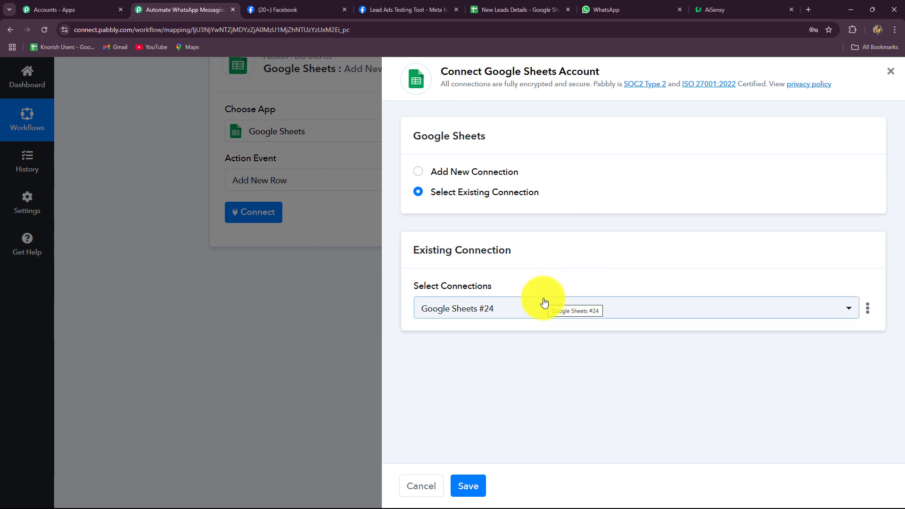
left_click(528, 9)
left_click(165, 10)
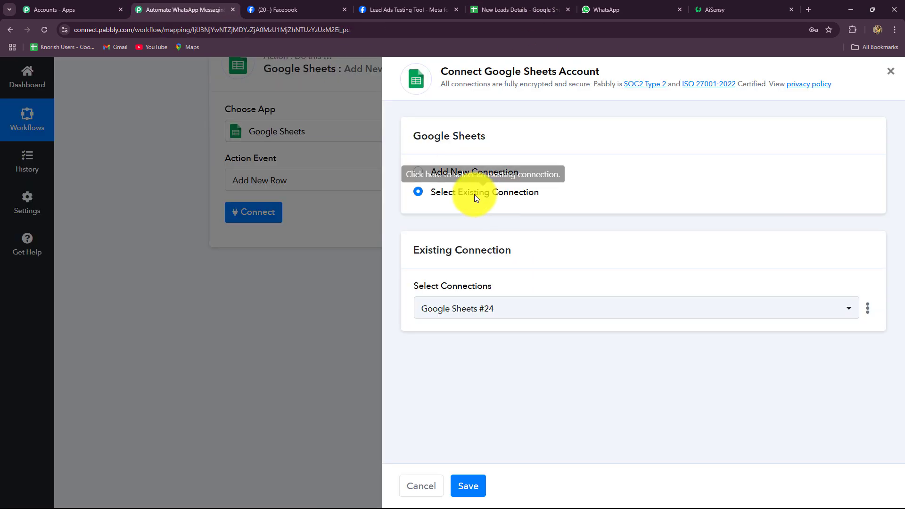
left_click(416, 175)
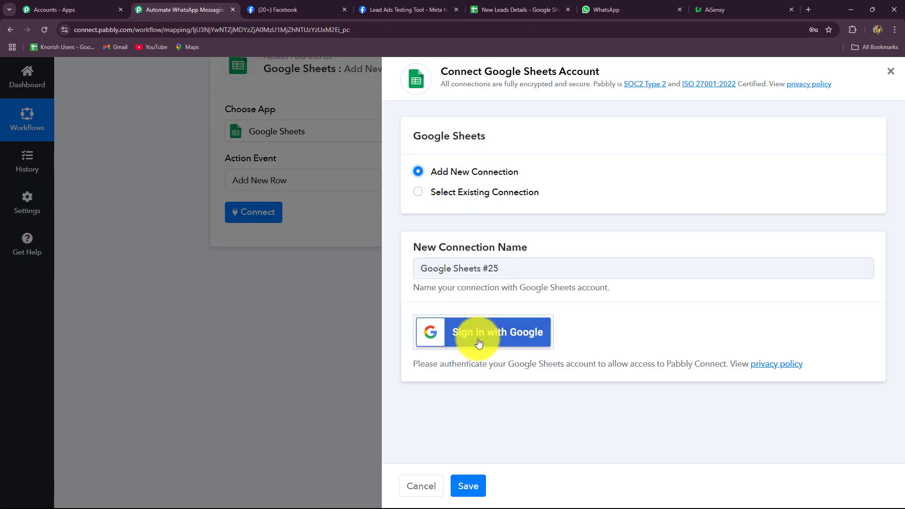
left_click(478, 342)
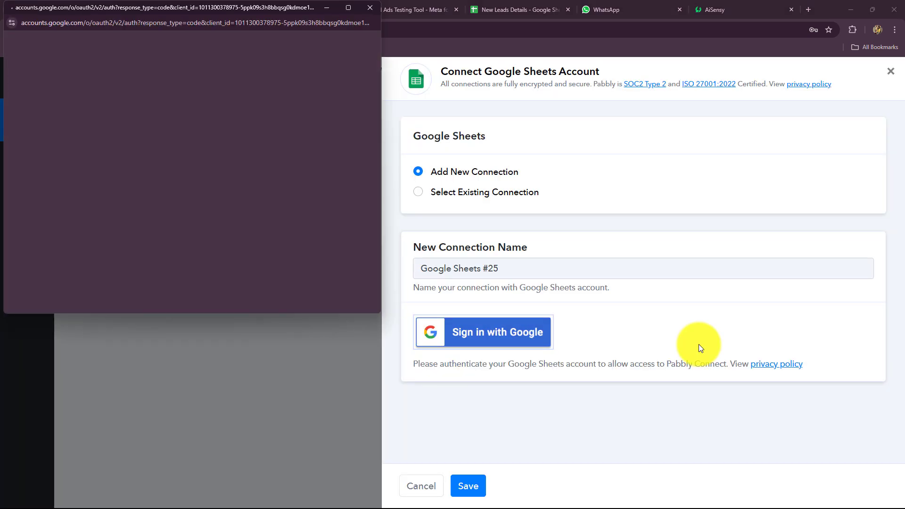
left_click(284, 110)
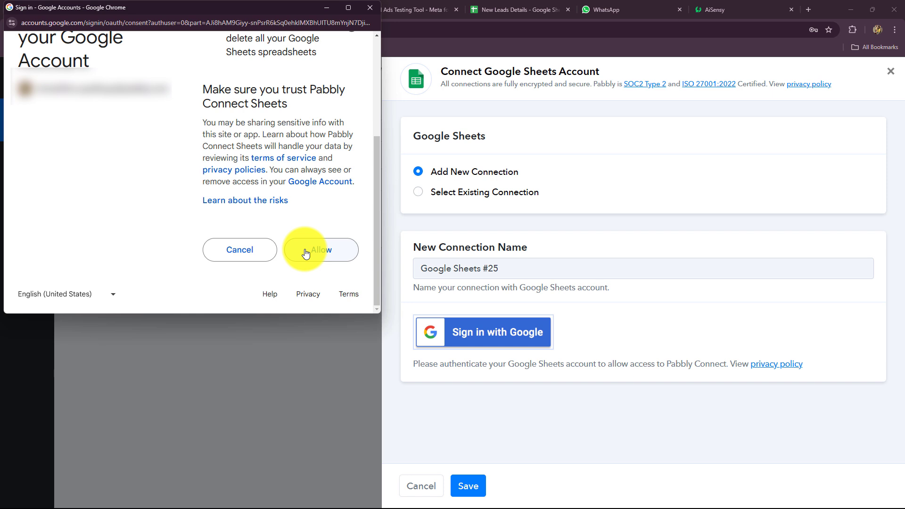
left_click(306, 253)
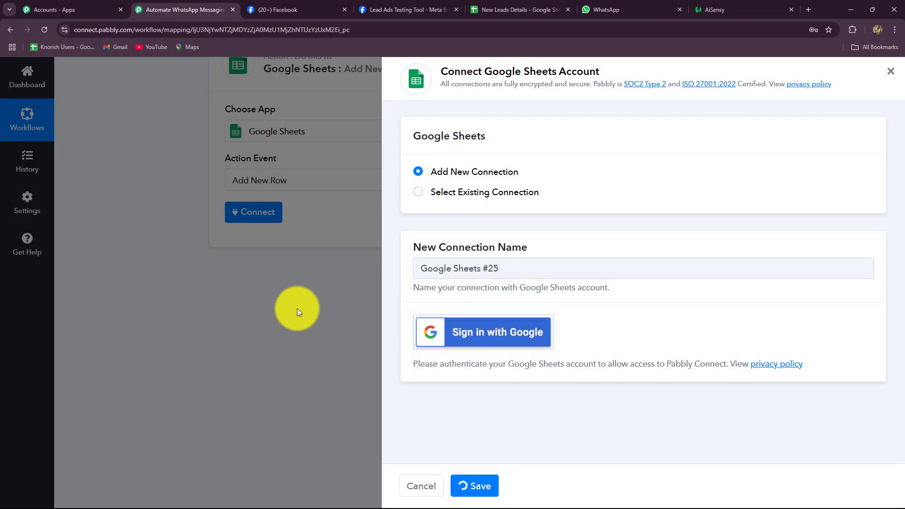
scroll(296, 309, "down", 2)
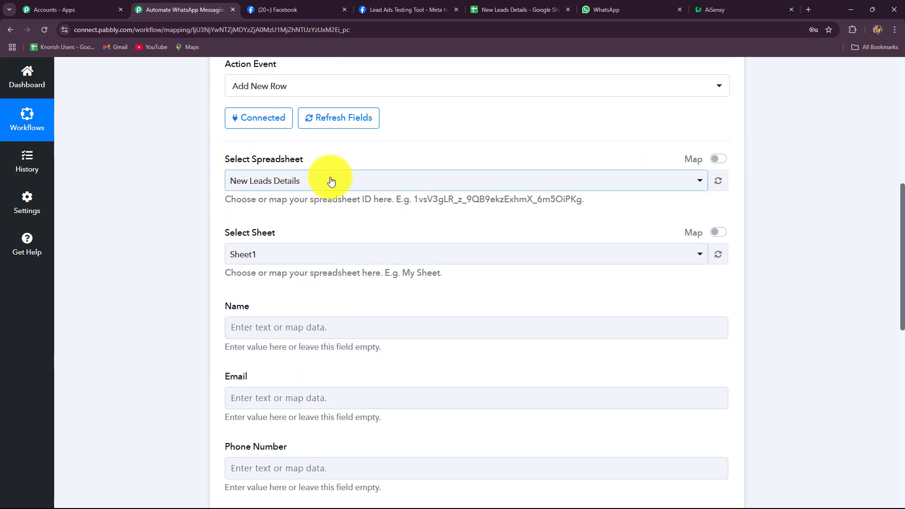
left_click(519, 9)
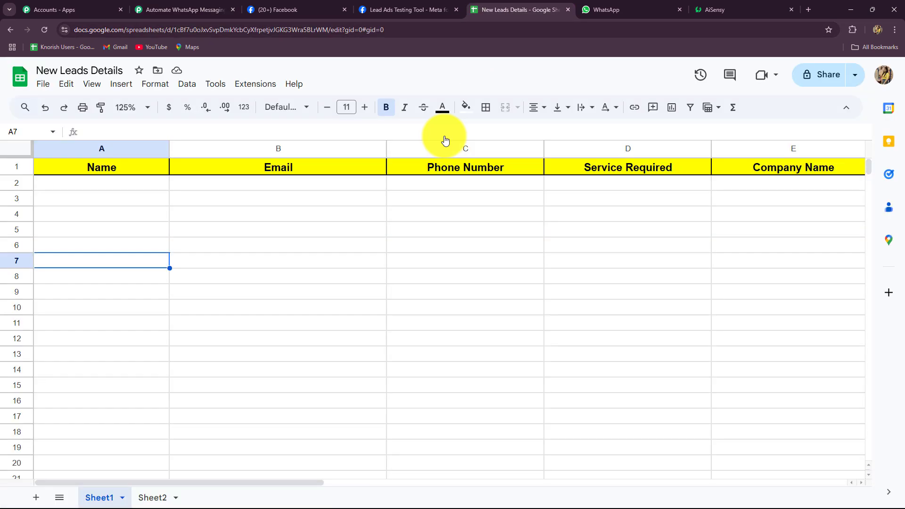
left_click_drag(128, 482, 111, 507)
left_click(109, 503)
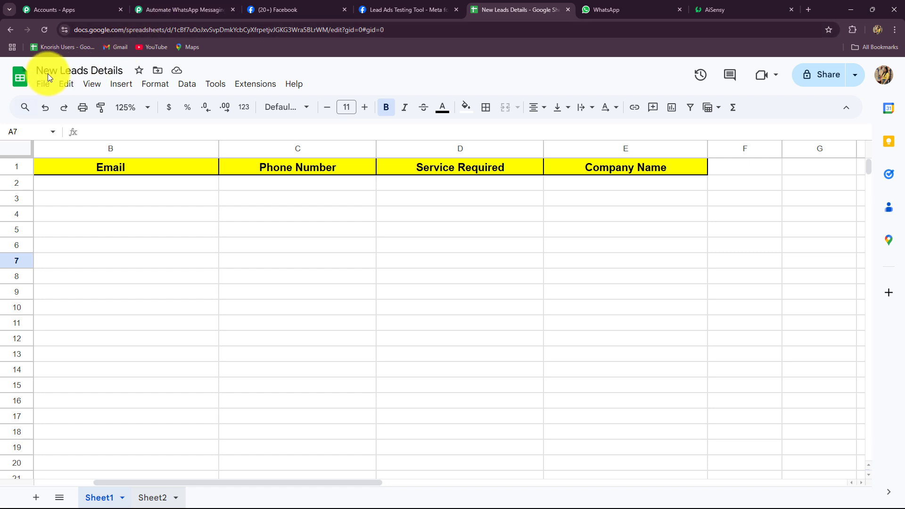
left_click(162, 9)
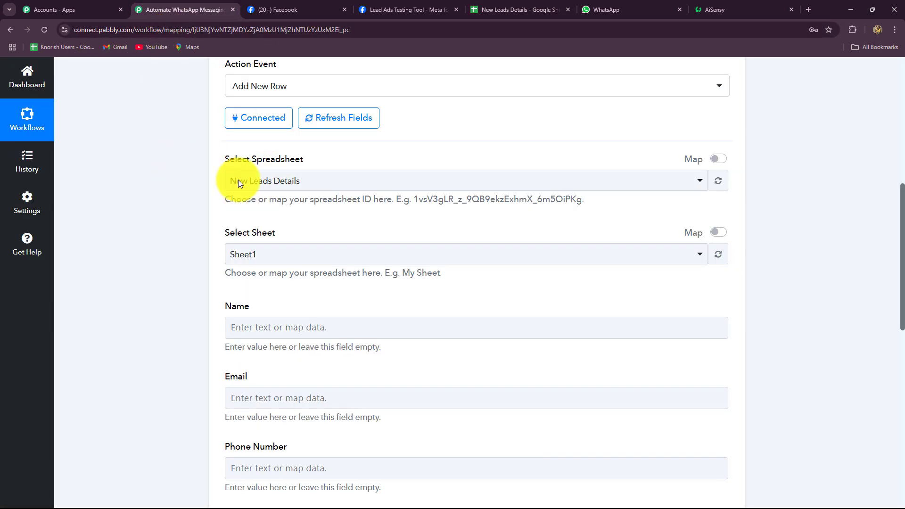
scroll(182, 178, "down", 2)
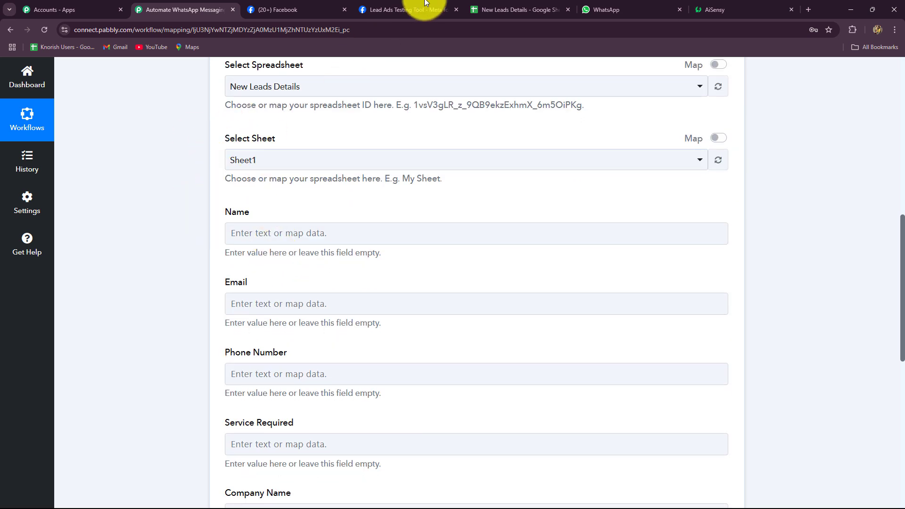
left_click(516, 9)
left_click(182, 8)
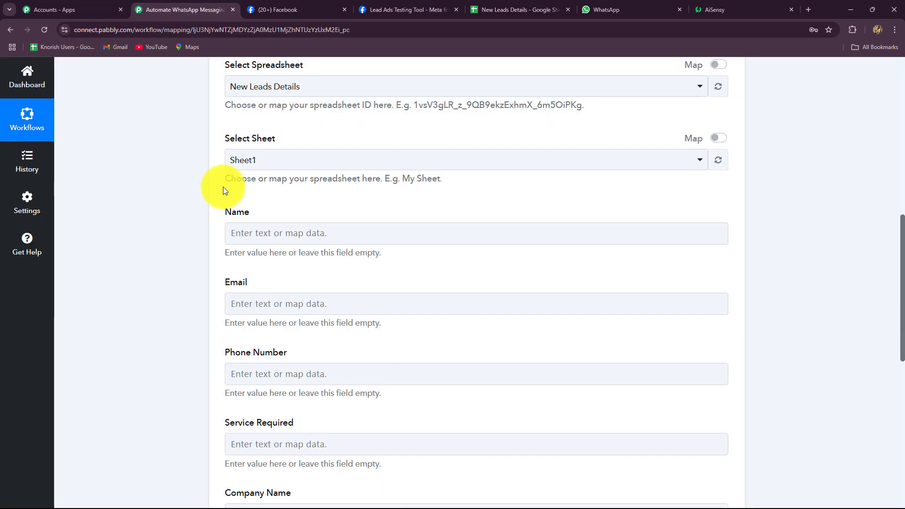
scroll(223, 191, "down", 2)
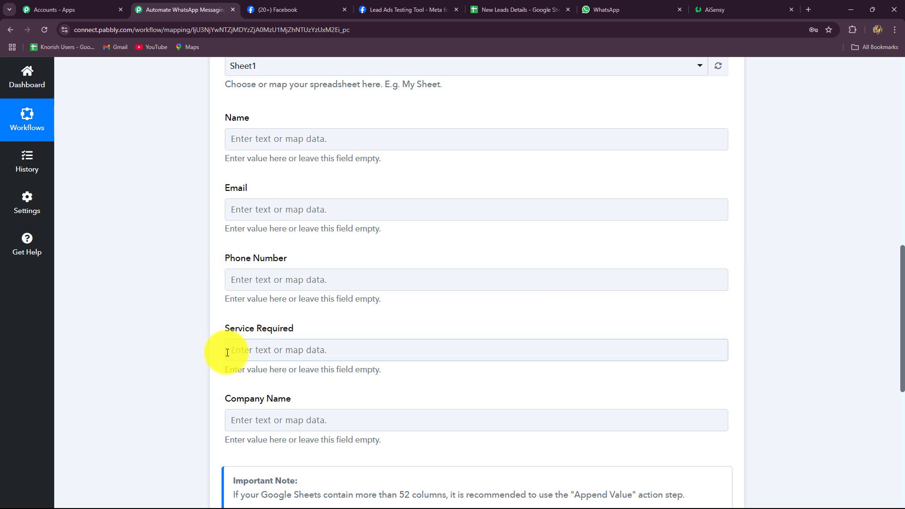
left_click(334, 419)
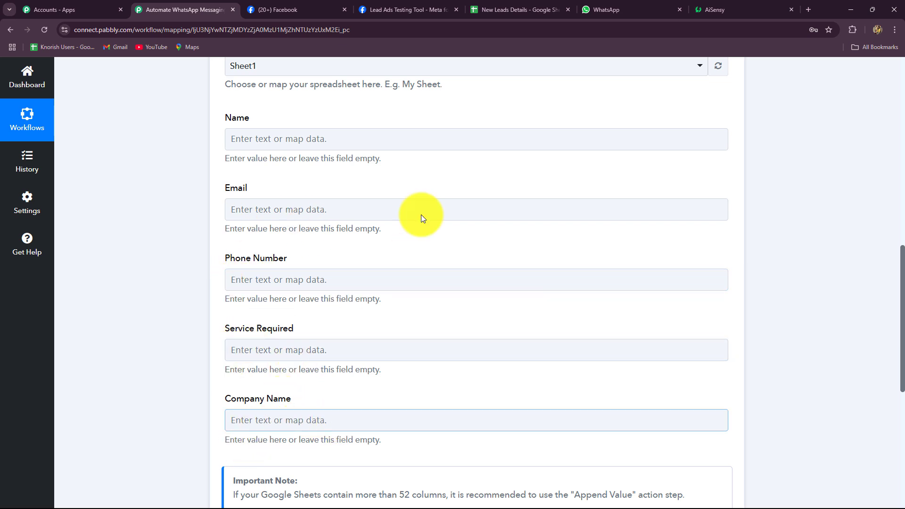
left_click(482, 7)
left_click(198, 9)
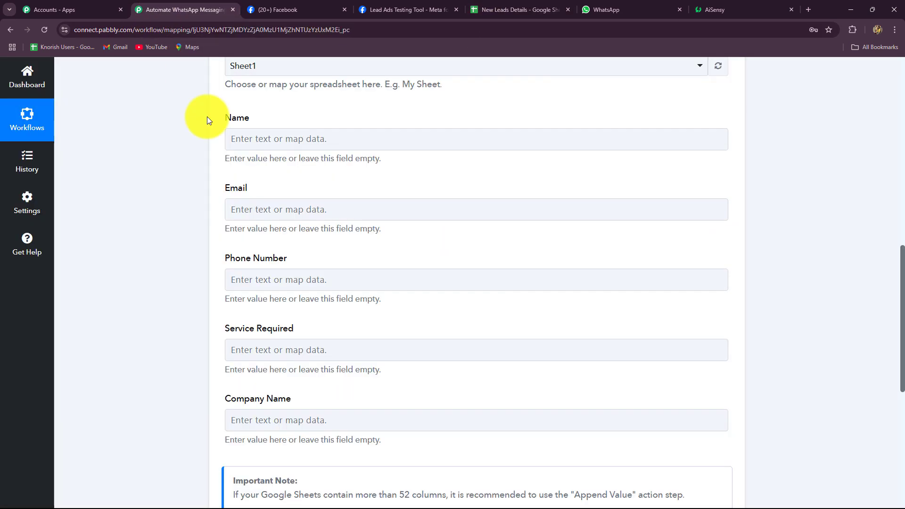
left_click(279, 419)
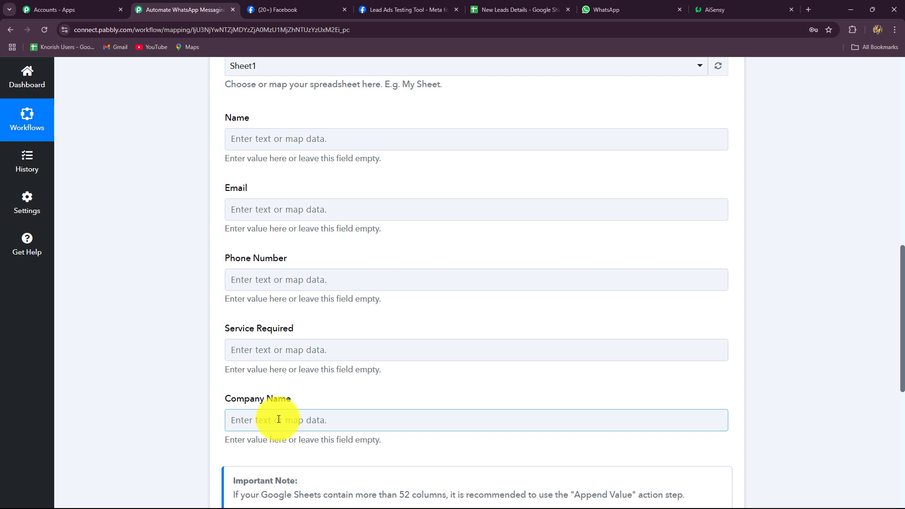
Step: Map the lead's last name and first name into the Name field
left_click(324, 138)
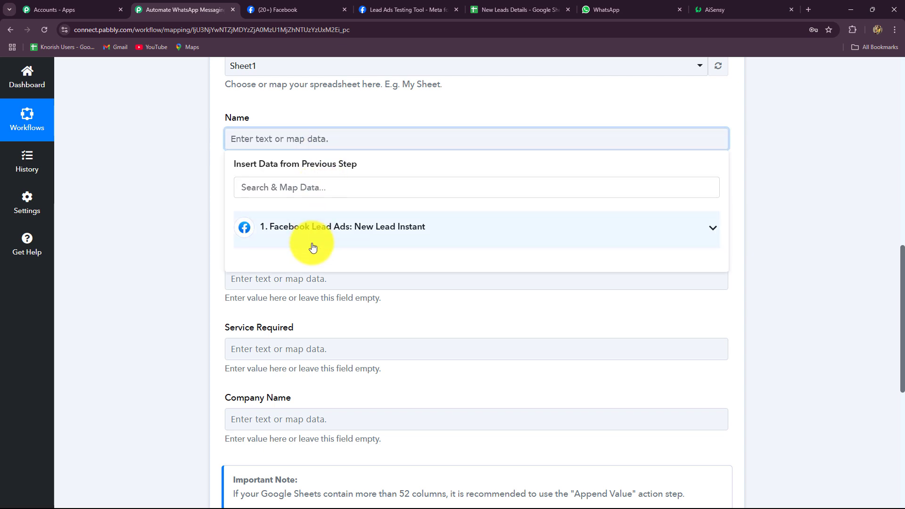
left_click(307, 224)
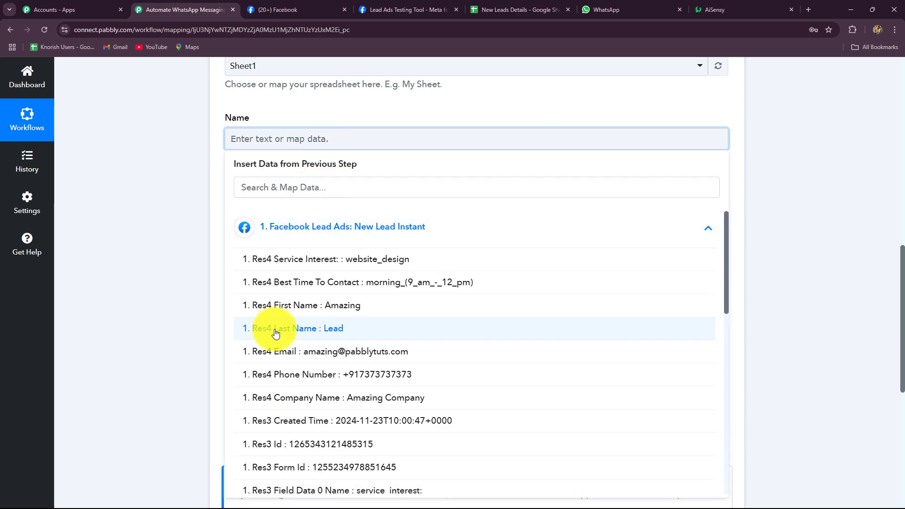
scroll(380, 429, "down", 4)
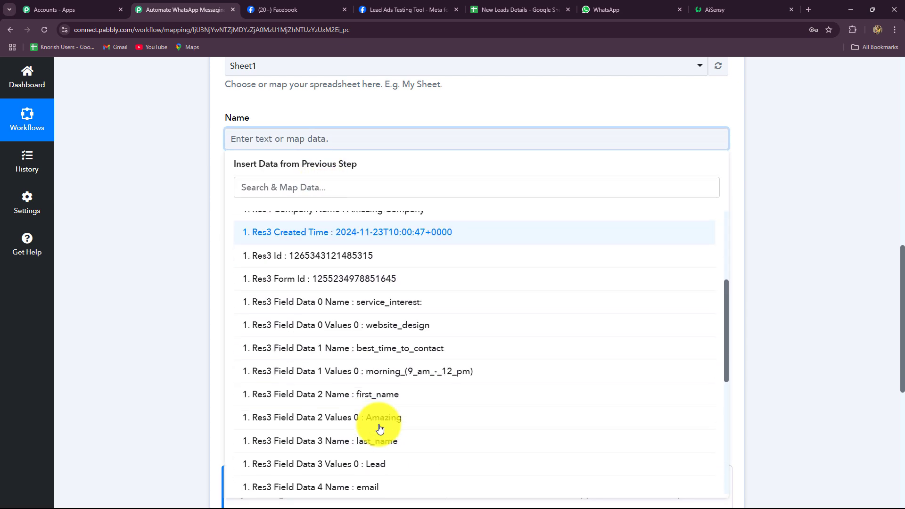
scroll(380, 429, "up", 4)
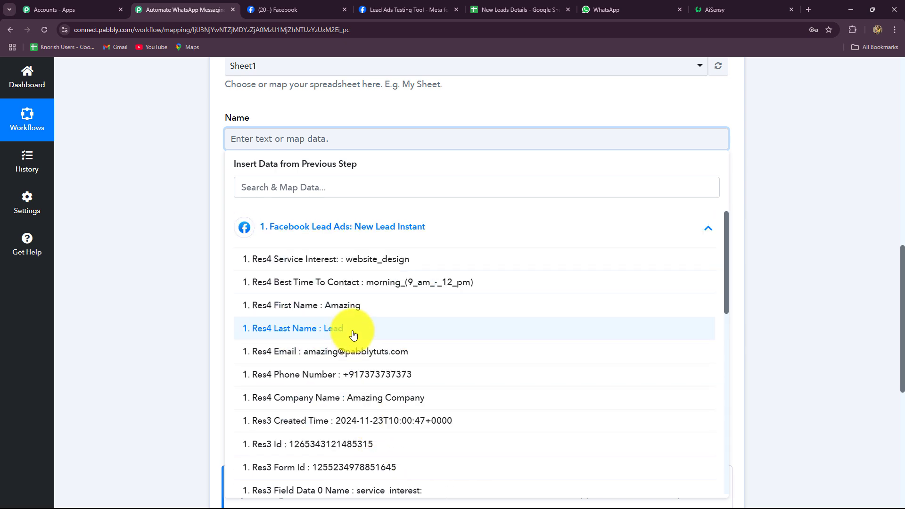
left_click(353, 335)
left_click(344, 313)
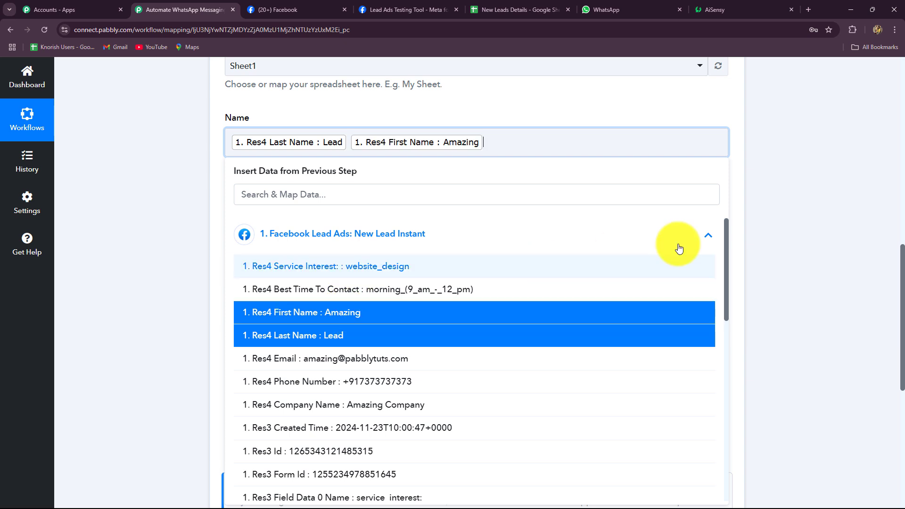
left_click(778, 223)
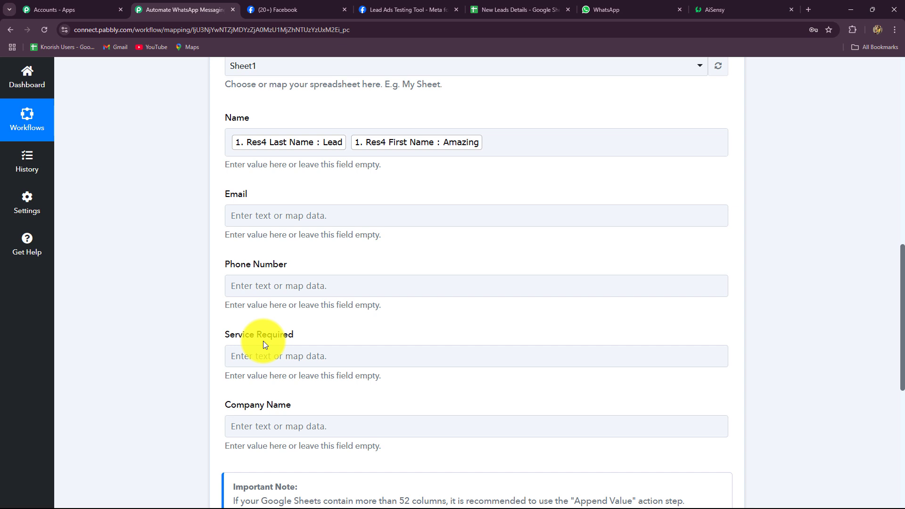
Step: Map the lead's email into Email and phone number into Phone Number
left_click(238, 215)
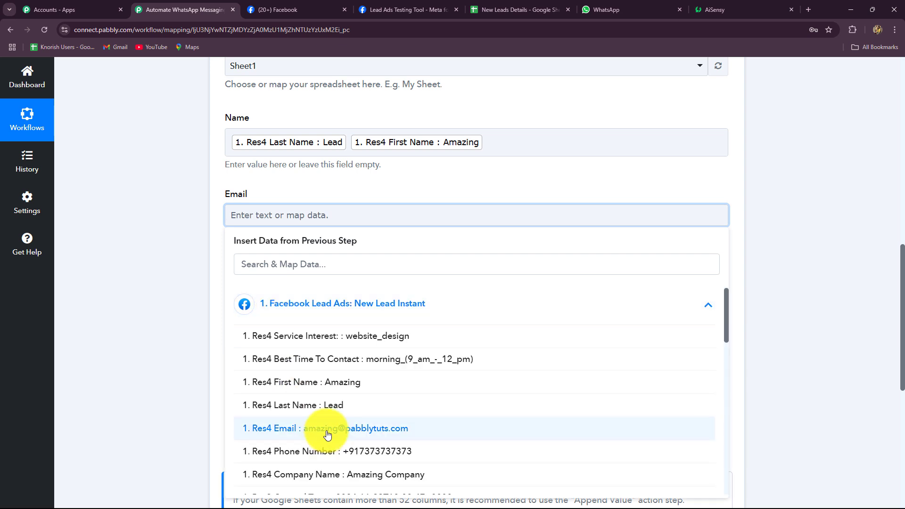
left_click(323, 429)
scroll(221, 283, "down", 2)
left_click(264, 201)
left_click(300, 284)
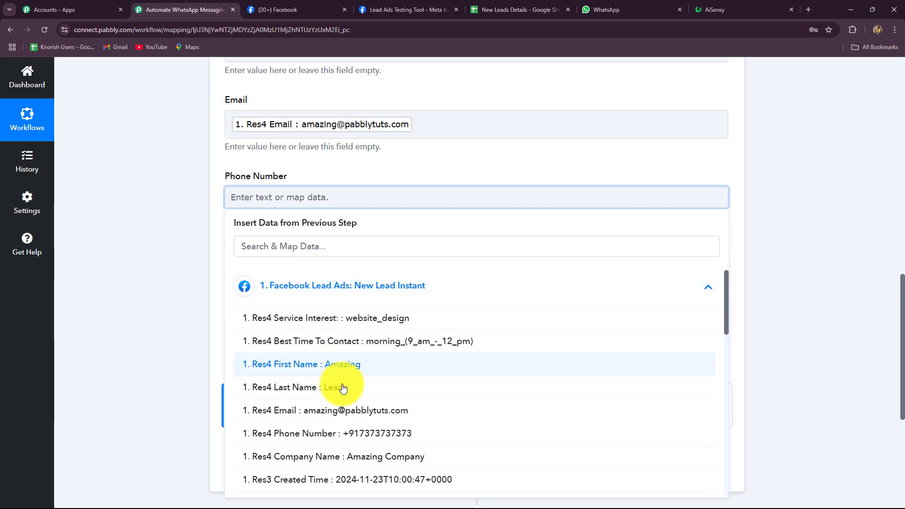
scroll(361, 406, "down", 2)
left_click(367, 379)
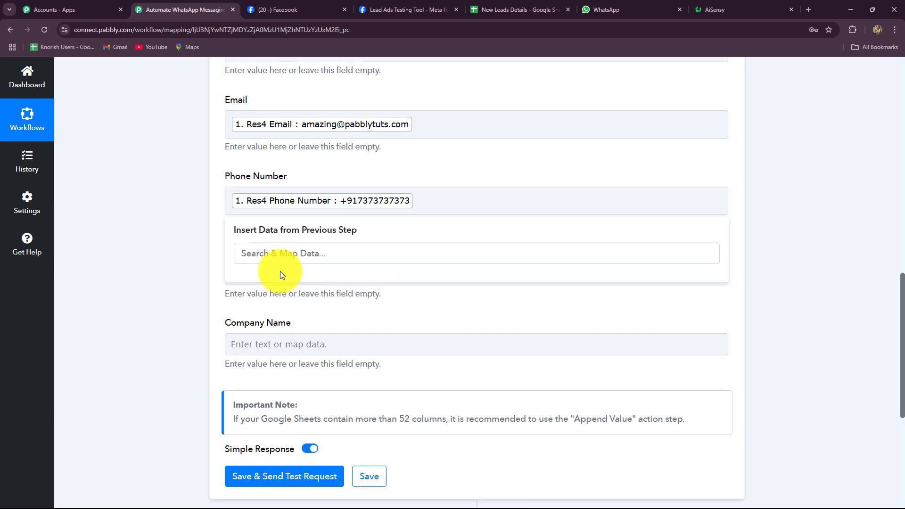
scroll(283, 254, "down", 2)
Step: Map Service Interest into Service Required and Company Name into Company Name, then Save & Send Test Request
left_click(340, 283)
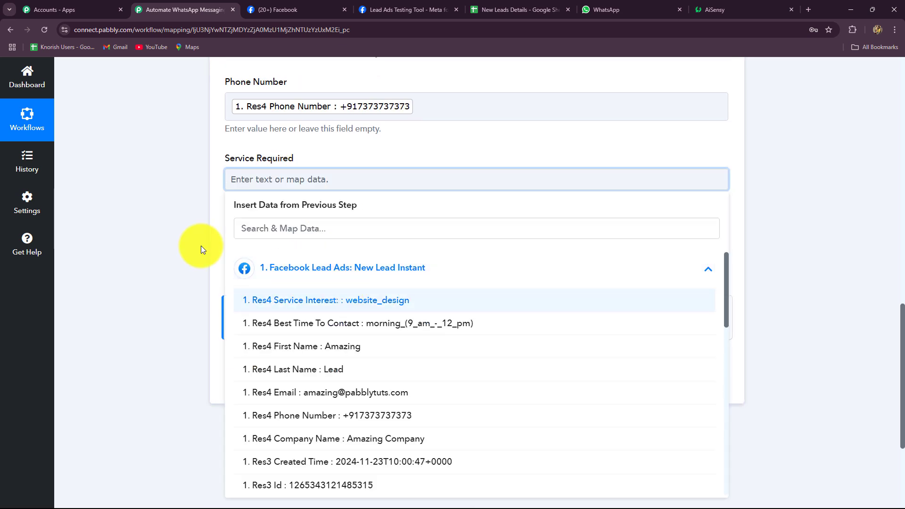
left_click(282, 296)
left_click(297, 256)
left_click(322, 357)
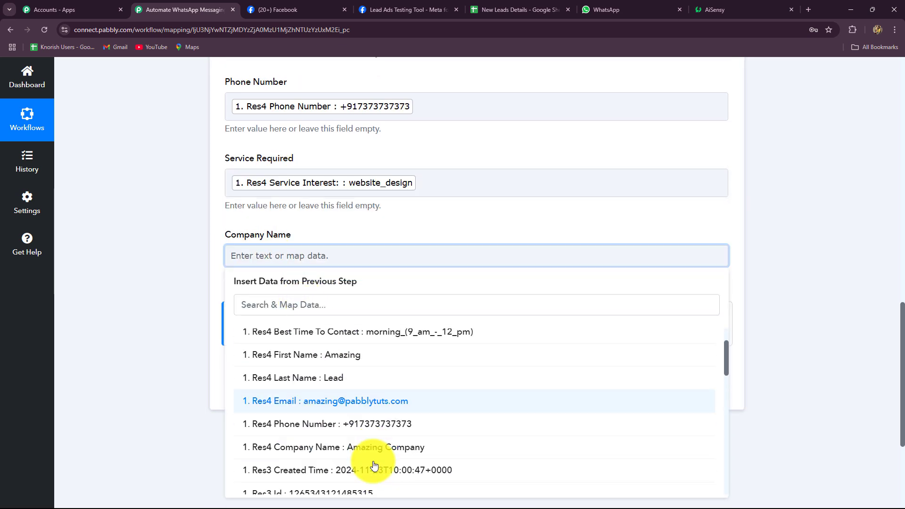
scroll(368, 424, "down", 2)
left_click(363, 317)
left_click(120, 324)
scroll(315, 236, "up", 5)
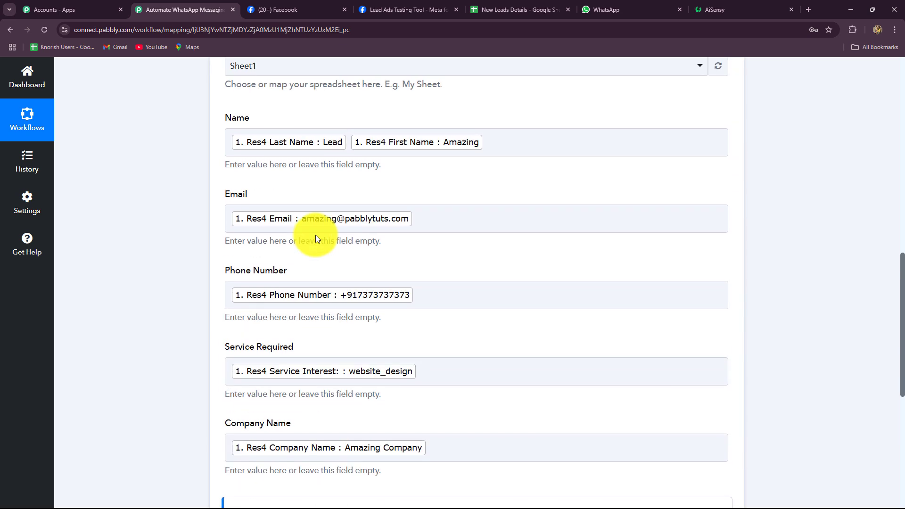
scroll(315, 236, "down", 5)
left_click(302, 394)
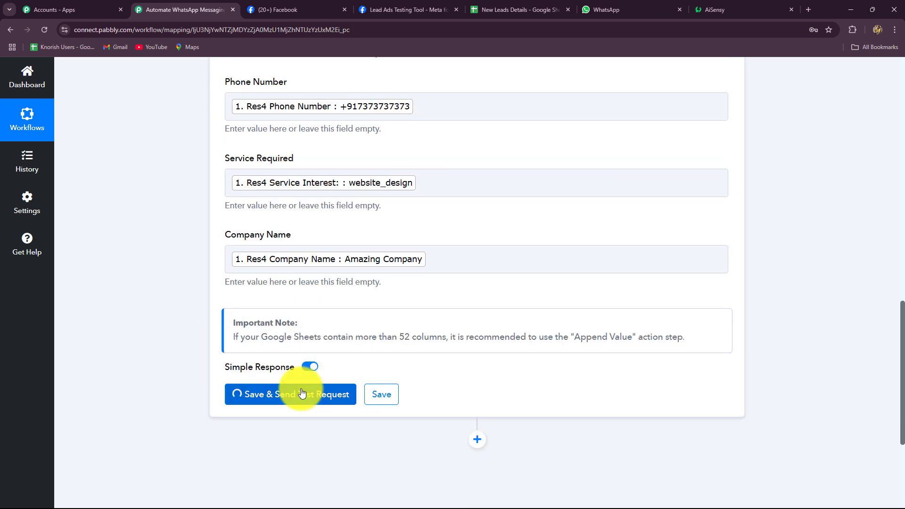
Step: Verify the test added the lead at Sheet1!A2:E2, checking the New Leads Details sheet and AiSensy campaign
scroll(360, 358, "down", 4)
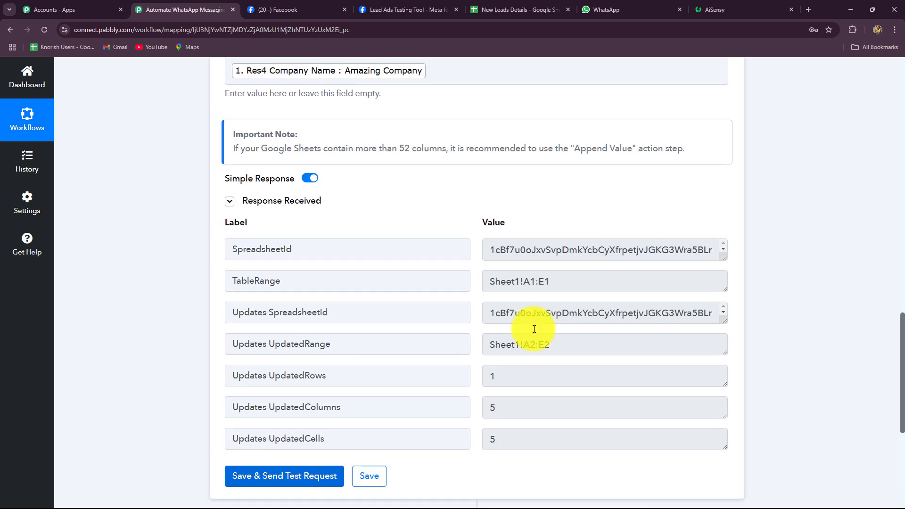
left_click_drag(552, 282, 464, 290)
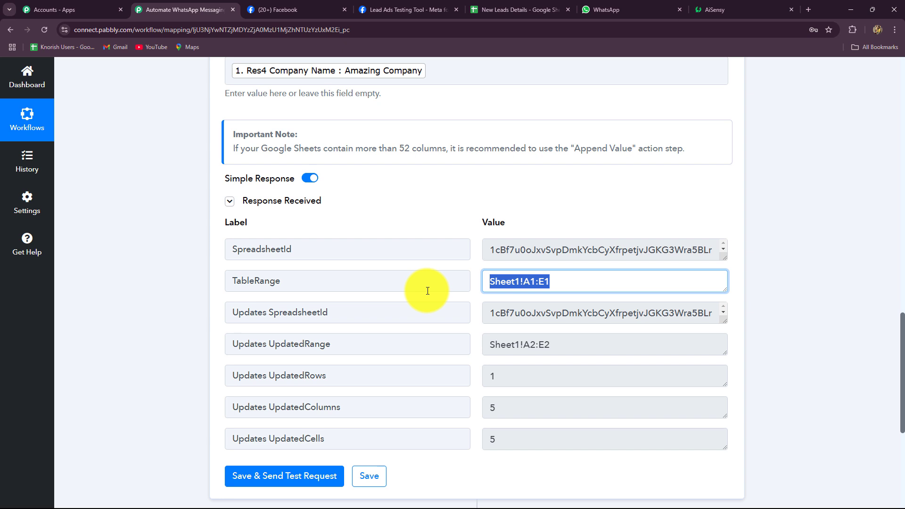
scroll(428, 292, "up", 3)
left_click(519, 9)
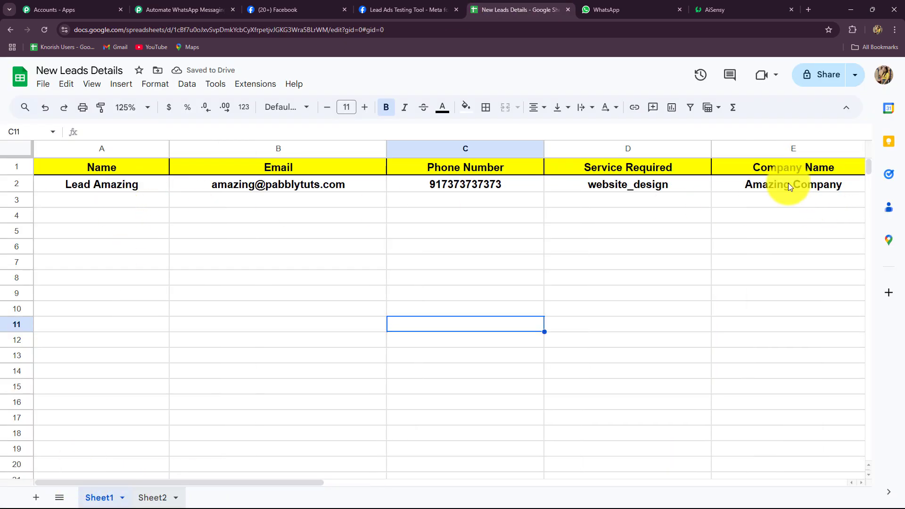
left_click(188, 15)
scroll(803, 272, "down", 4)
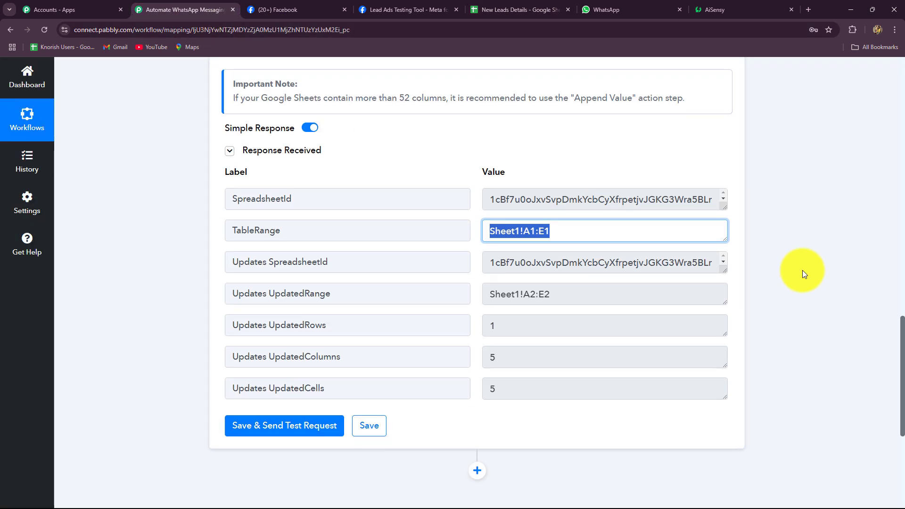
scroll(803, 272, "down", 5)
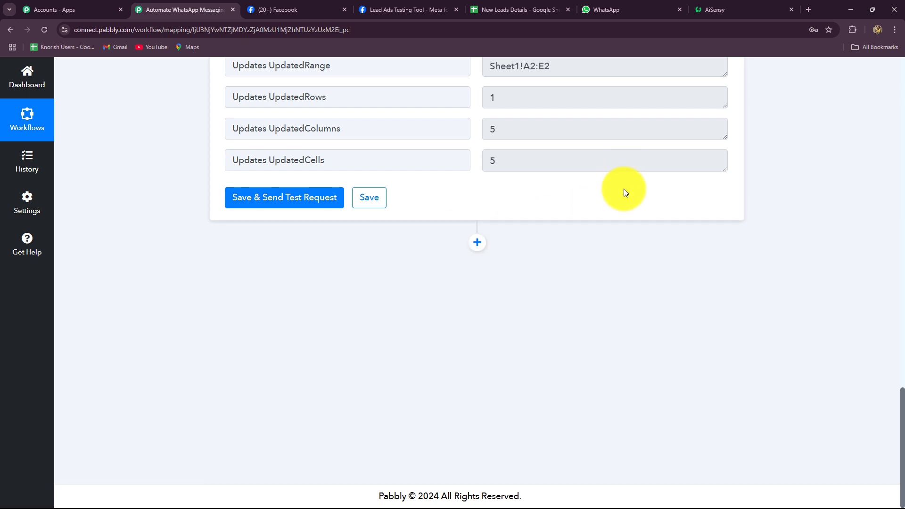
left_click(710, 7)
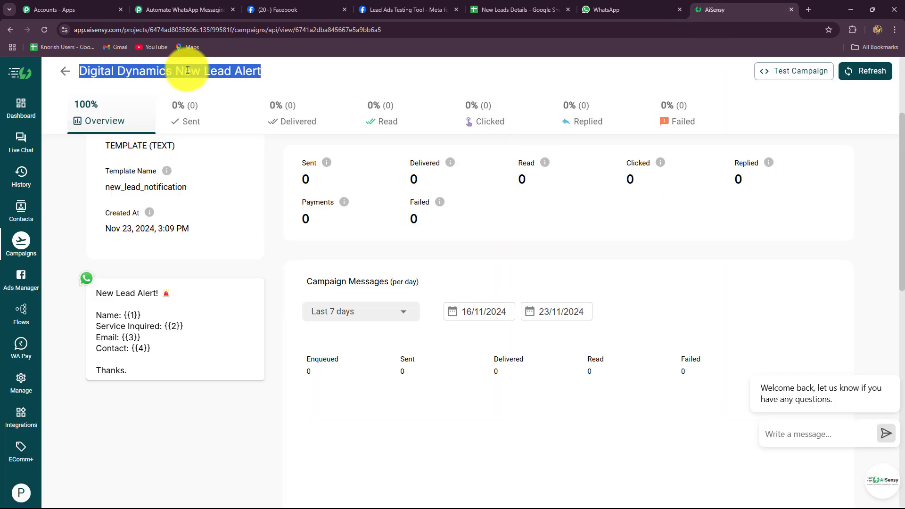
left_click(198, 9)
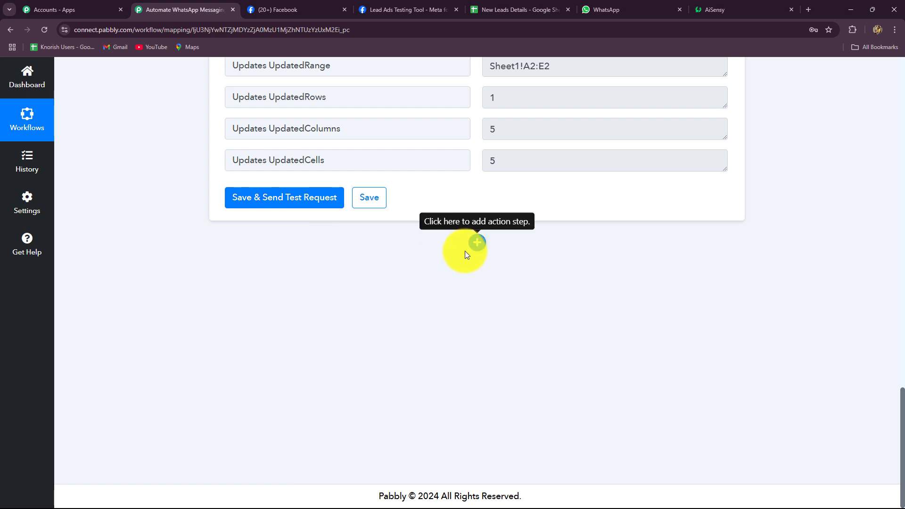
Step: Add a third step, WhatsApp by AiSensy (searched as 'Wh') with Send Template Message, and start connecting the account
left_click(477, 243)
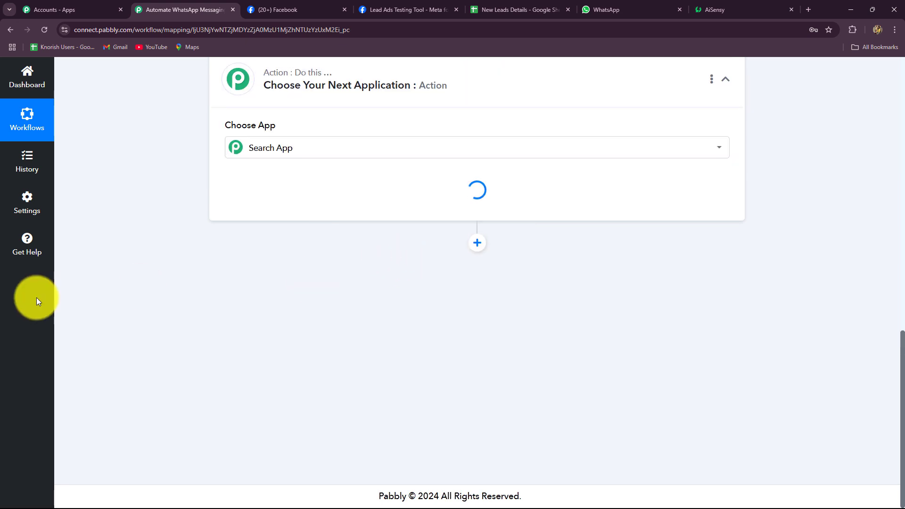
key("Caps_Lock")
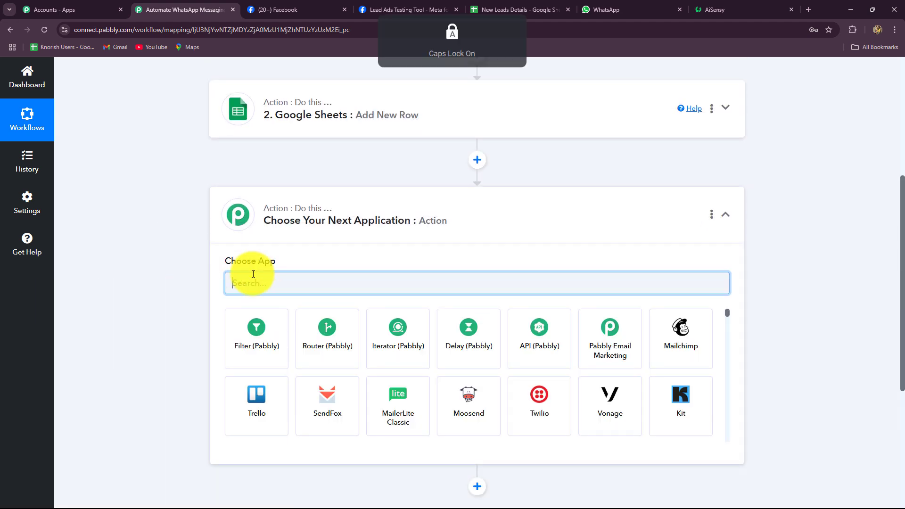
type("Wh")
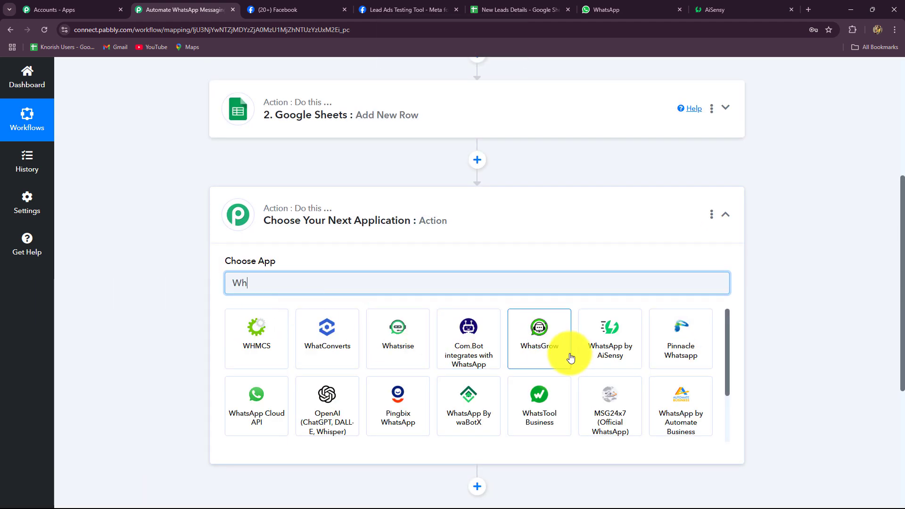
left_click(601, 354)
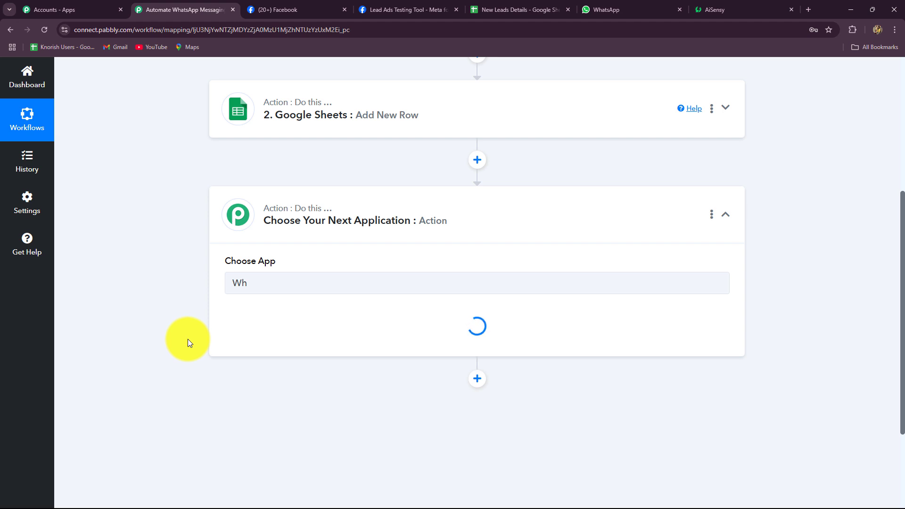
left_click(270, 331)
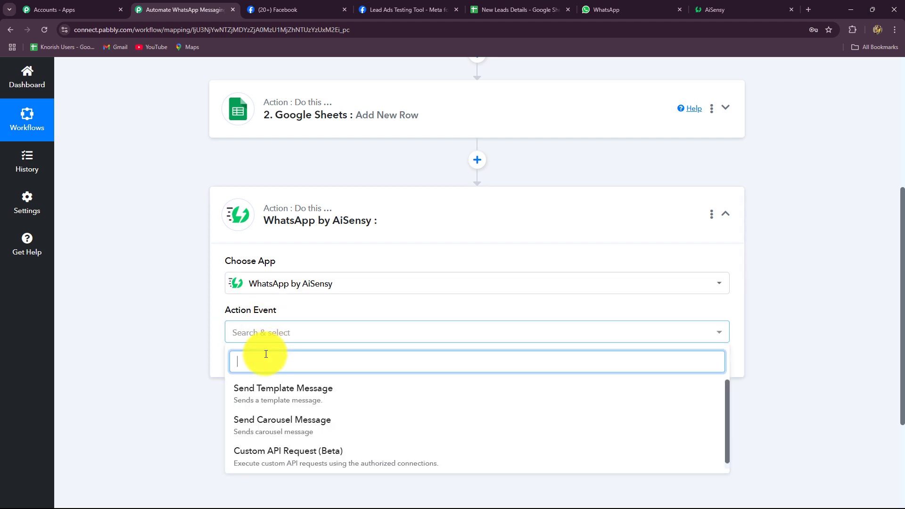
left_click(260, 387)
scroll(160, 375, "down", 4)
left_click(257, 185)
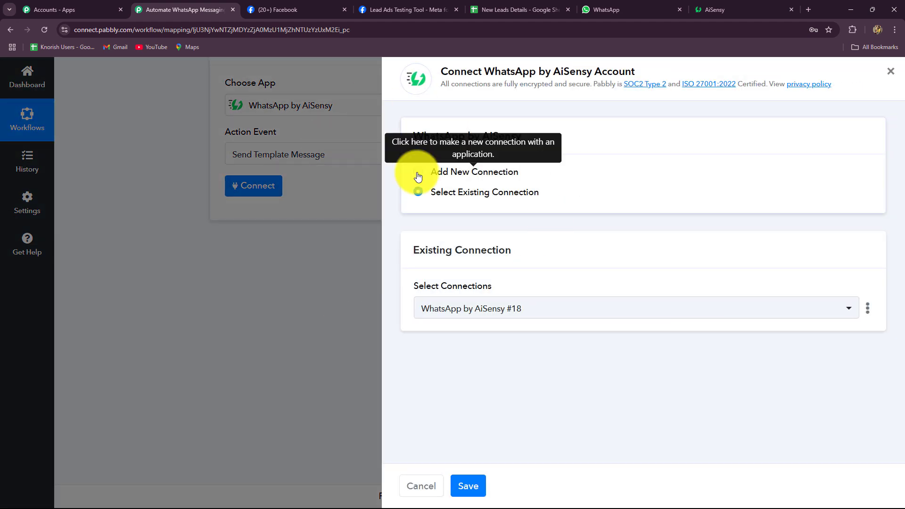
Step: Start a new AiSensy connection, read the API key instructions, then go to the AiSensy tab
left_click(418, 176)
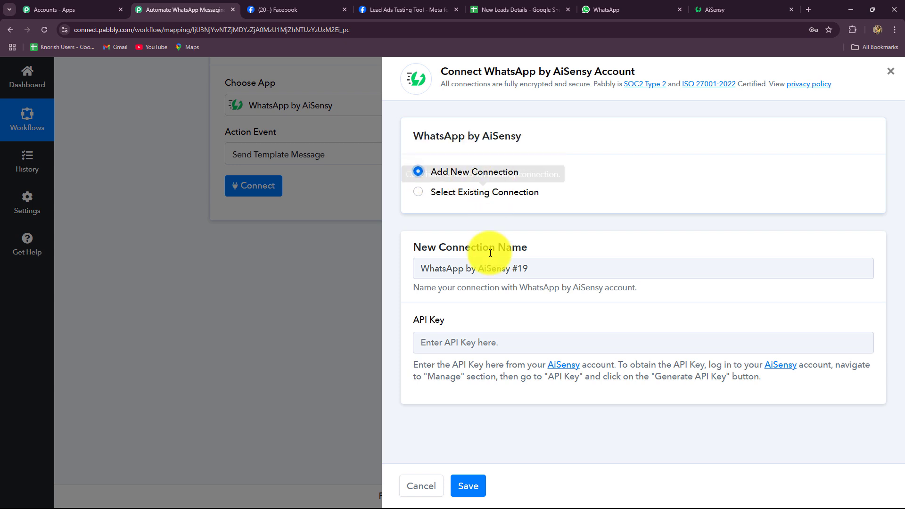
left_click(479, 343)
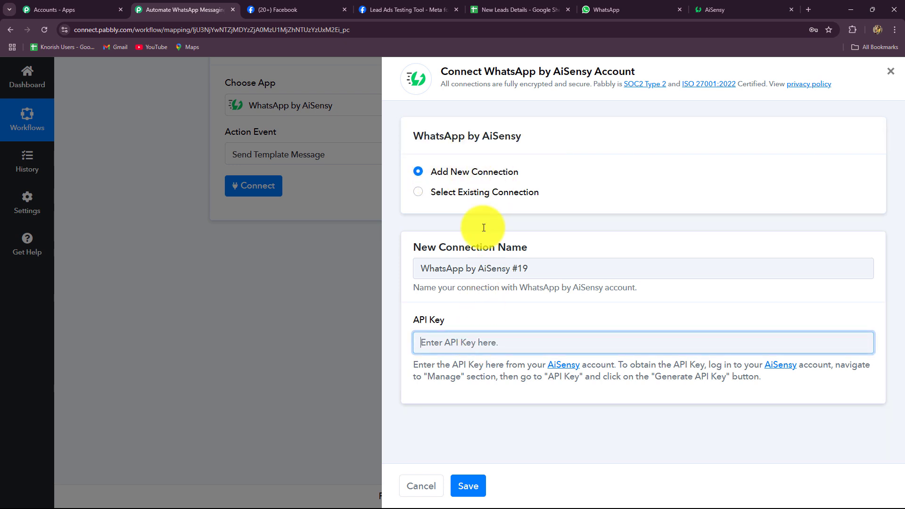
left_click_drag(418, 366, 773, 375)
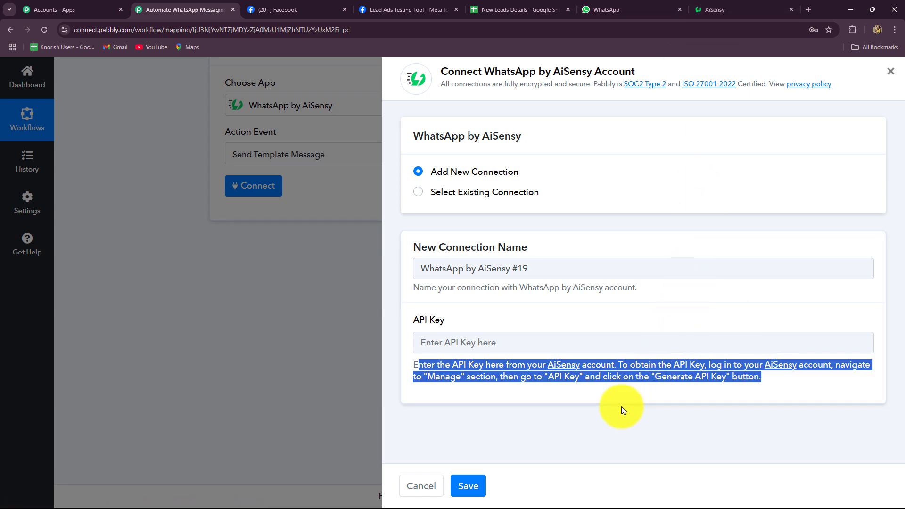
left_click(745, 62)
left_click(748, 9)
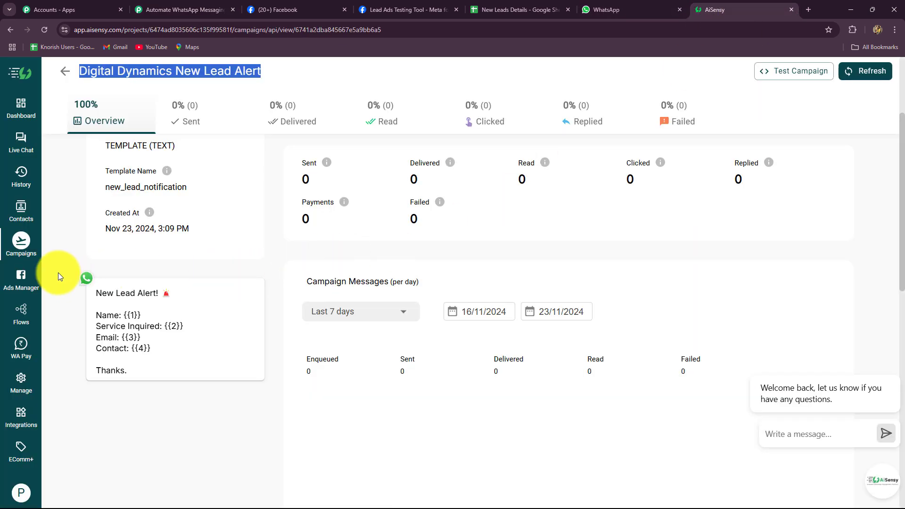
Step: Copy the API key from AiSensy's Manage > API Key page and focus Pabbly's API Key field
left_click(21, 380)
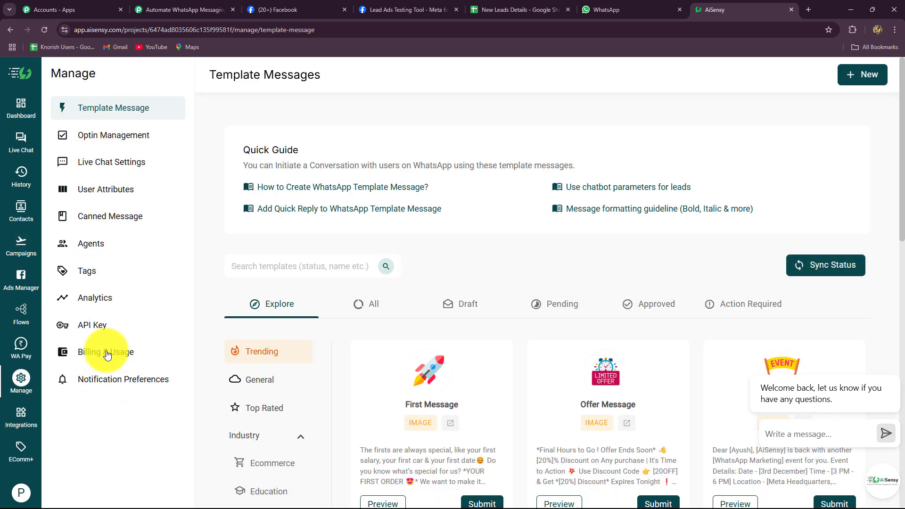
left_click(96, 326)
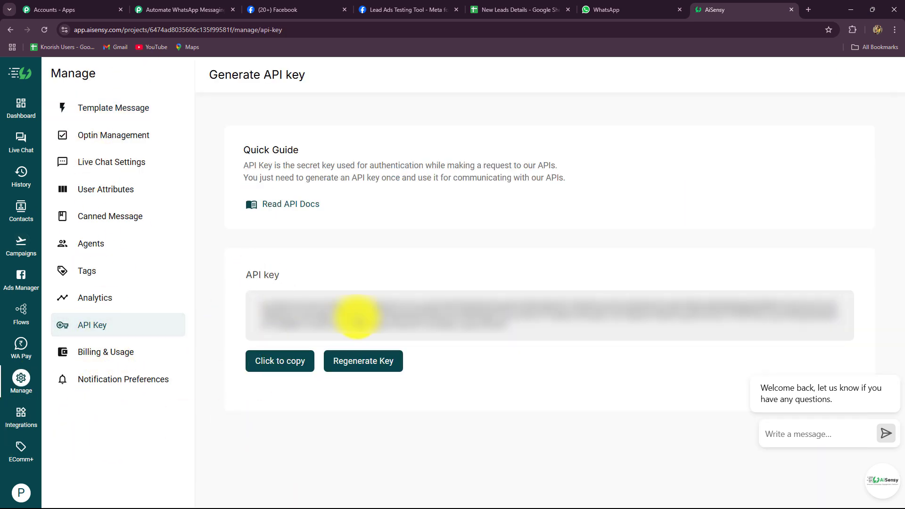
left_click(283, 361)
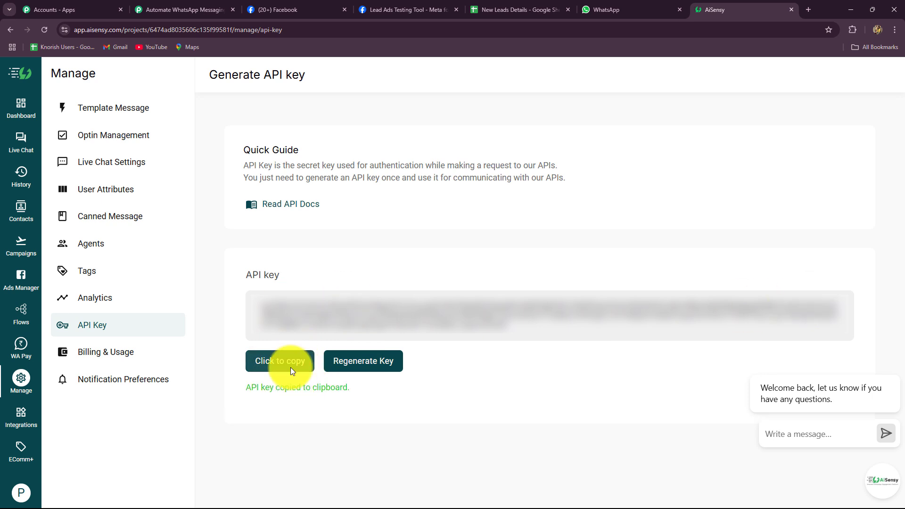
left_click(182, 9)
left_click(493, 347)
Step: Paste the API key, save the 'WhatsApp by AiSensy #19' connection, and review the Campaign Name field
key("ctrl+v")
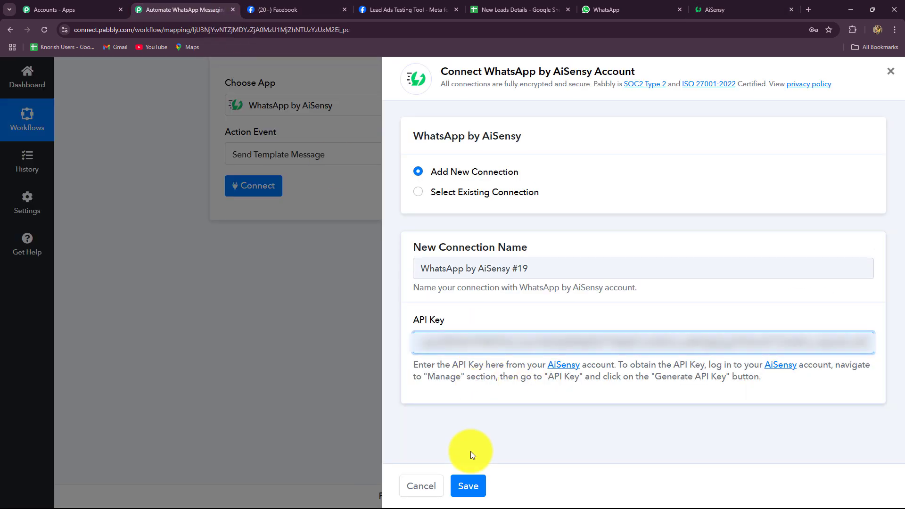
left_click(461, 486)
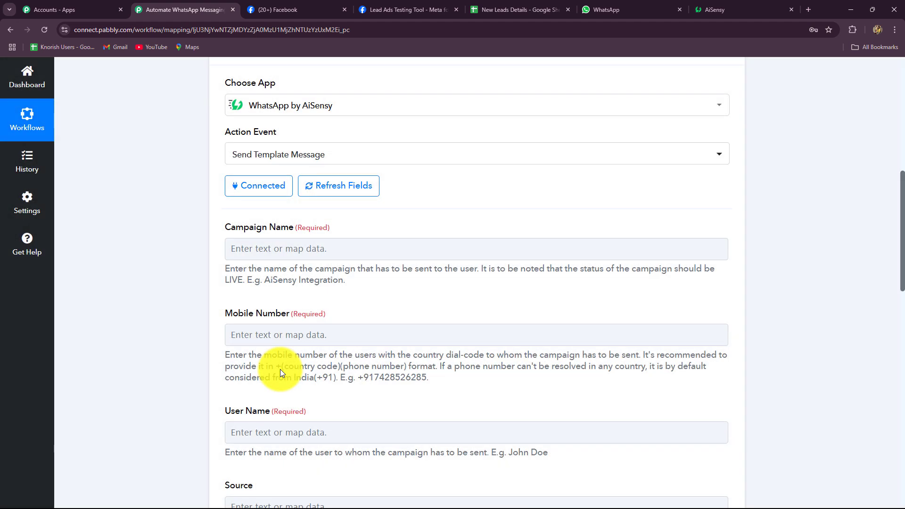
scroll(162, 231, "up", 2)
scroll(162, 231, "down", 4)
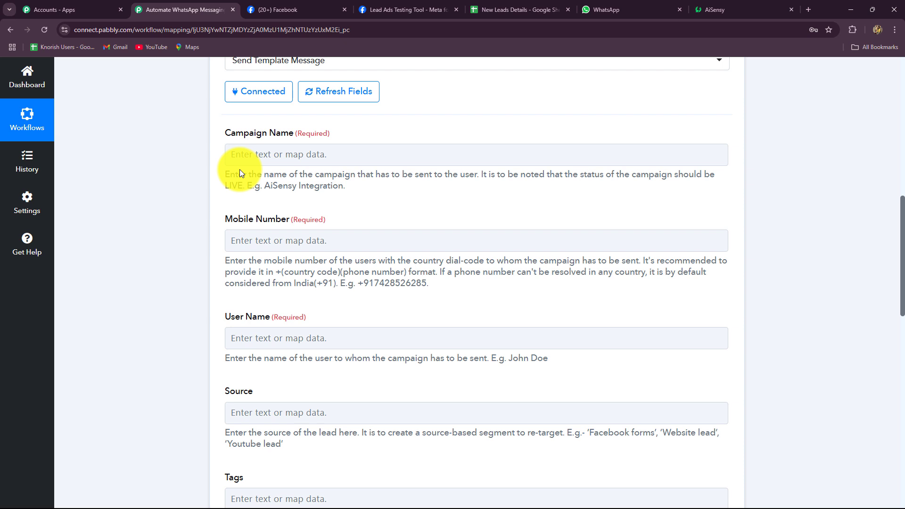
left_click(531, 159)
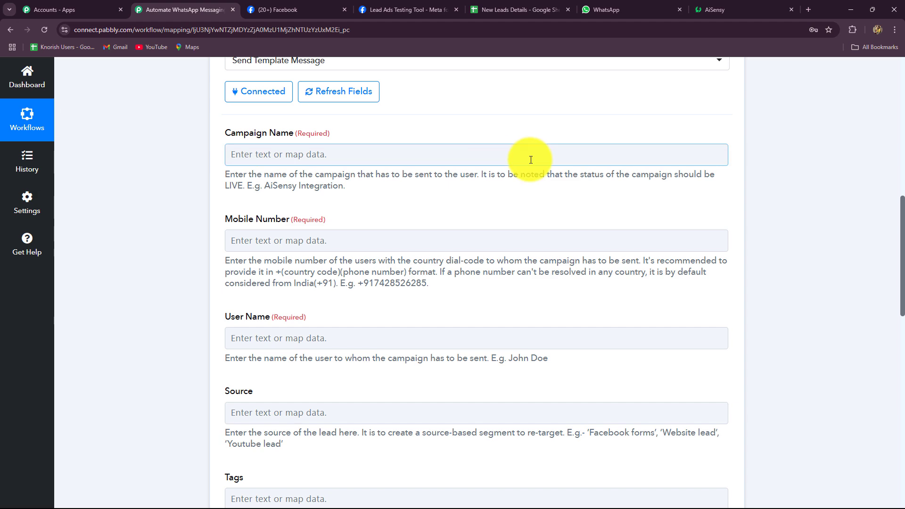
scroll(394, 255, "down", 5)
scroll(394, 278, "up", 2)
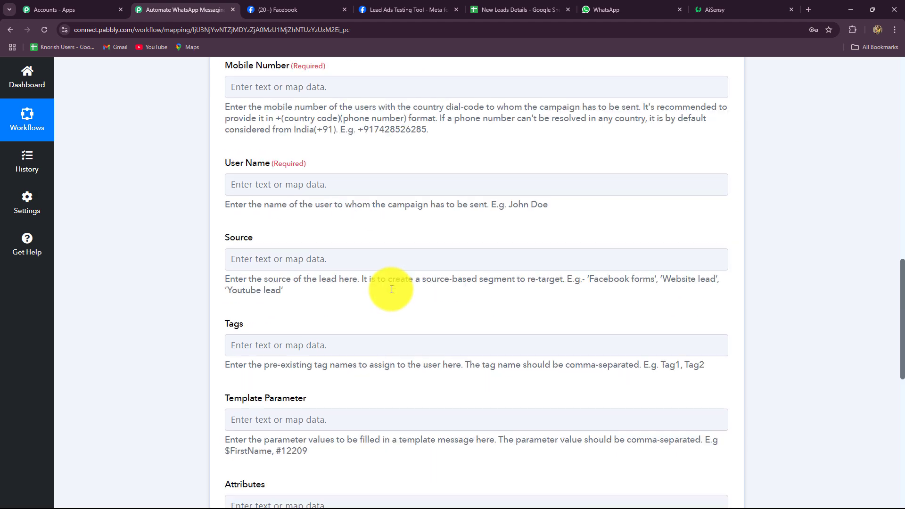
scroll(391, 289, "up", 3)
Step: In AiSensy's Template Messages, list all templates and preview the digital_dynamics_lead message text
left_click(728, 12)
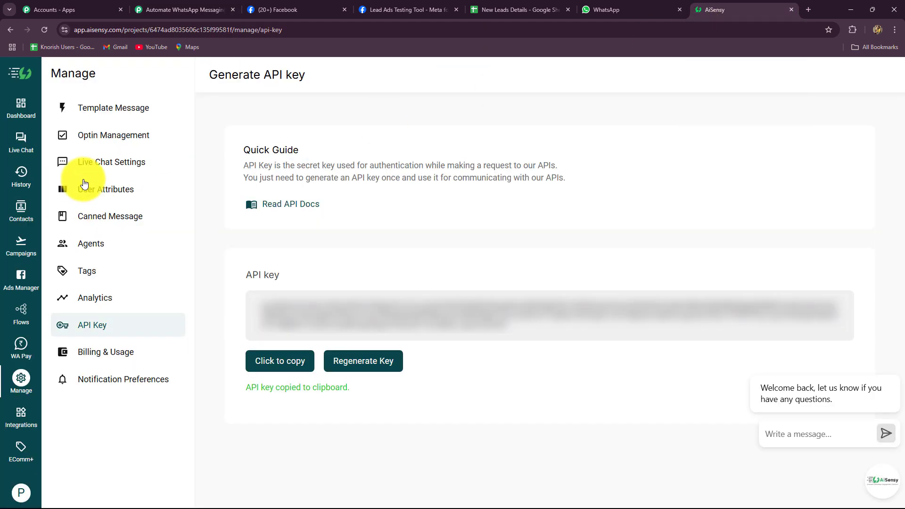
left_click(111, 107)
scroll(361, 219, "down", 2)
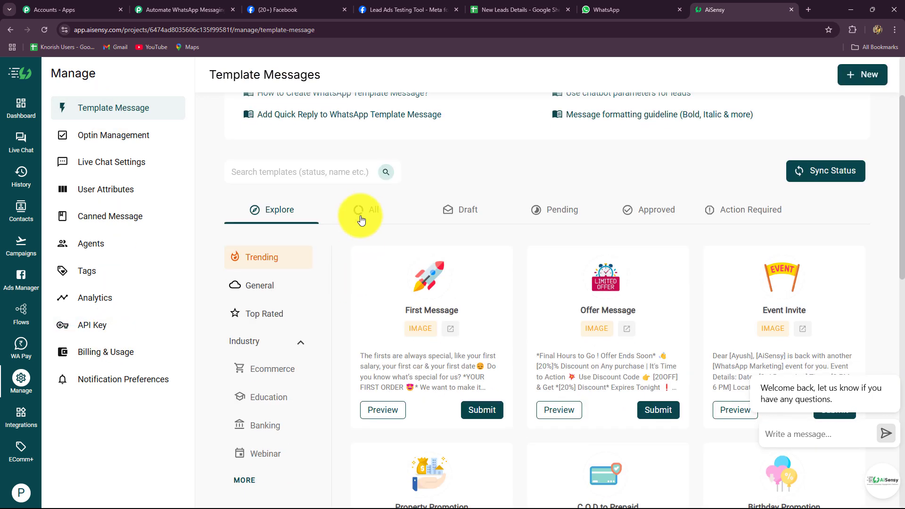
left_click(381, 213)
scroll(305, 376, "down", 2)
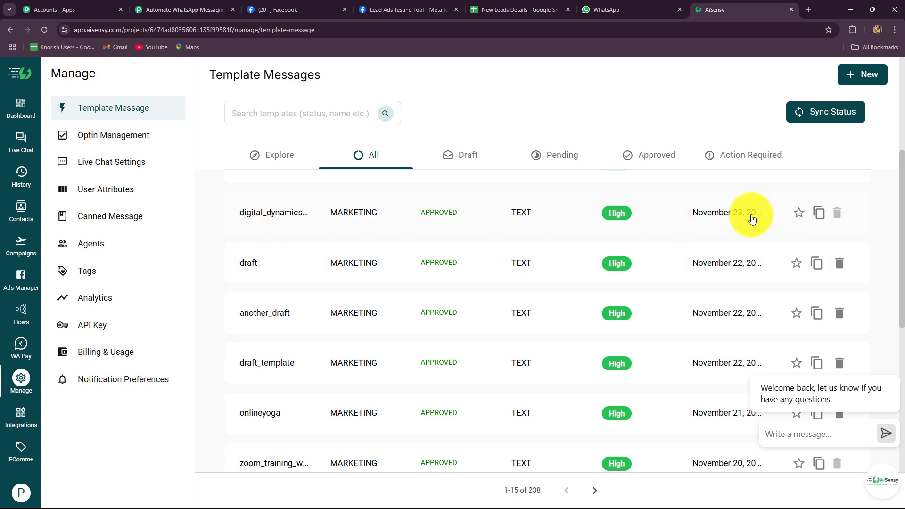
left_click(258, 215)
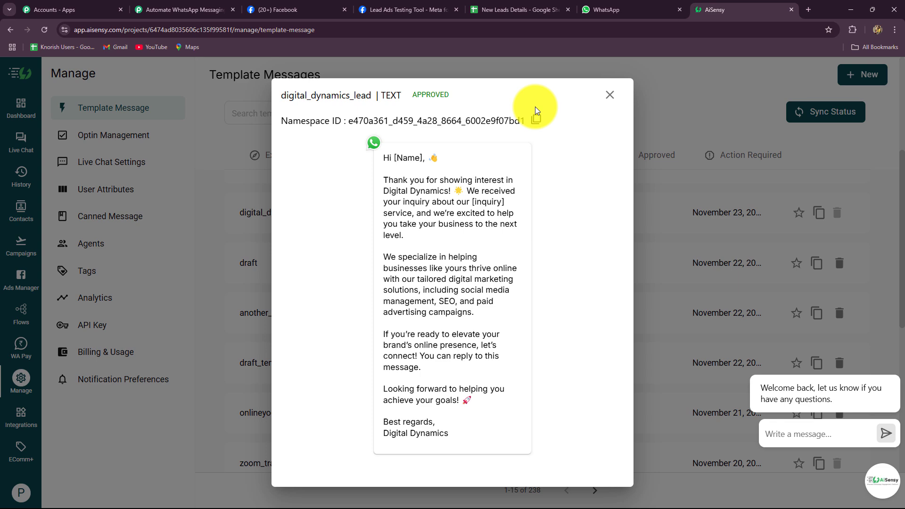
left_click(610, 95)
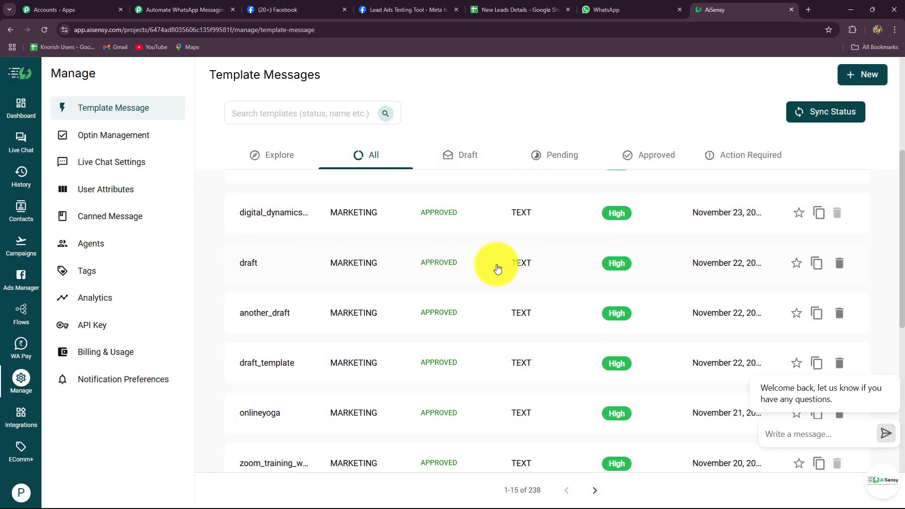
Step: Go back from the templates and open the Campaigns list
scroll(438, 269, "up", 2)
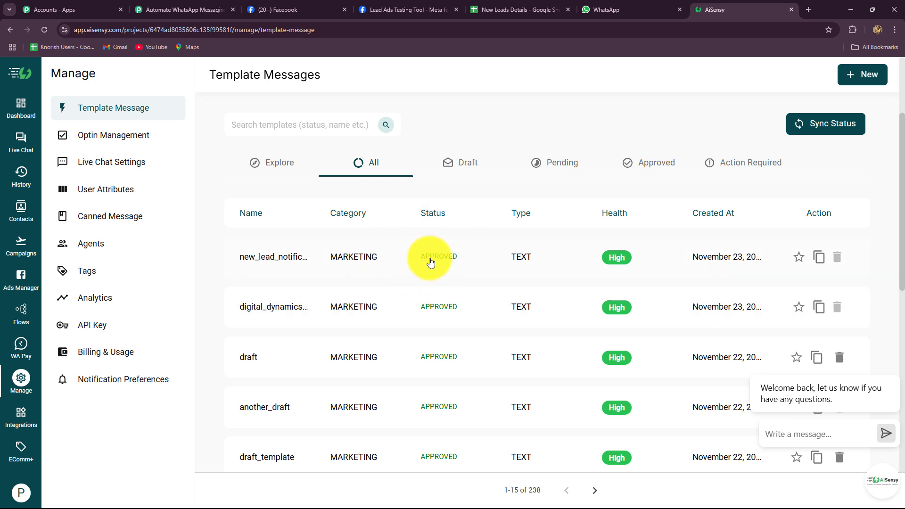
left_click(10, 29)
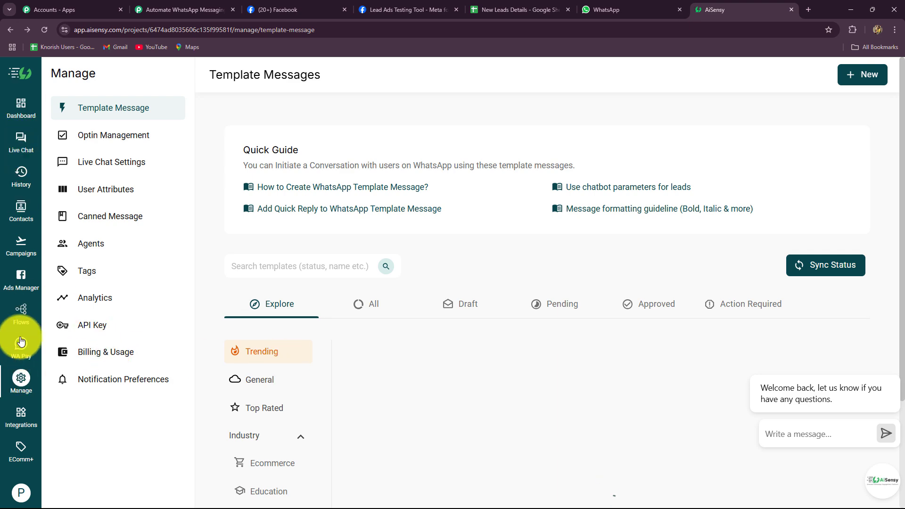
left_click(17, 249)
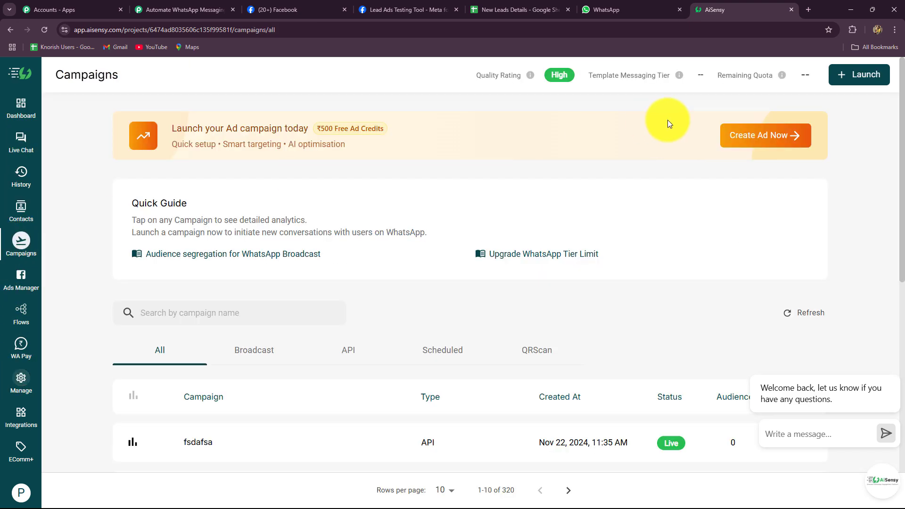
Step: Start an AiSensy API campaign named 'New Digital Dynamics Leads' using the digital_dynamics_lead template
left_click(837, 77)
left_click(668, 209)
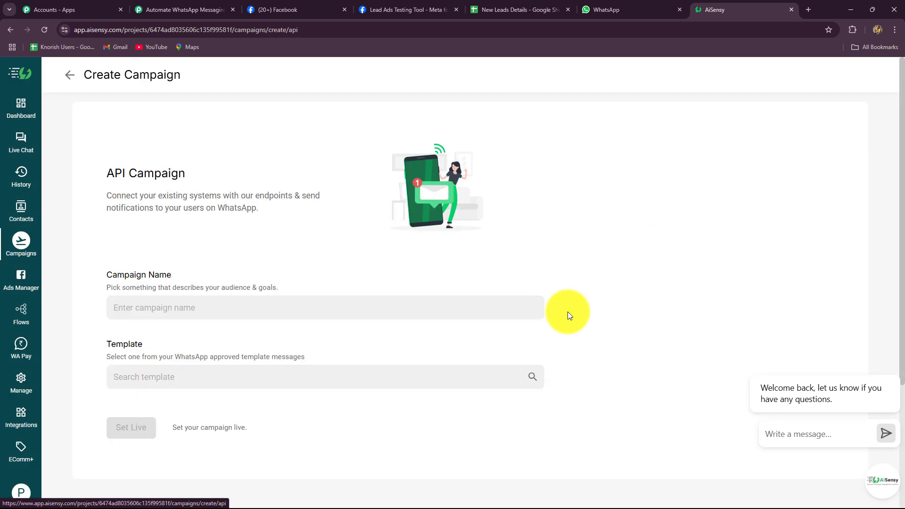
left_click(222, 313)
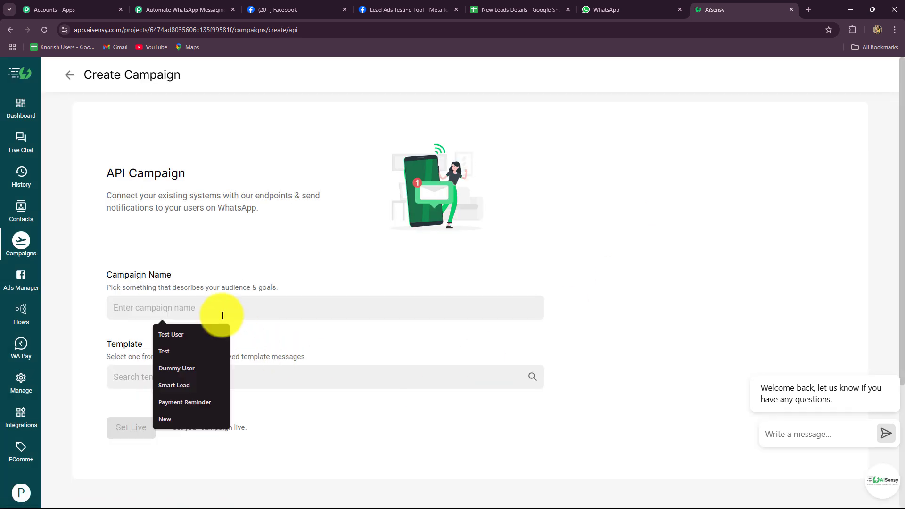
type("New Digital Dynamics Leads")
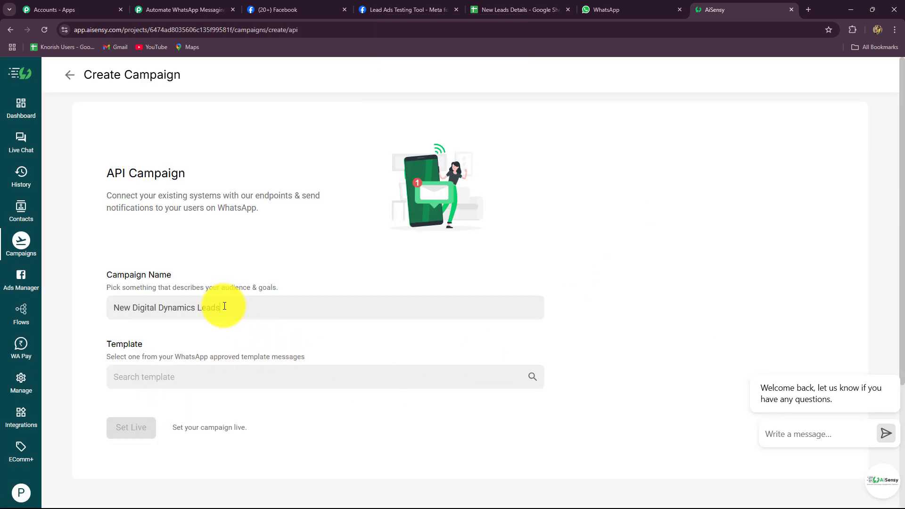
left_click_drag(225, 310, 86, 328)
key("ctrl+c")
left_click(129, 373)
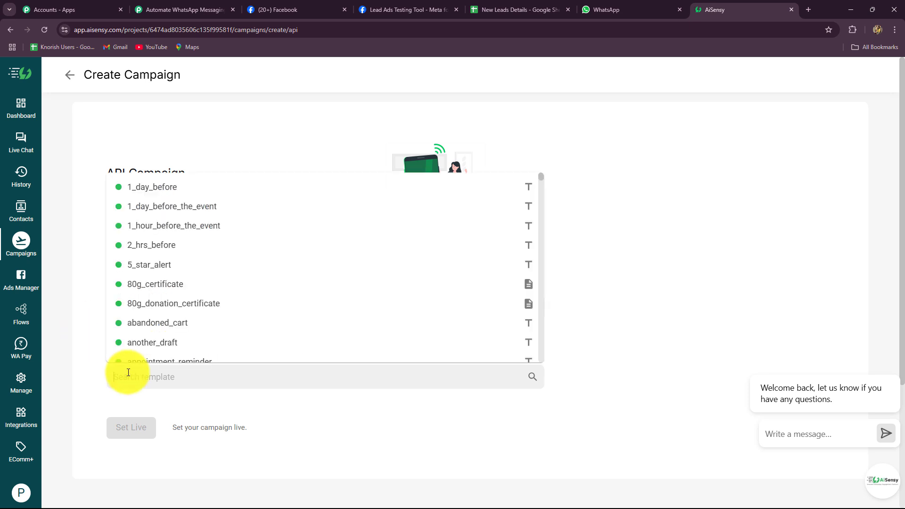
type("dy")
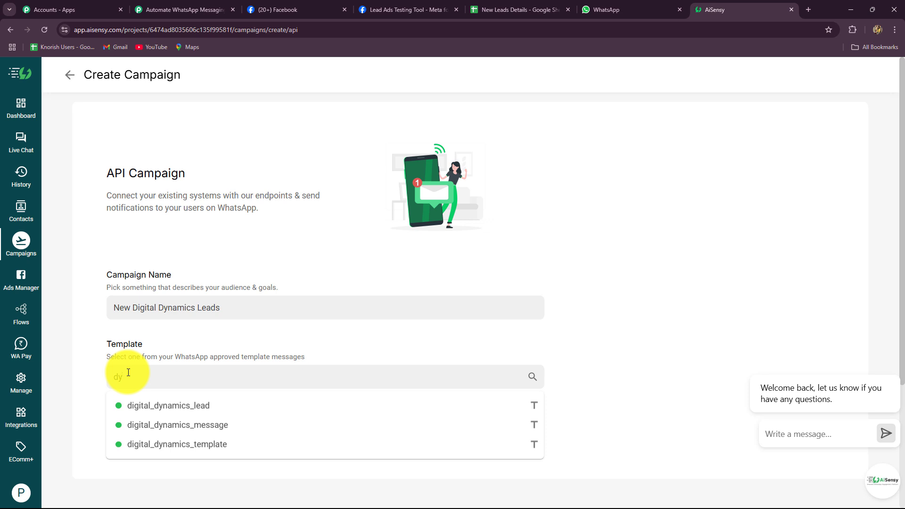
left_click(163, 408)
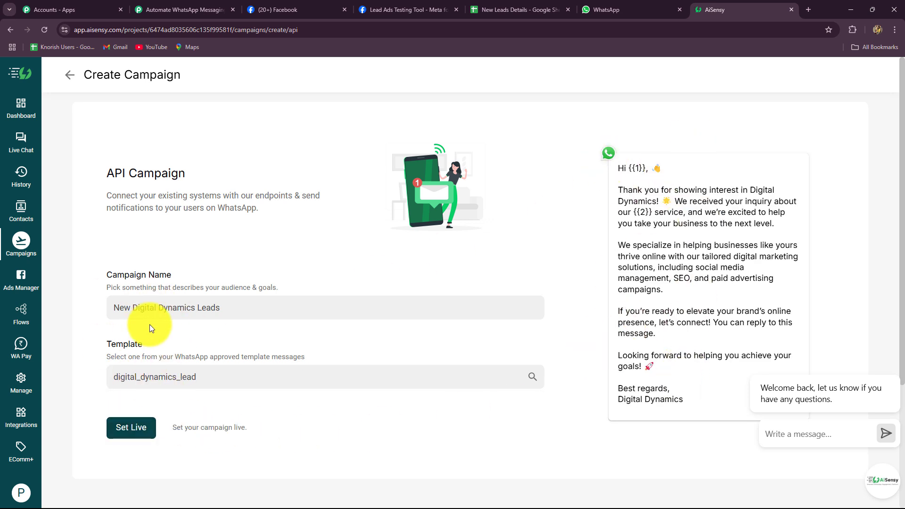
Step: Set the campaign live, view its overview, and return to the Pabbly workflow
left_click(132, 427)
scroll(447, 415, "down", 3)
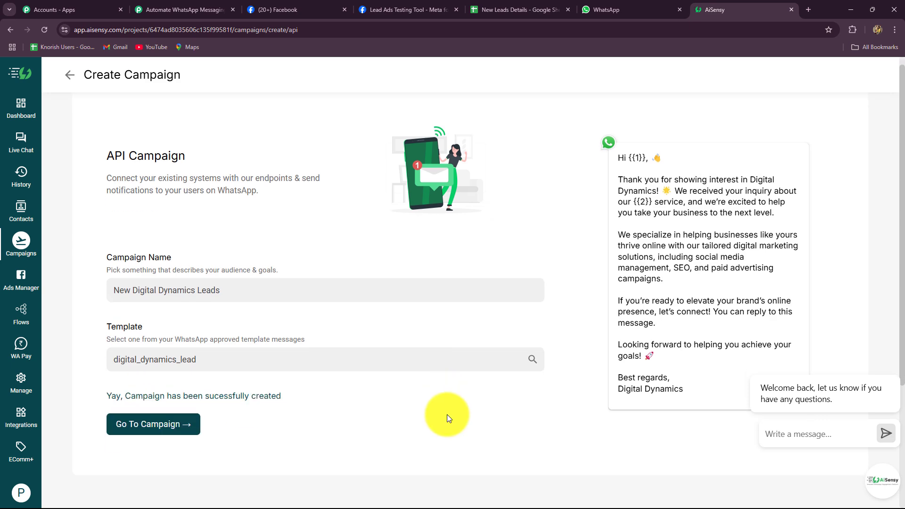
left_click(144, 304)
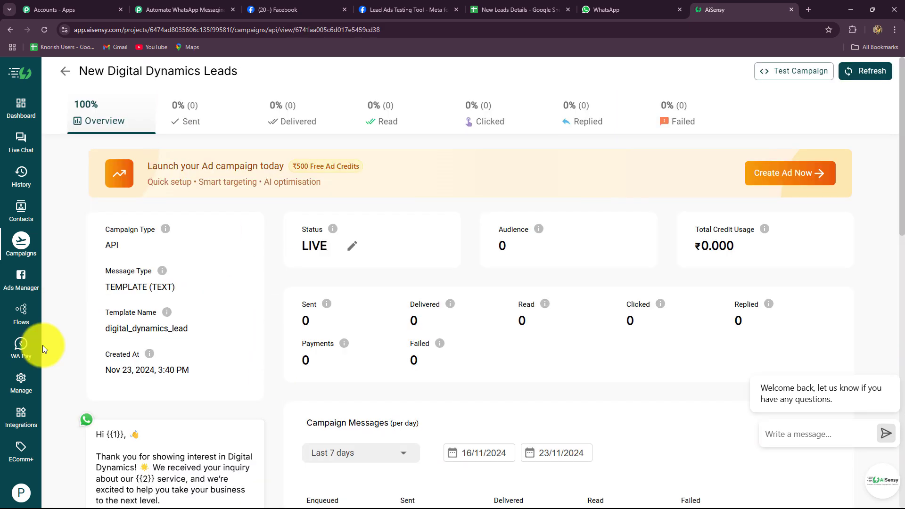
scroll(303, 315, "down", 2)
scroll(303, 319, "up", 2)
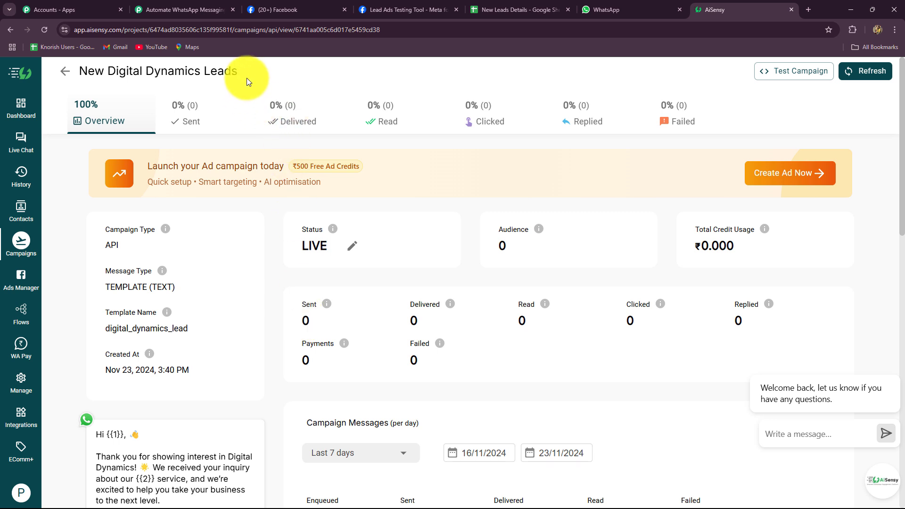
left_click(152, 9)
Step: Paste 'New Digital Dynamics Leads' into the AiSensy step's Campaign Name
left_click(243, 163)
key("ctrl+v")
left_click(197, 178)
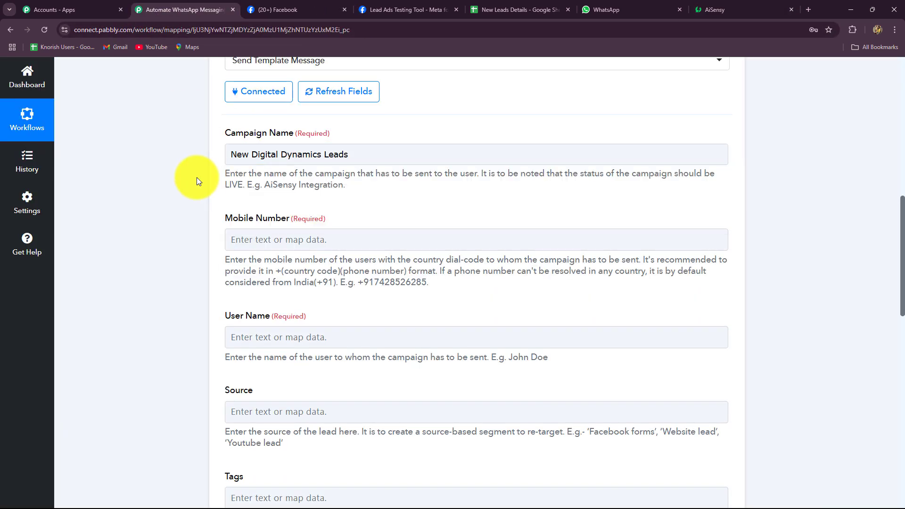
scroll(198, 179, "down", 2)
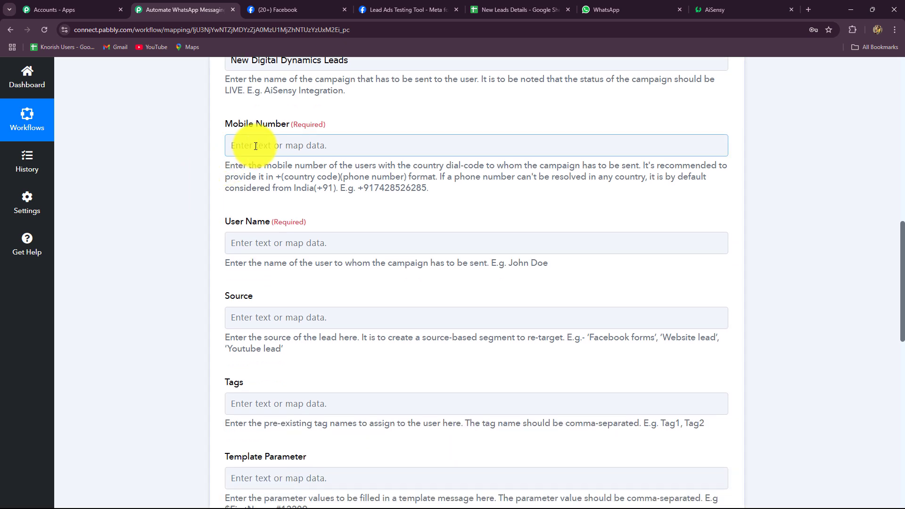
Step: Map the Facebook lead's phone number into Mobile Number
left_click(256, 146)
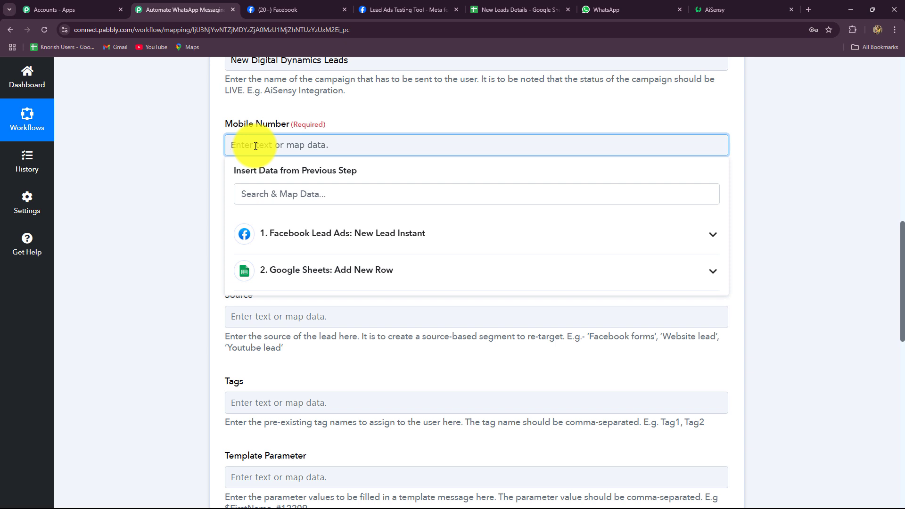
left_click(299, 242)
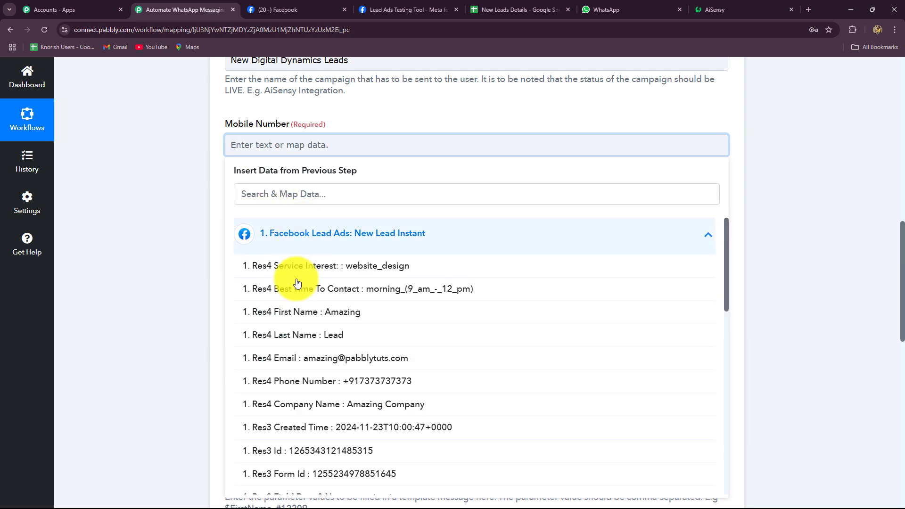
scroll(363, 415, "down", 4)
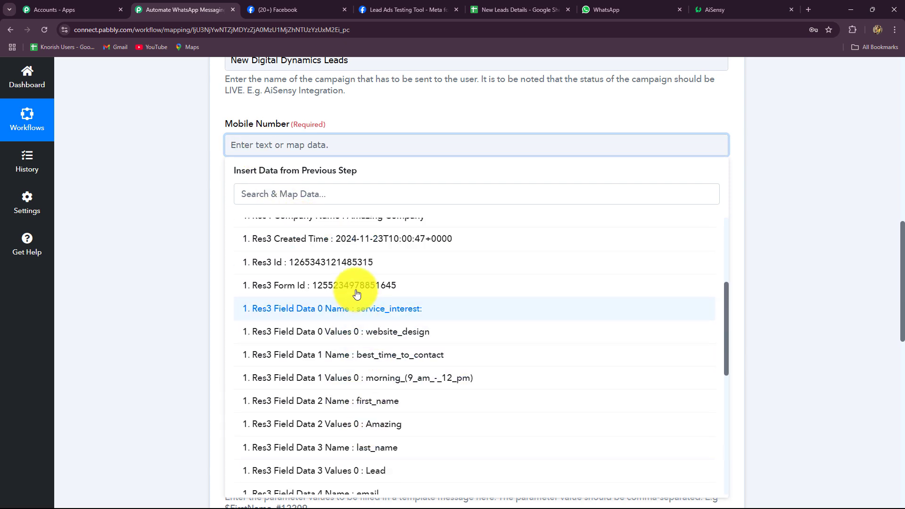
scroll(382, 459, "down", 3)
left_click(380, 424)
scroll(257, 166, "down", 2)
Step: Map the lead's First Name and Last Name into User Name
left_click(257, 166)
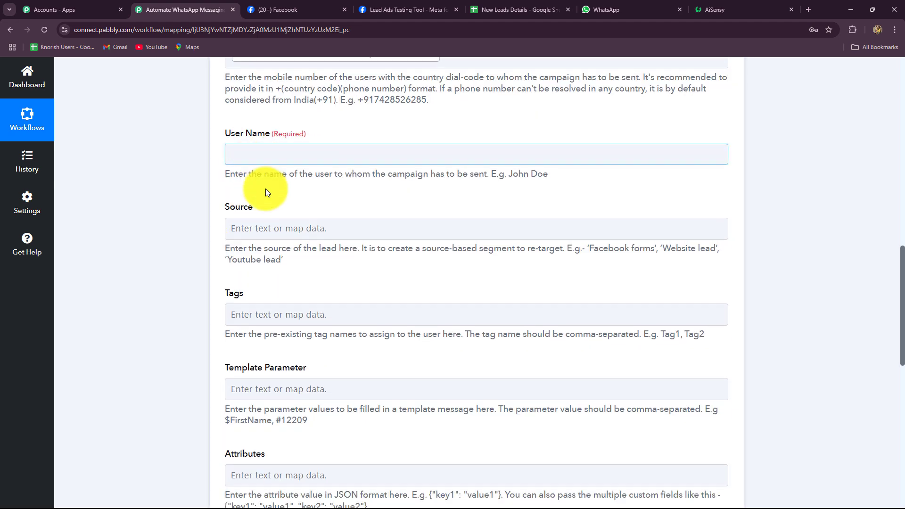
left_click(317, 117)
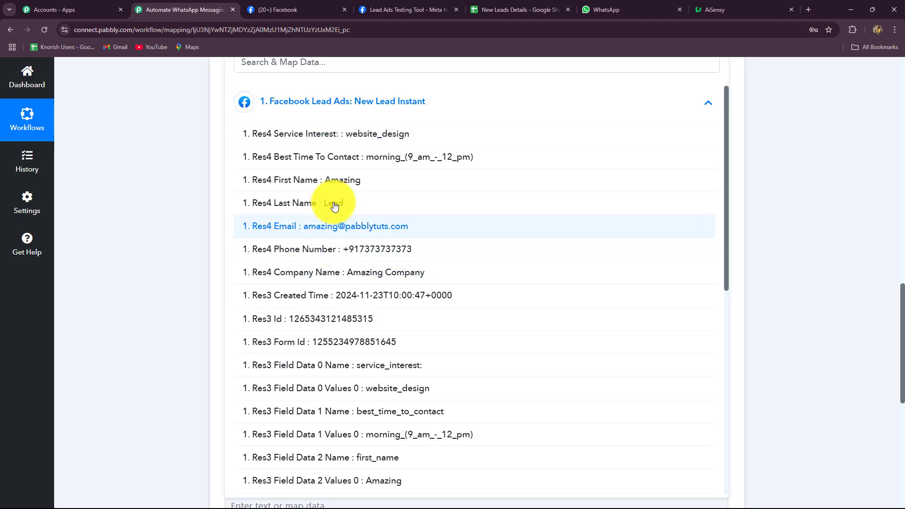
left_click(339, 181)
left_click(346, 264)
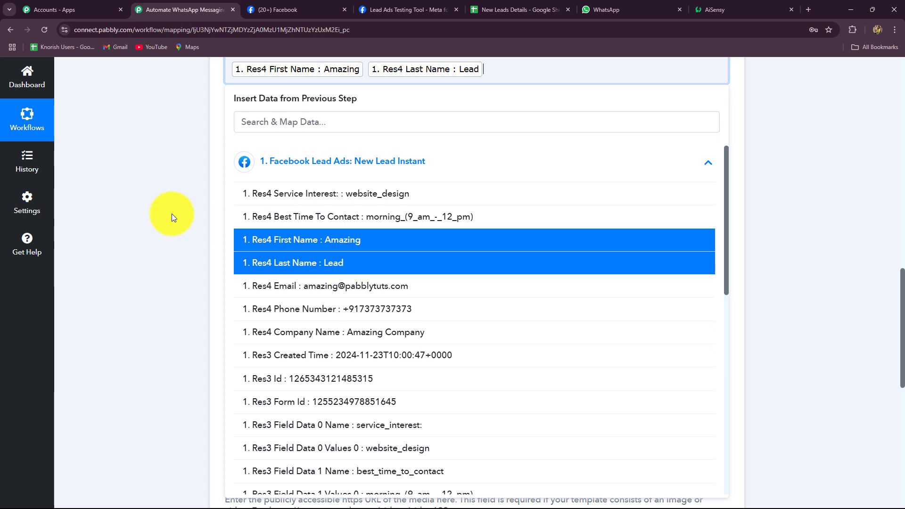
left_click(171, 215)
scroll(264, 212, "up", 2)
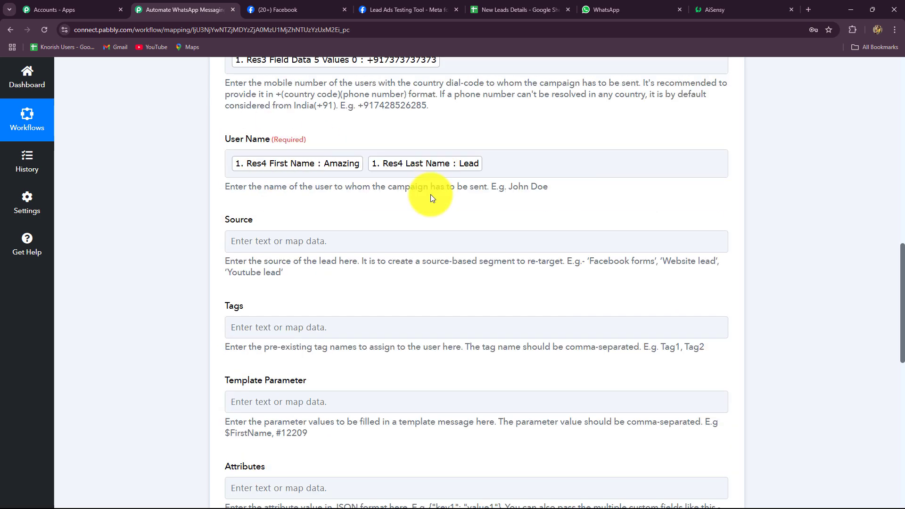
scroll(431, 194, "down", 5)
scroll(270, 180, "up", 3)
scroll(270, 180, "down", 4)
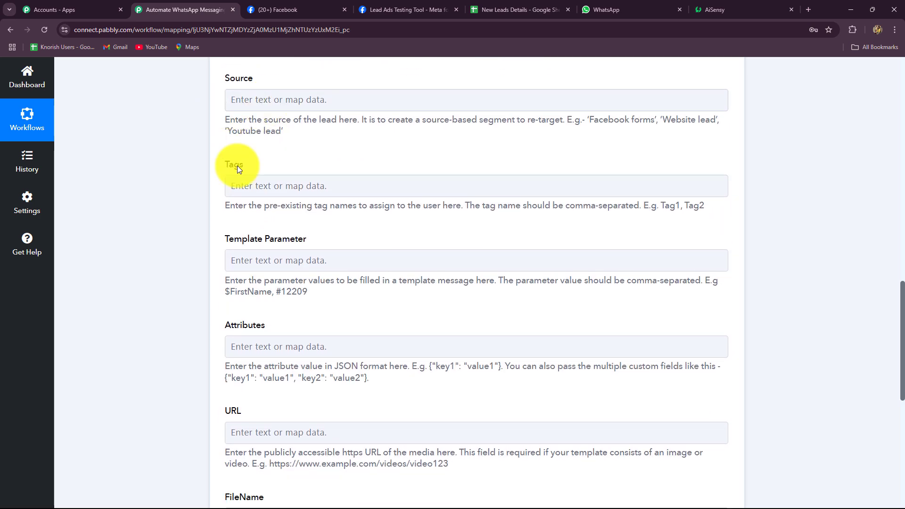
left_click(286, 119)
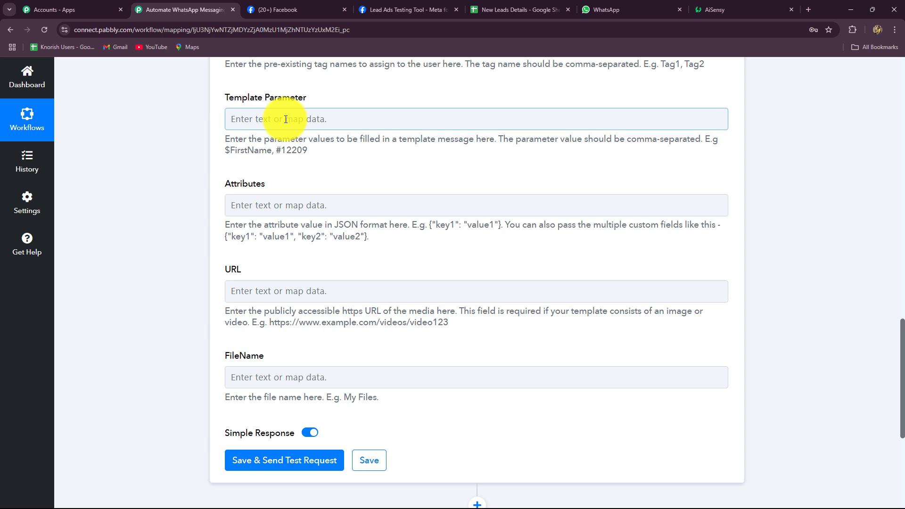
Step: Map the lead's First Name, Last Name and Service Interest into Template Parameter
left_click(728, 15)
scroll(221, 403, "down", 3)
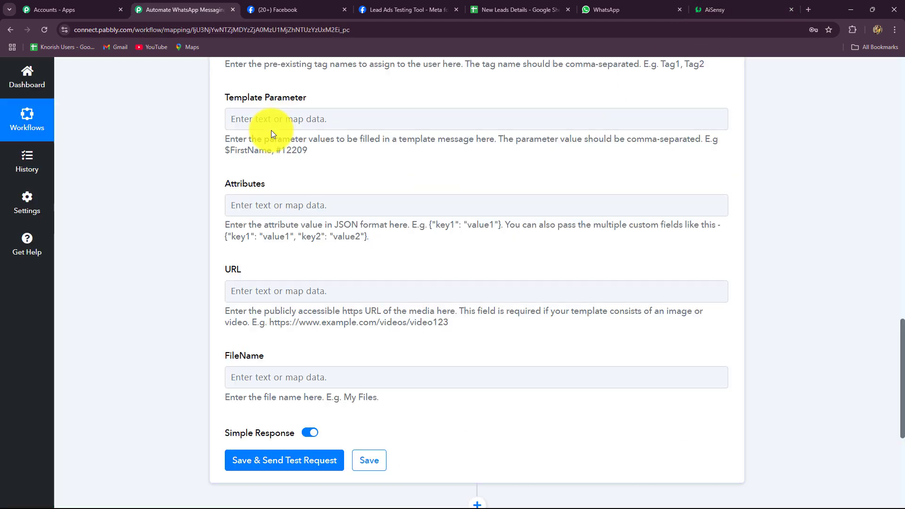
left_click(272, 127)
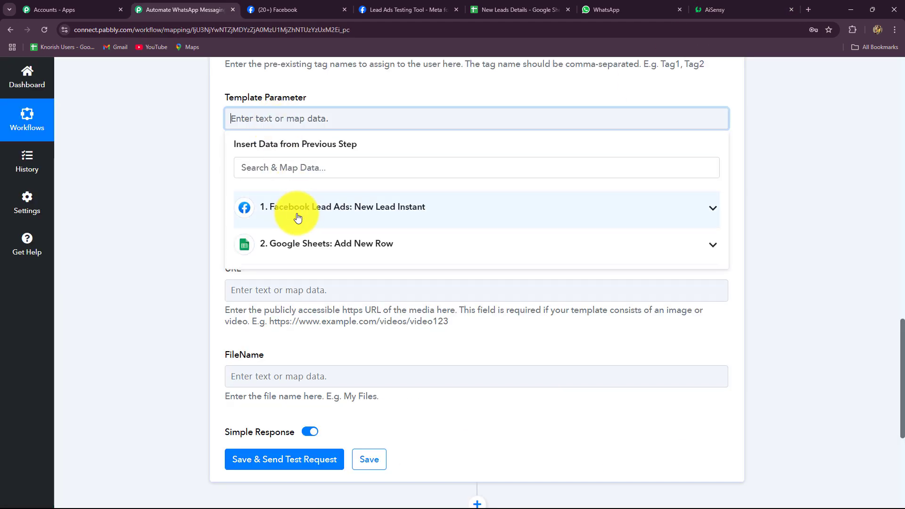
left_click(300, 210)
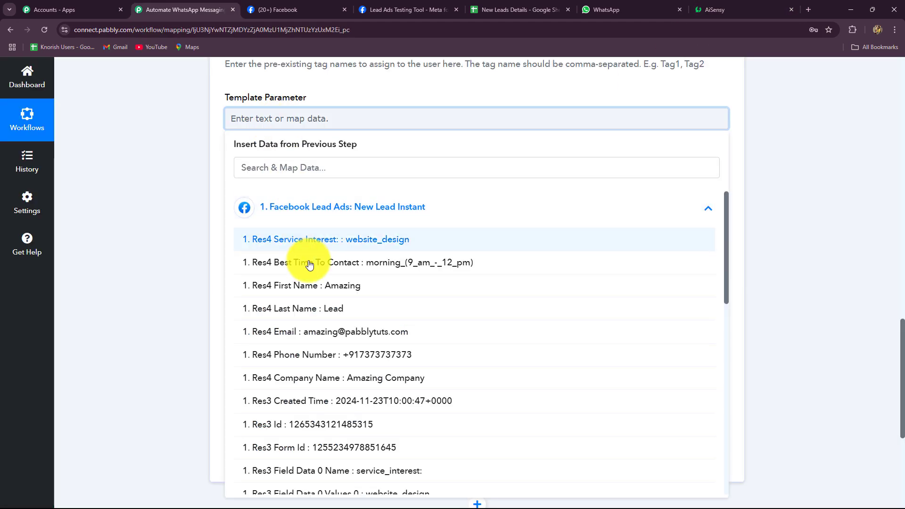
left_click(333, 292)
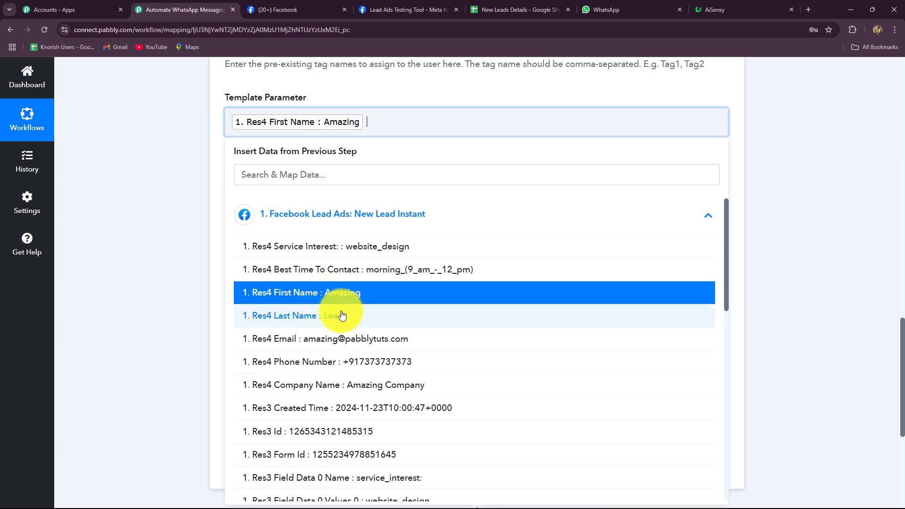
left_click(342, 314)
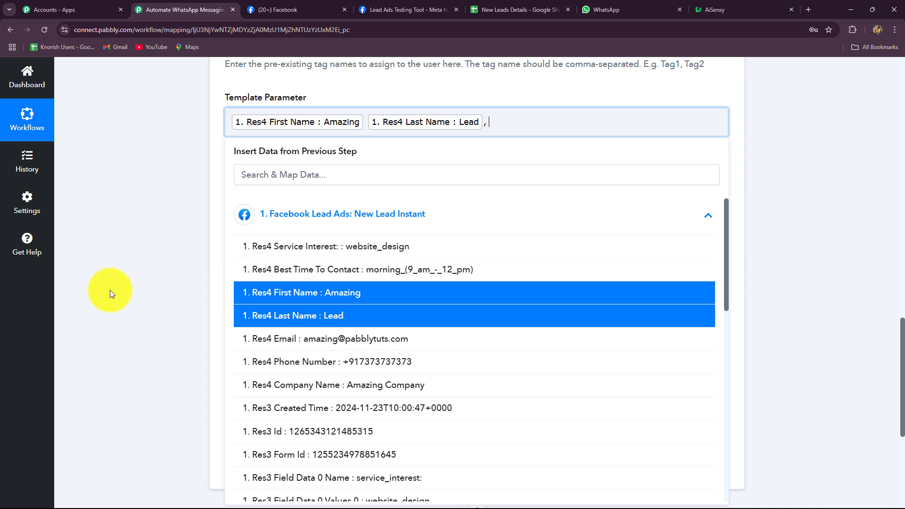
left_click(359, 244)
left_click(186, 229)
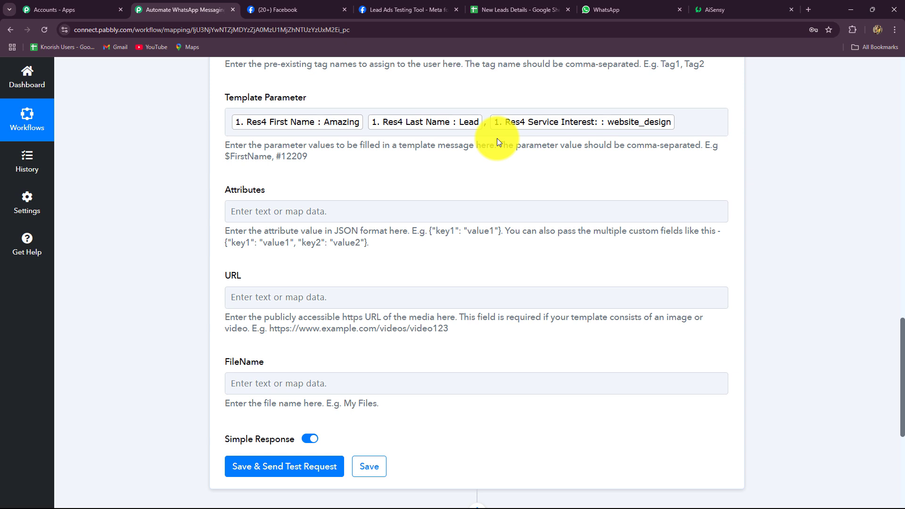
scroll(497, 138, "down", 5)
scroll(363, 245, "up", 2)
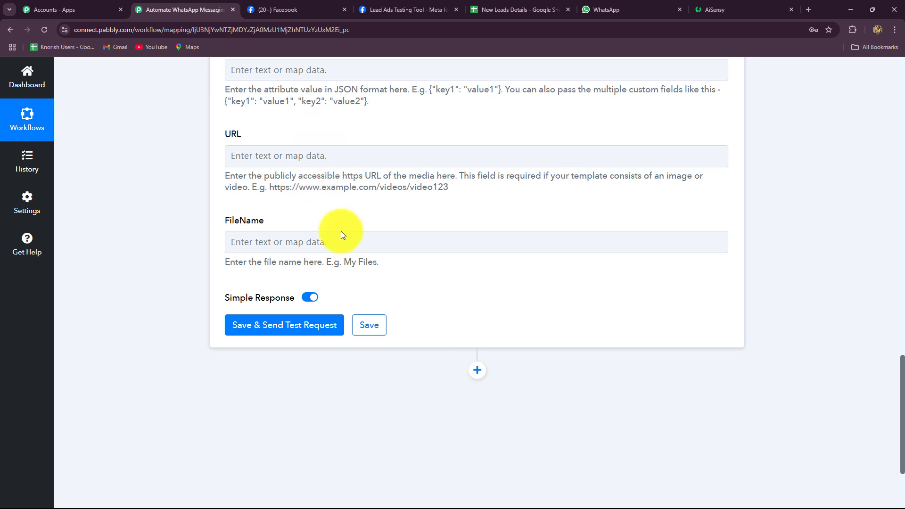
Step: Send a test request and confirm the WhatsApp message shows the website_design service
left_click(304, 331)
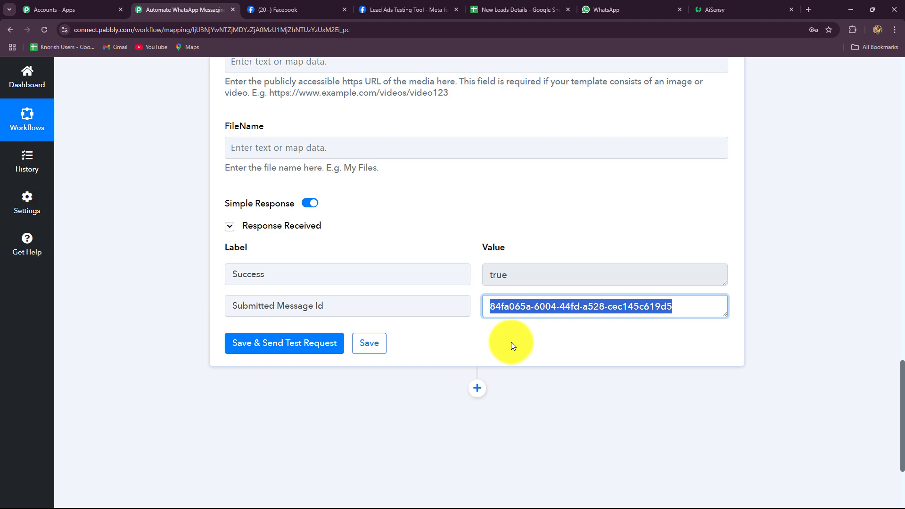
scroll(594, 170, "up", 15)
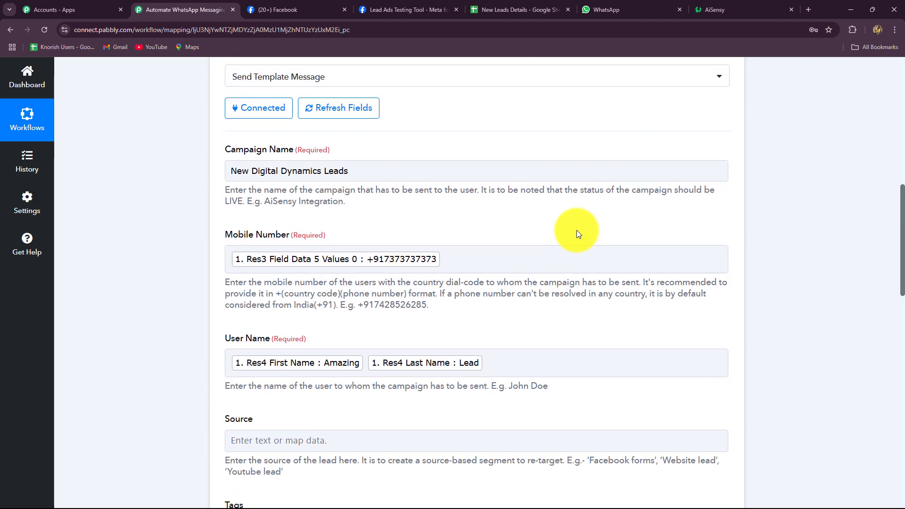
scroll(578, 234, "up", 1)
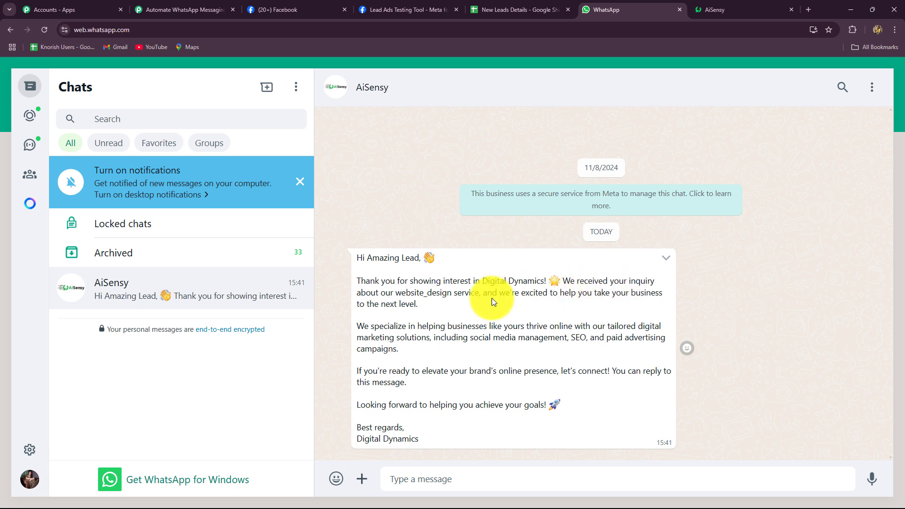
double_click(413, 293)
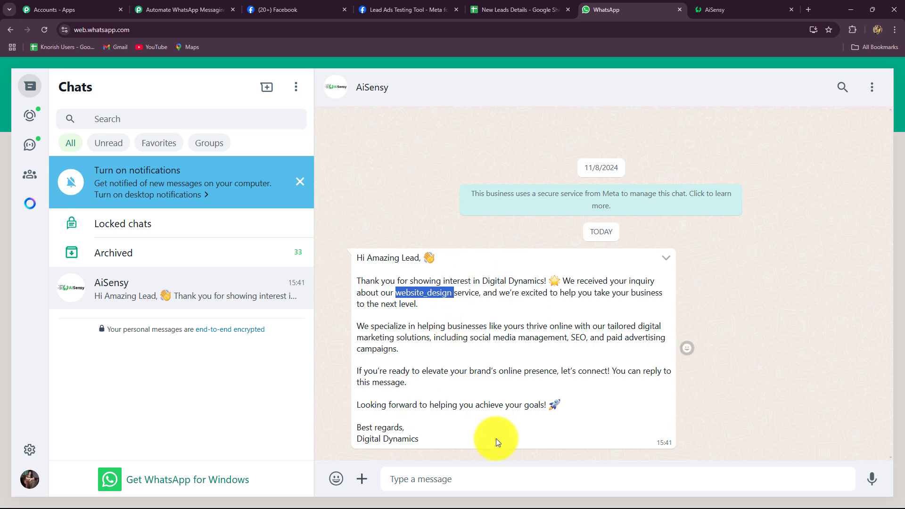
left_click(203, 9)
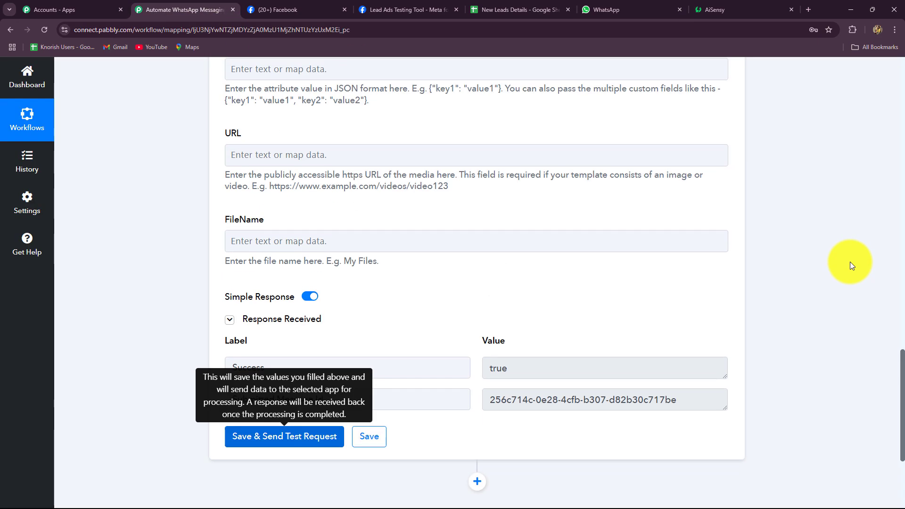
Step: Add a new workflow step using the WhatsApp by AiSensy app
scroll(850, 261, "up", 5)
scroll(850, 262, "down", 10)
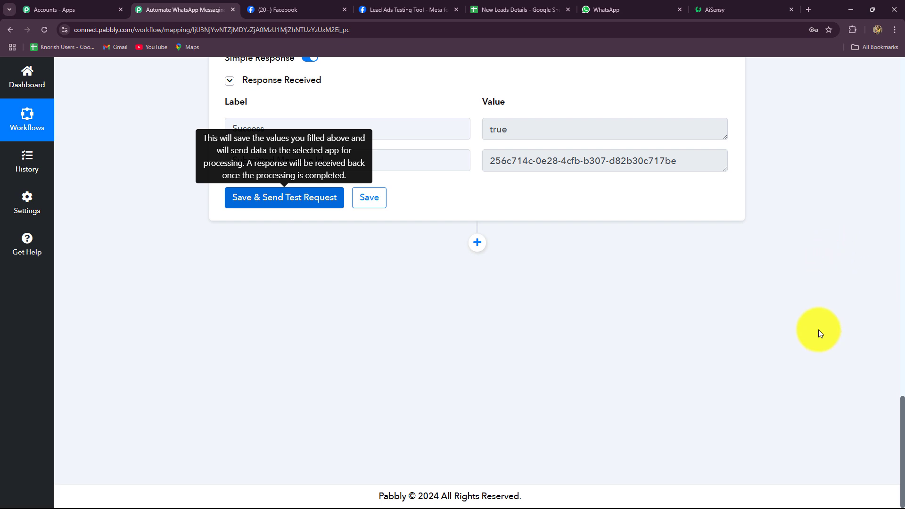
left_click(477, 245)
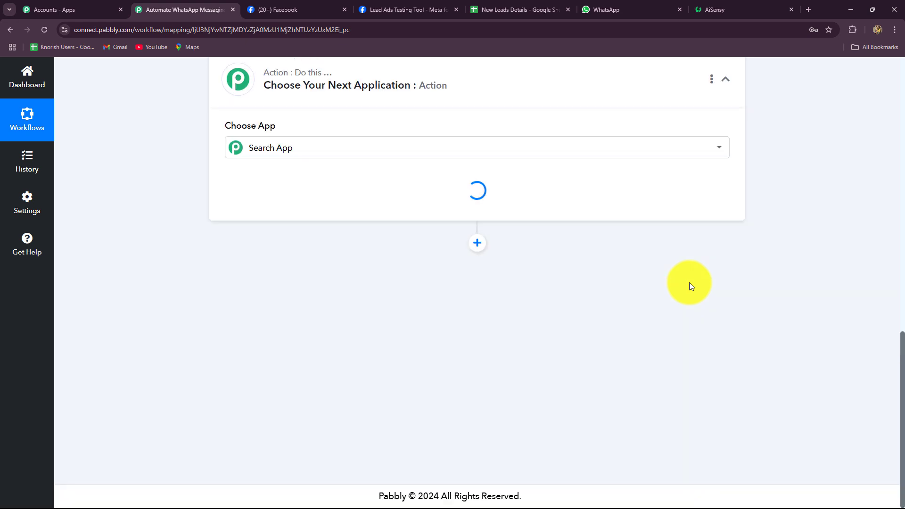
scroll(101, 356, "up", 4)
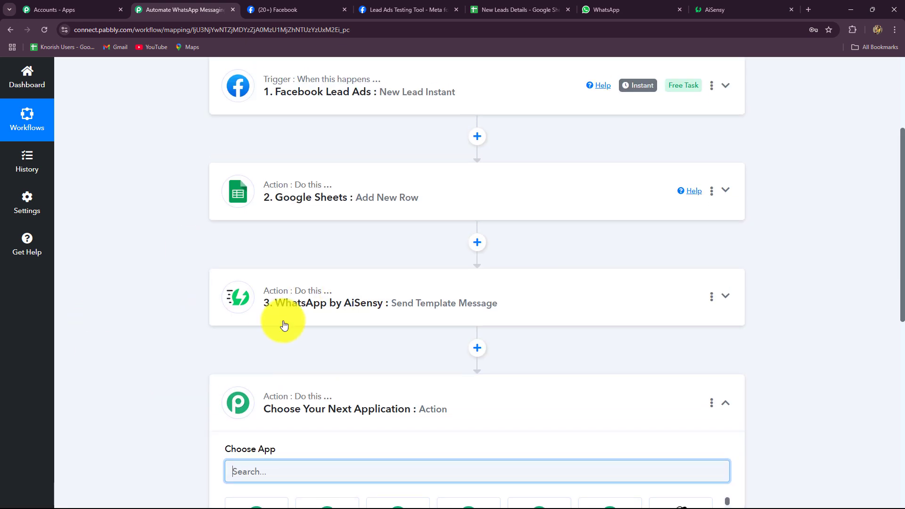
scroll(441, 330, "down", 4)
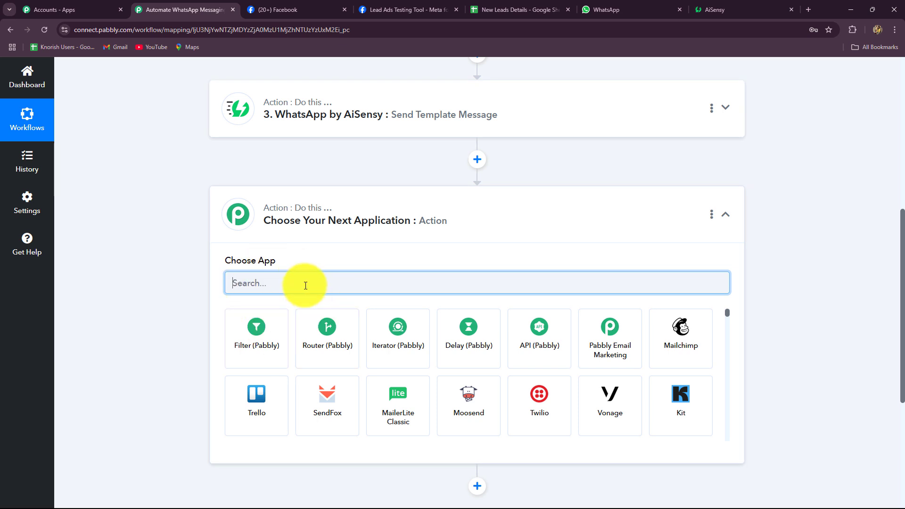
type("Ai")
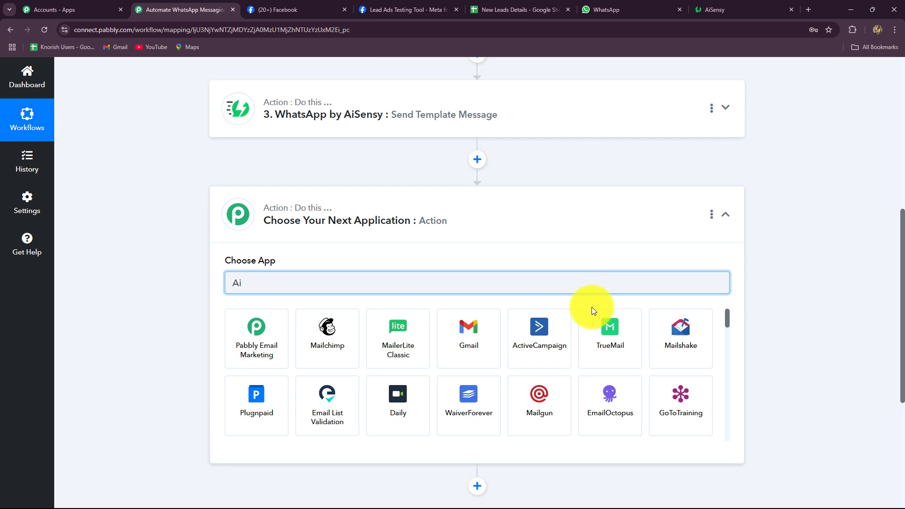
type("s")
left_click(246, 348)
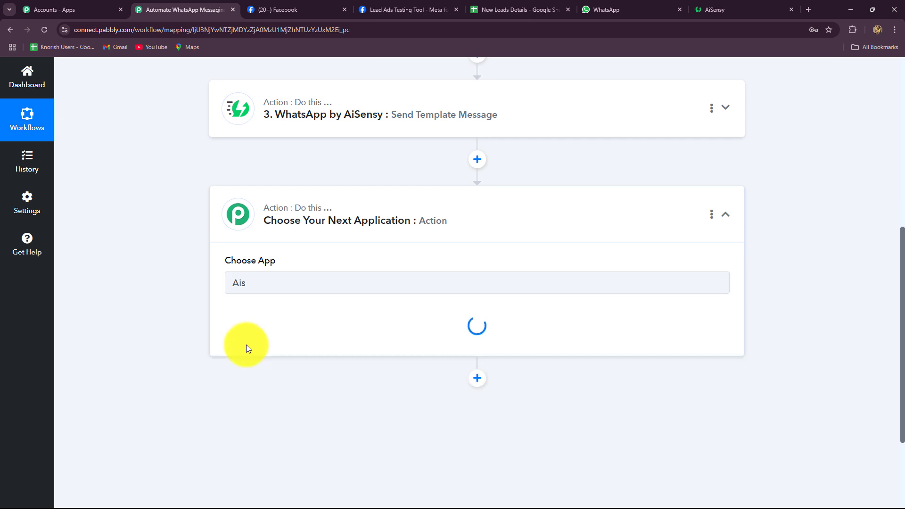
Step: Set the action to Send Template Message over the existing AiSensy connection
left_click(251, 330)
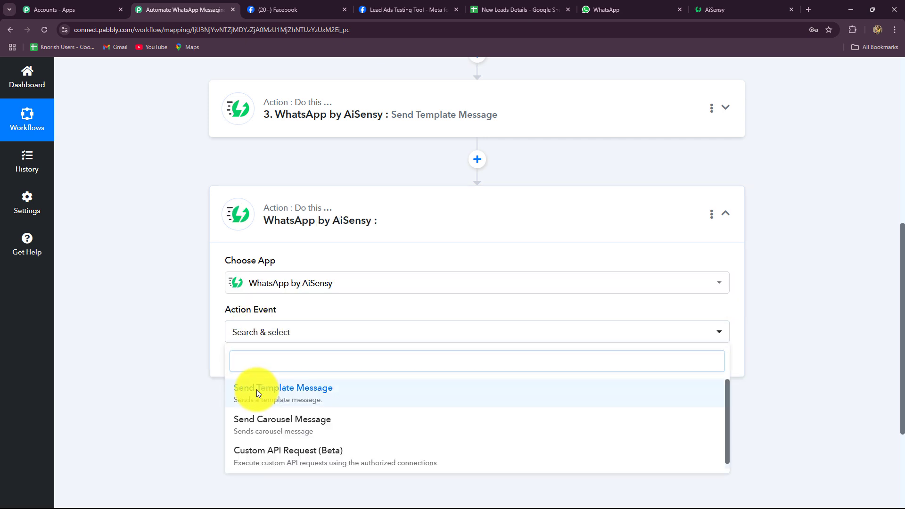
left_click(257, 390)
left_click(250, 369)
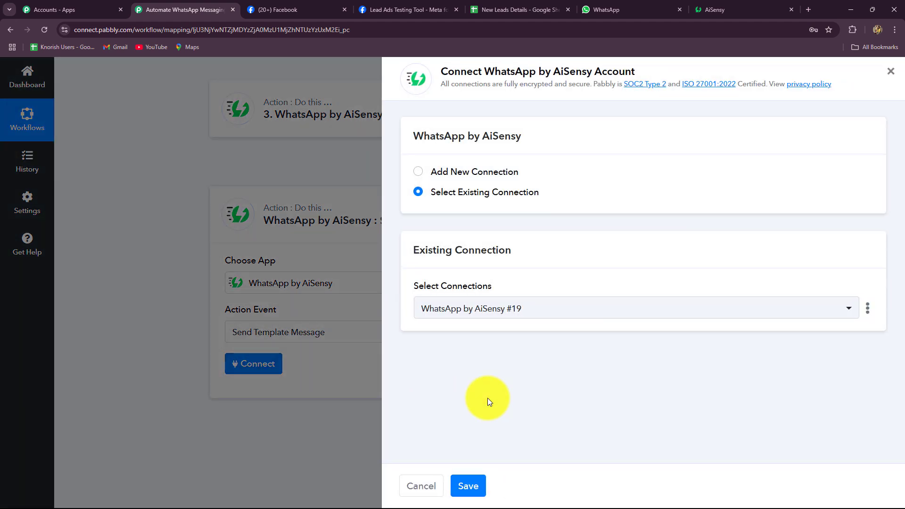
left_click(467, 485)
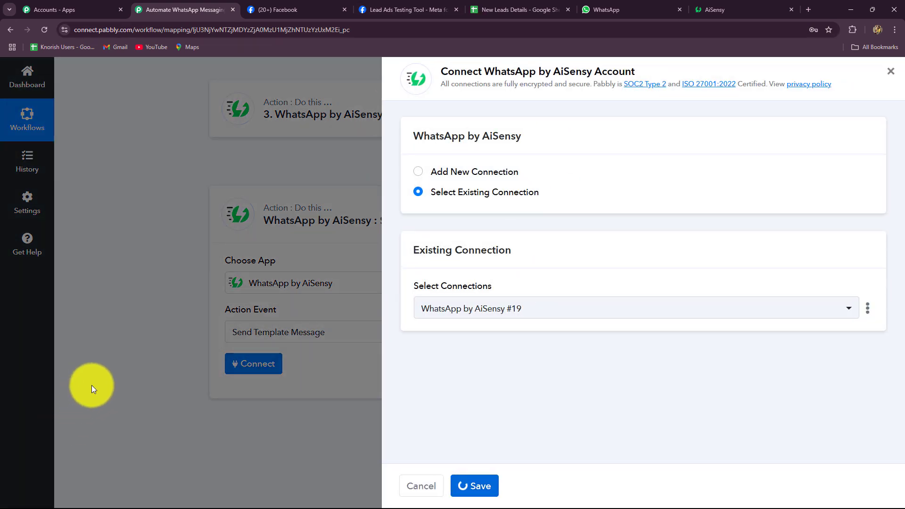
scroll(197, 229, "down", 4)
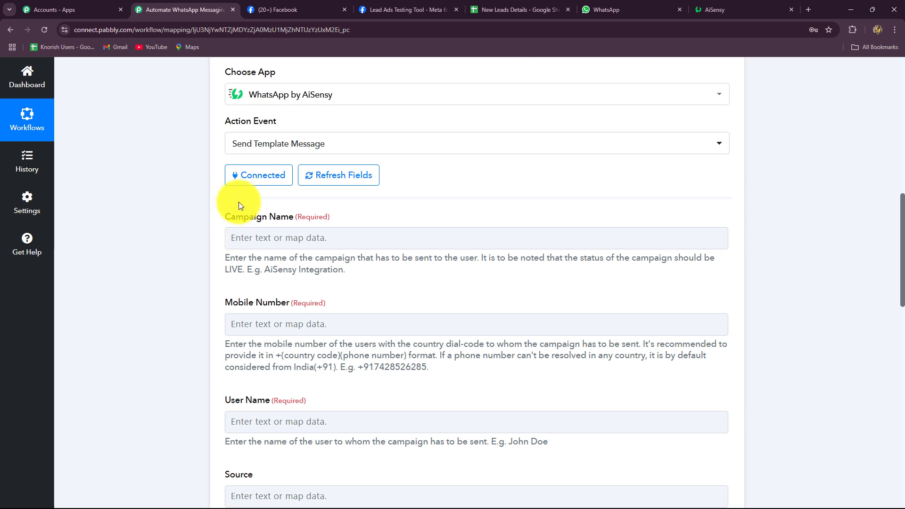
Step: Preview the new_lead_notification template's wording, then go to the AiSensy Campaigns list
left_click(708, 9)
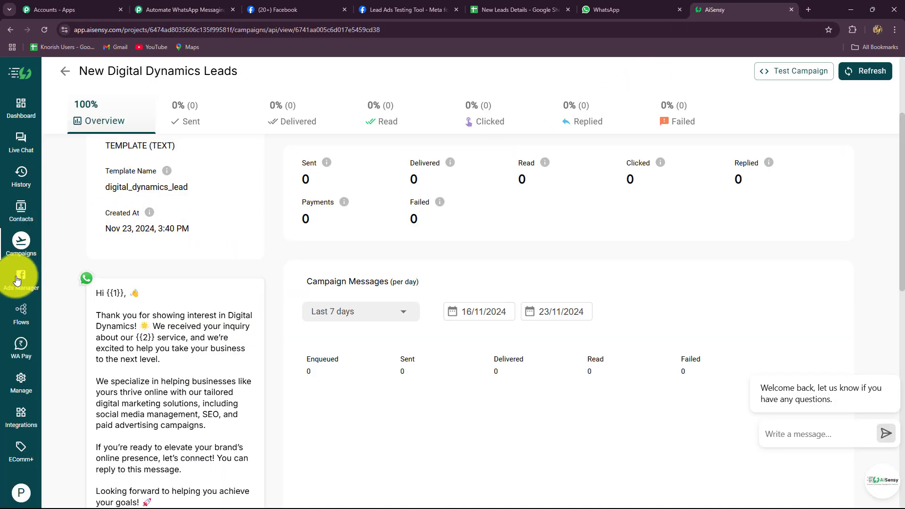
left_click(17, 379)
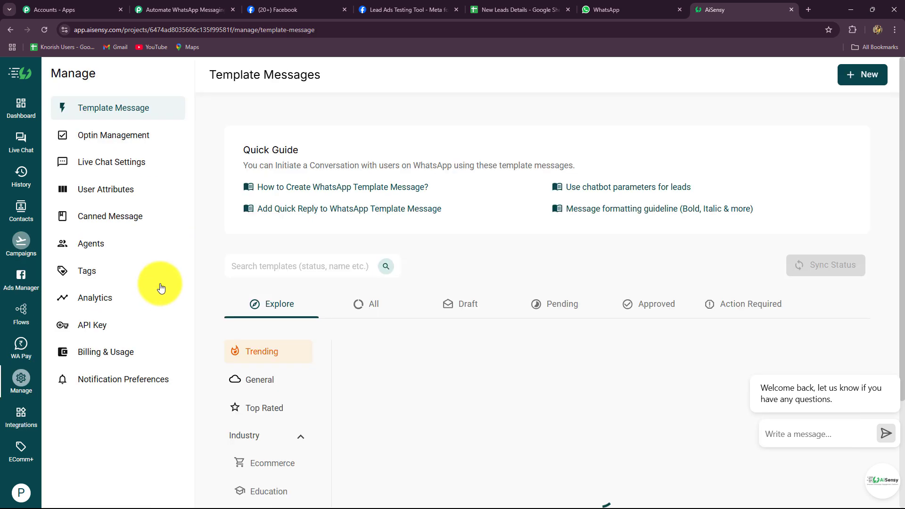
left_click(358, 300)
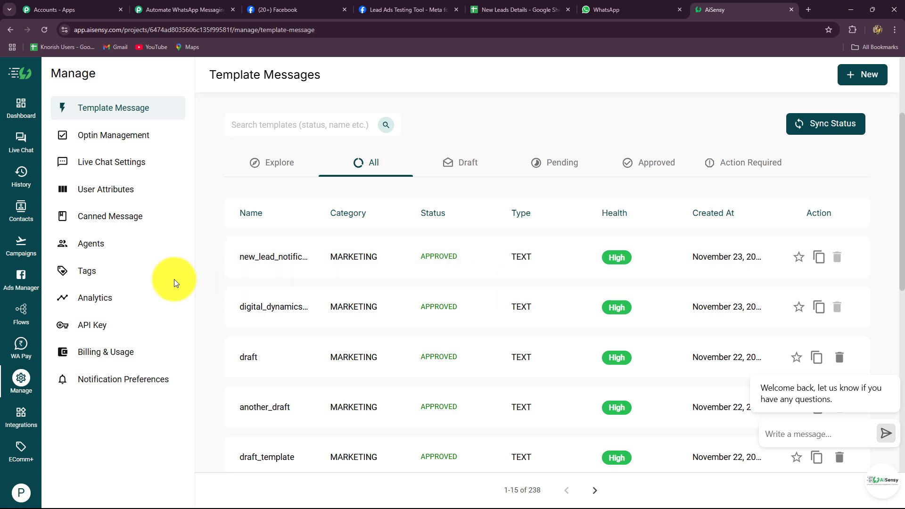
left_click(292, 257)
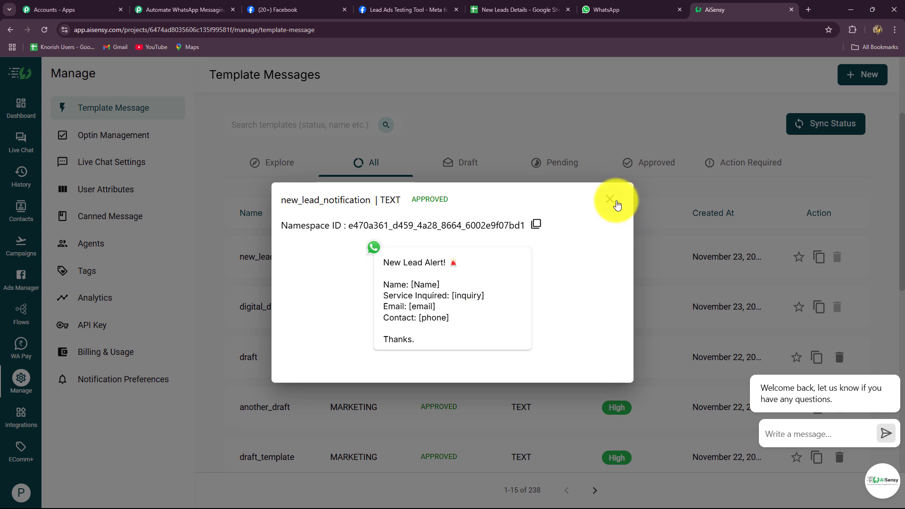
left_click(616, 204)
left_click(21, 245)
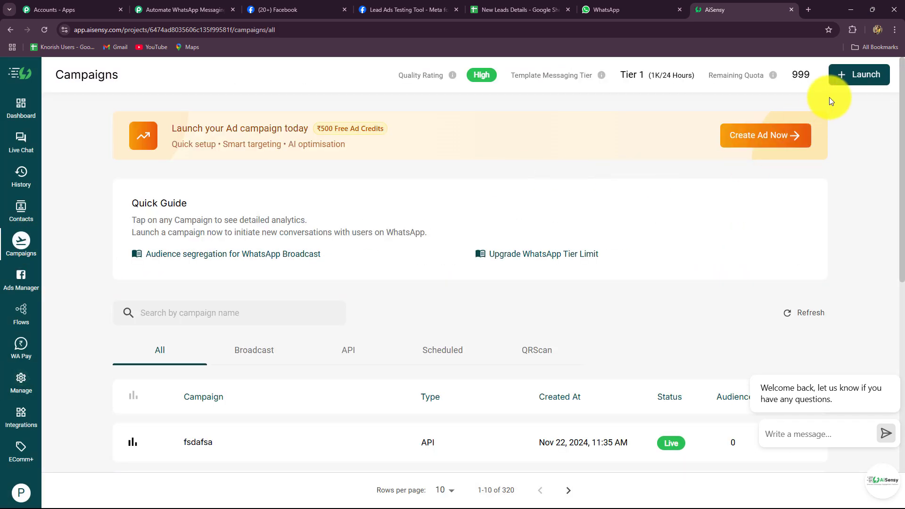
Step: Launch a live API campaign 'New Lead Alerts' on new_lead_notification and select its name
left_click(866, 74)
left_click(685, 209)
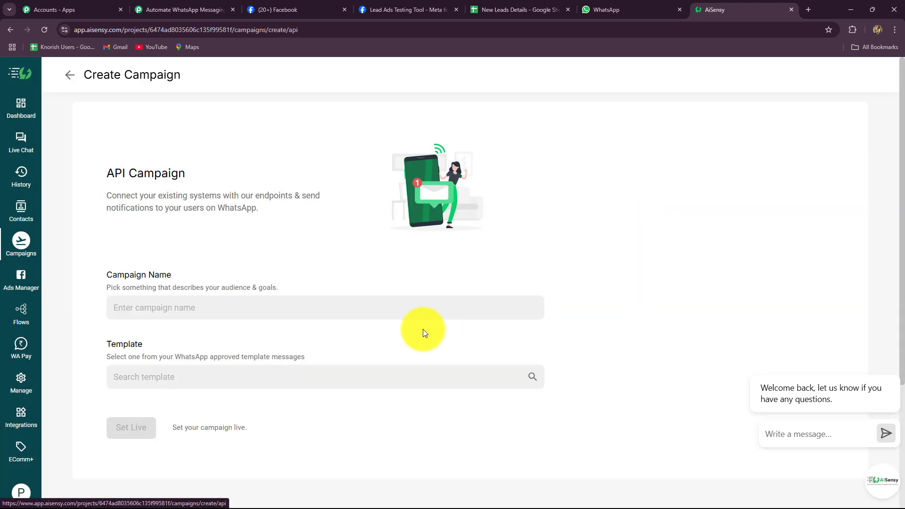
left_click(236, 313)
type("New Lead Alerts")
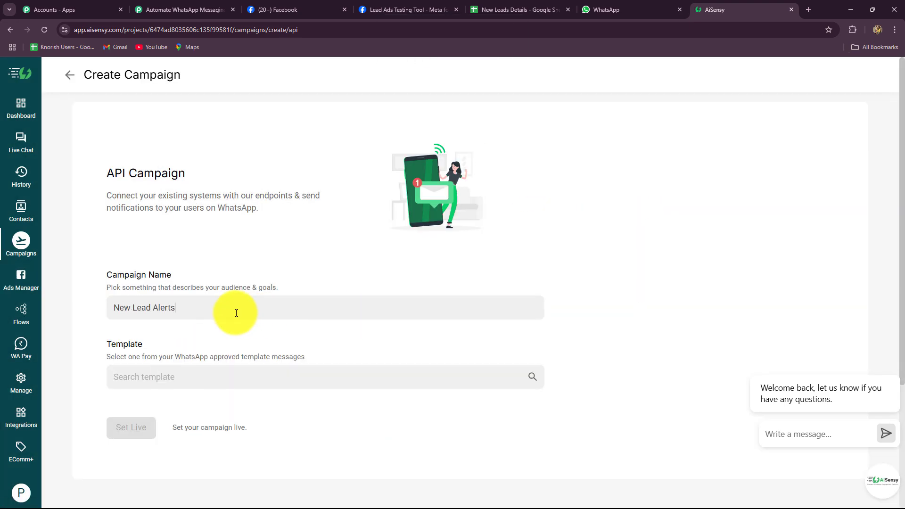
left_click(201, 378)
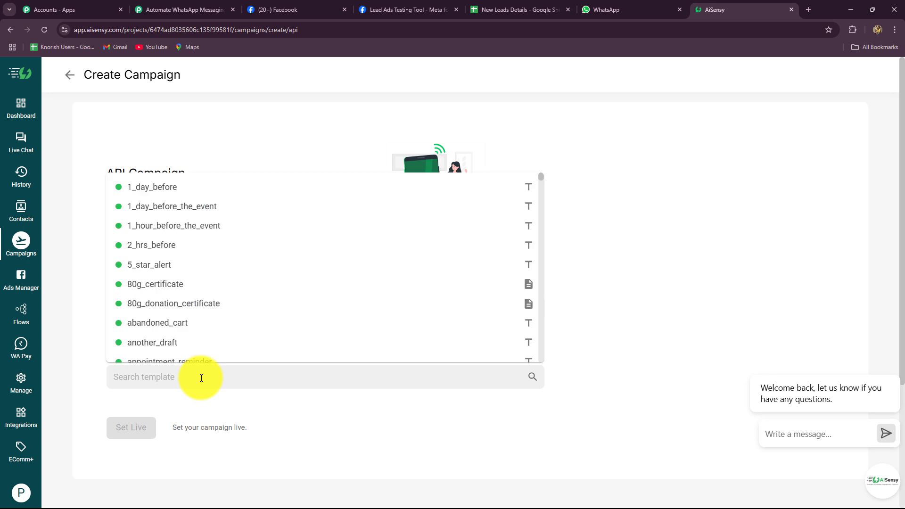
scroll(118, 358, "down", 3)
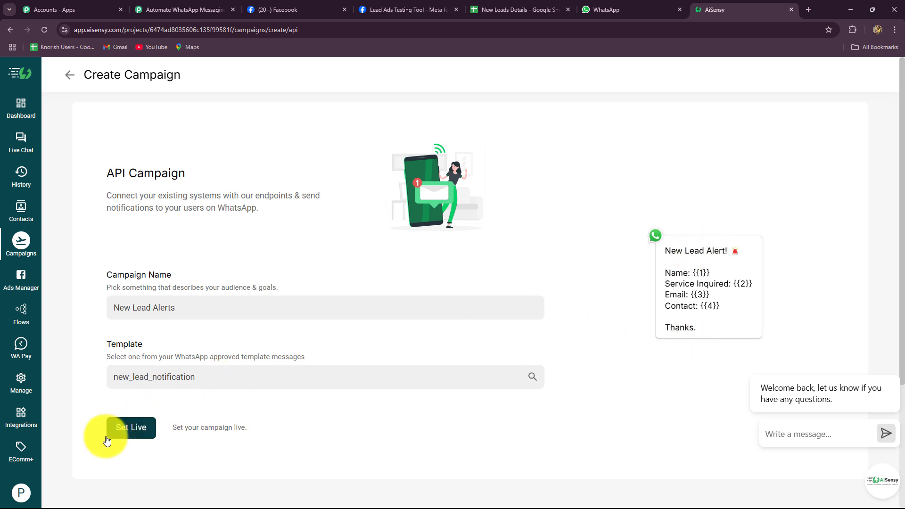
left_click(127, 427)
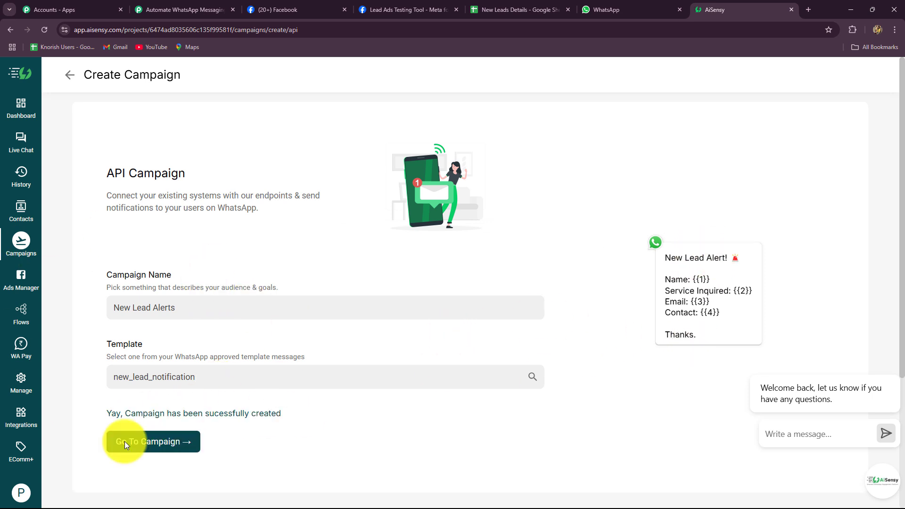
left_click(153, 444)
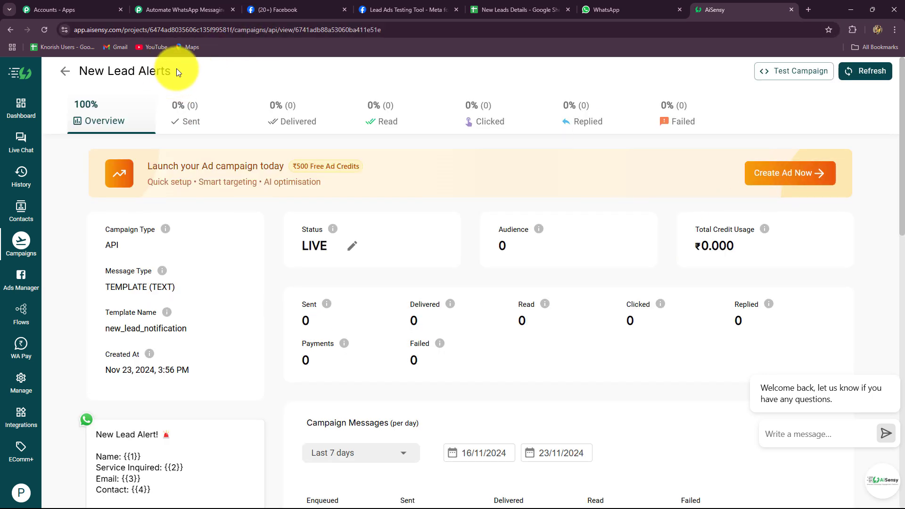
left_click_drag(165, 70, 69, 75)
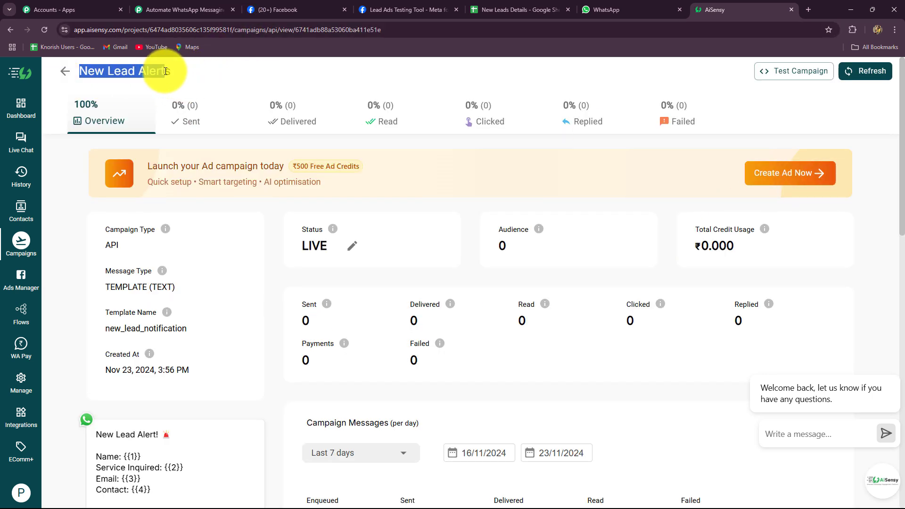
Step: Paste 'New Lead Alerts' into Campaign Name and begin the Mobile Number with +91
left_click(191, 11)
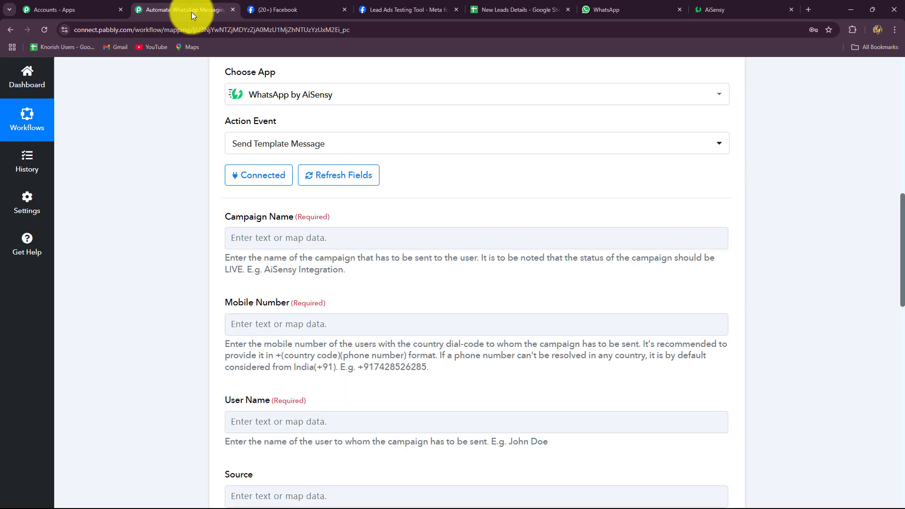
left_click(234, 237)
type("New Lead Alerts")
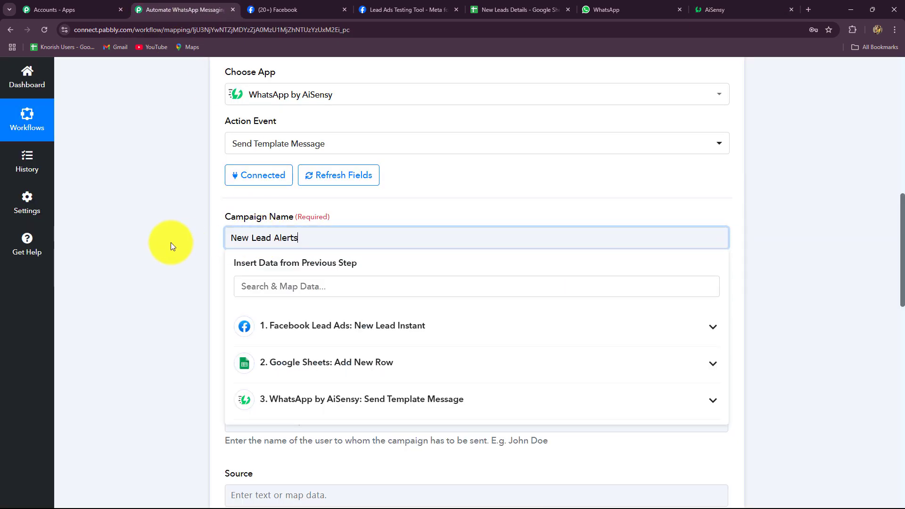
scroll(174, 241, "down", 4)
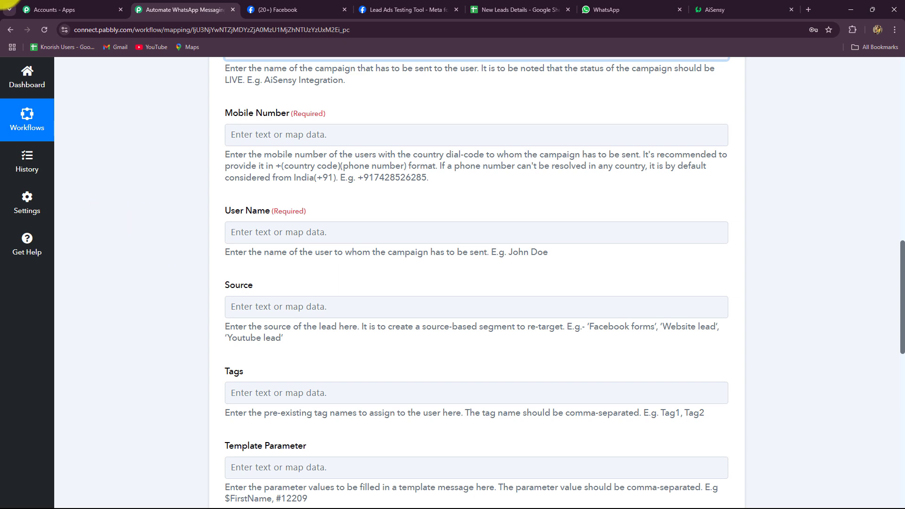
left_click(345, 131)
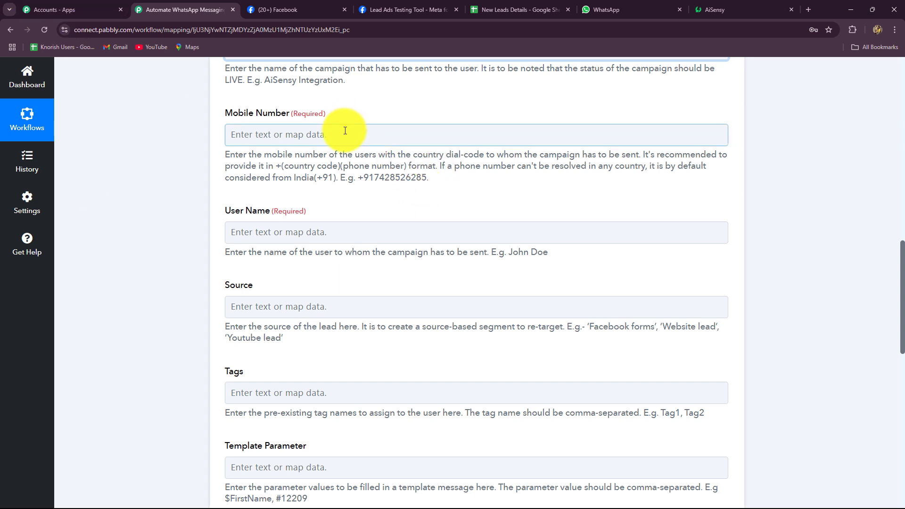
left_click(343, 135)
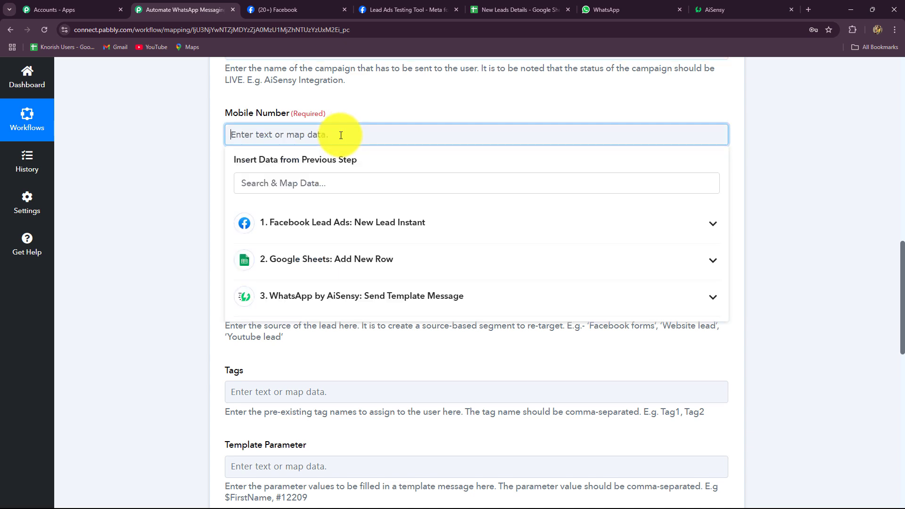
type("+91")
scroll(341, 135, "down", 3)
Step: Enter 'Digital Dynamics' as the User Name
left_click(293, 89)
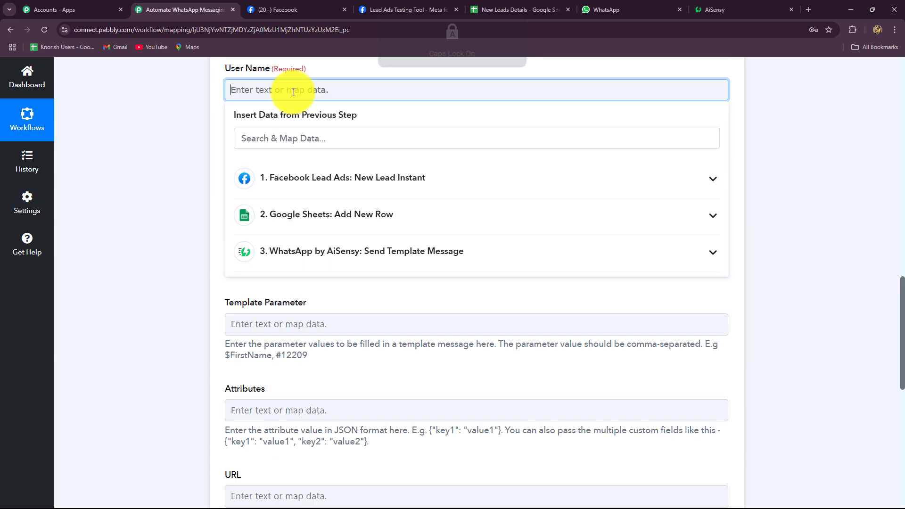
key("Caps_Lock")
type("D")
key("Caps_Lock")
type("igit")
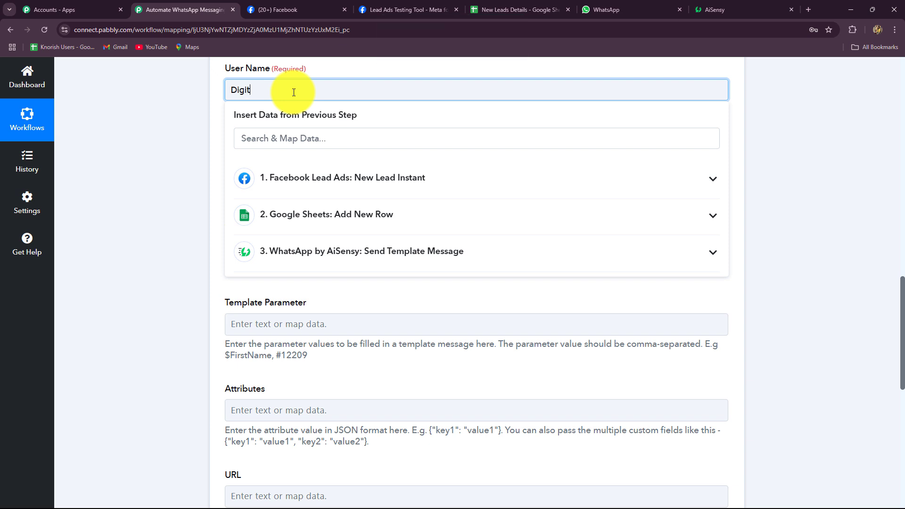
type("al Dynamics")
left_click(135, 162)
scroll(165, 163, "down", 5)
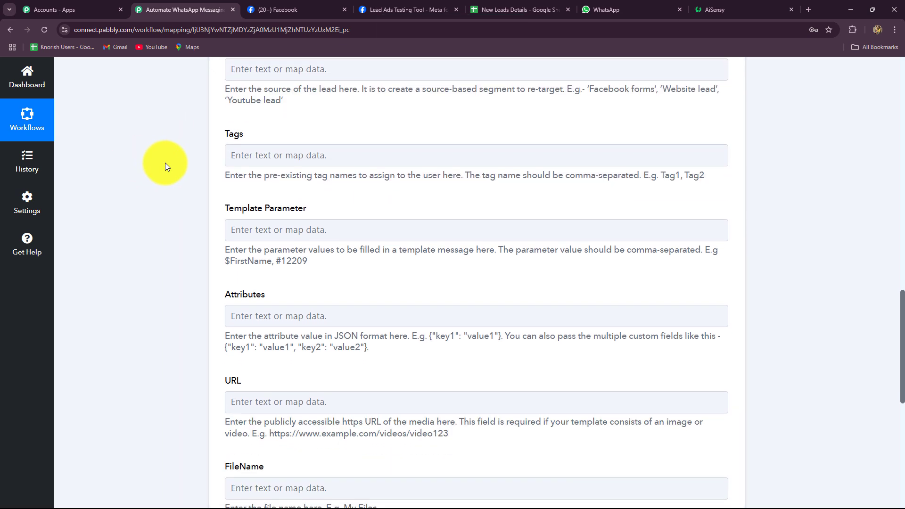
Step: Insert the lead's Last Name and First Name into Template Parameter, checking the placeholder order
left_click(279, 129)
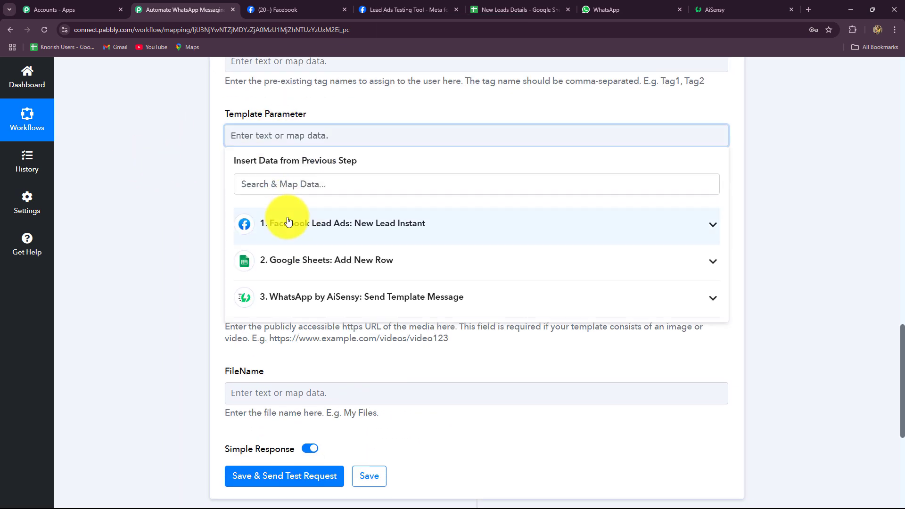
left_click(288, 221)
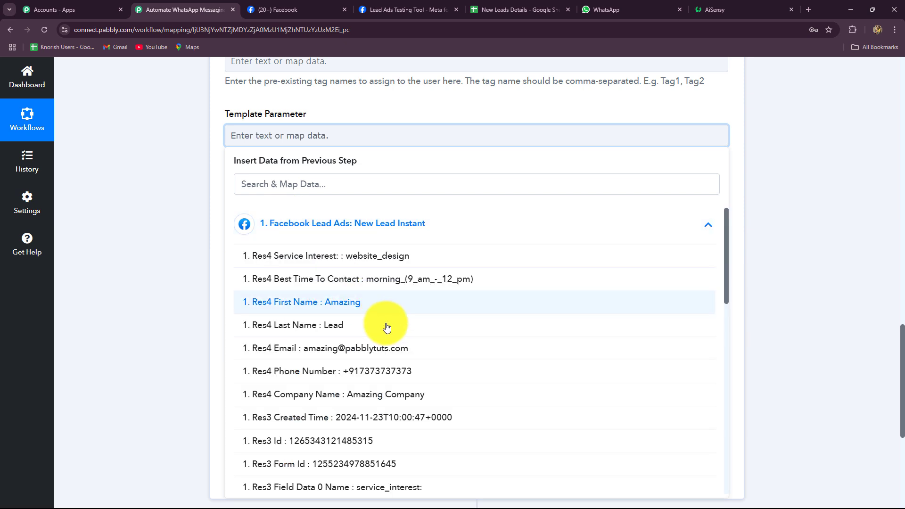
left_click(349, 322)
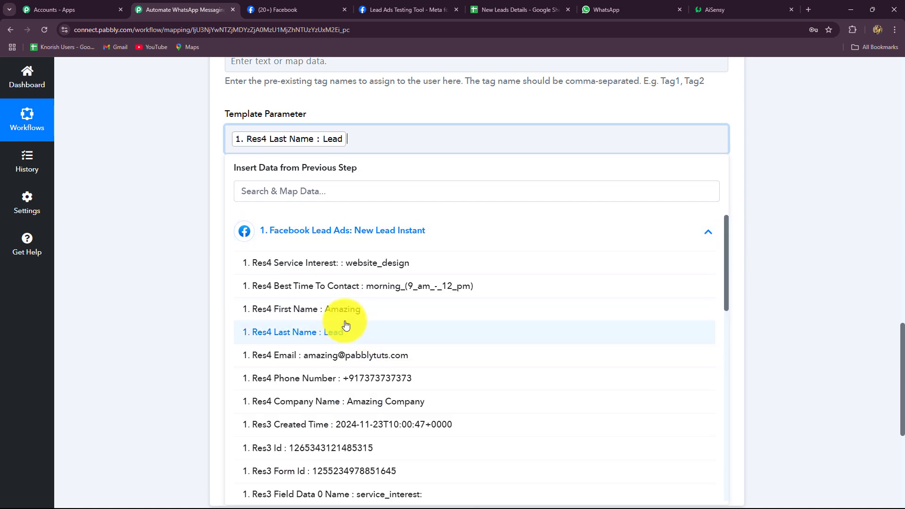
left_click(334, 305)
type(",")
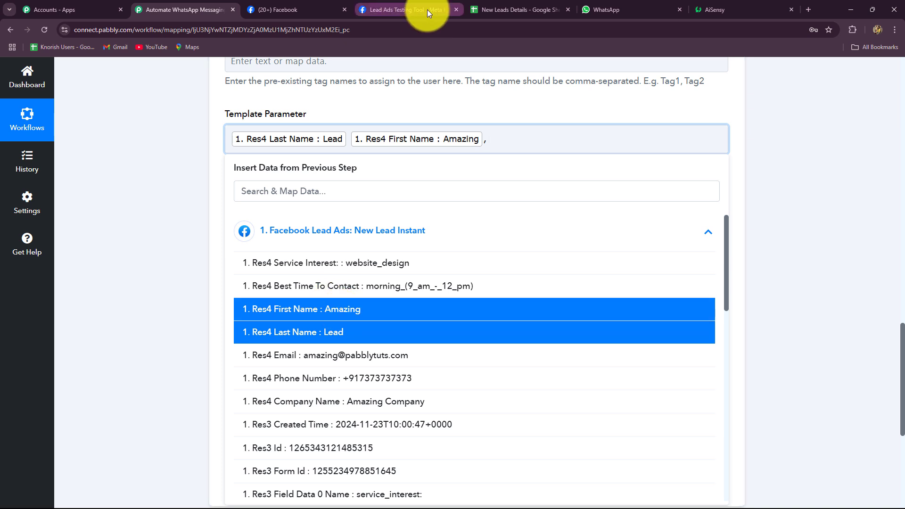
left_click(691, 11)
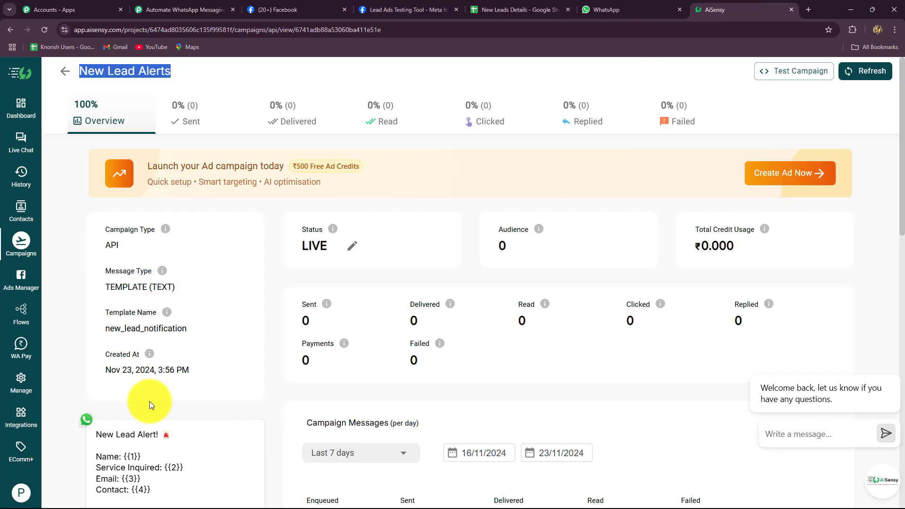
scroll(149, 401, "down", 4)
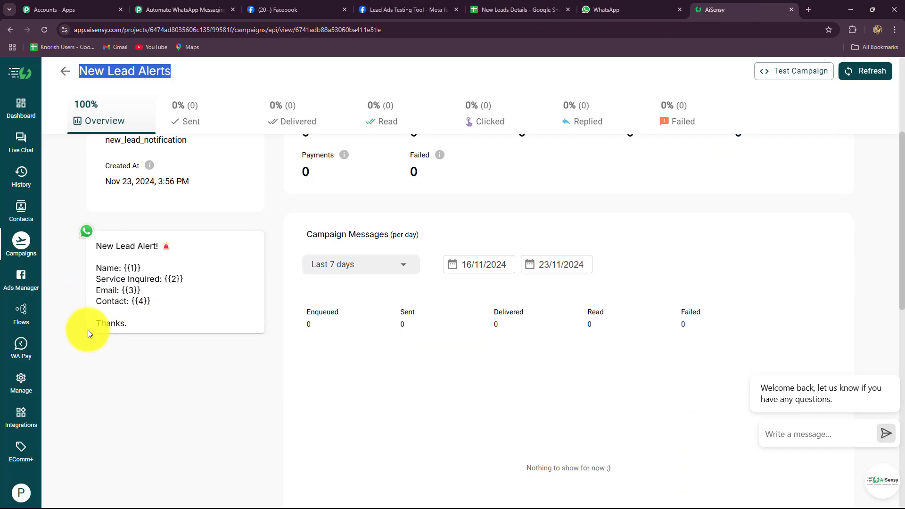
left_click(182, 10)
Step: Add the lead's Service Interest, Email and Phone Number to the Template Parameter
left_click(400, 261)
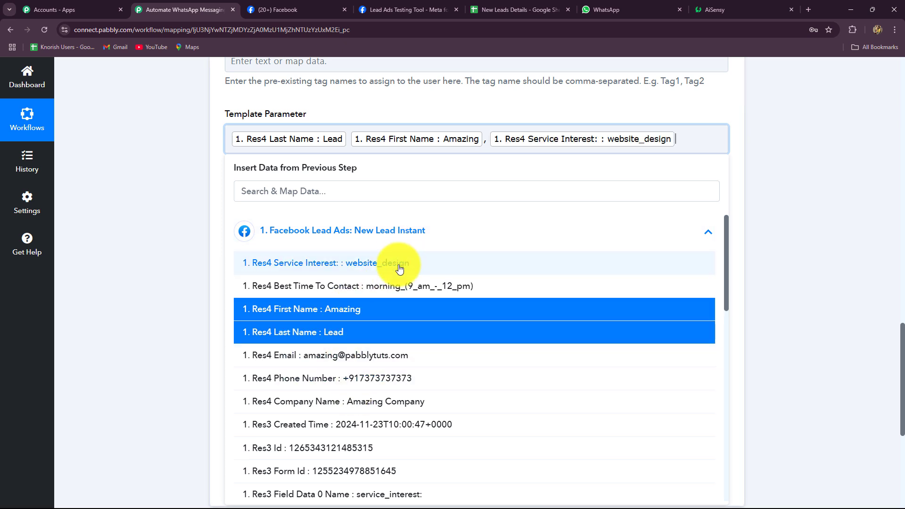
left_click(706, 9)
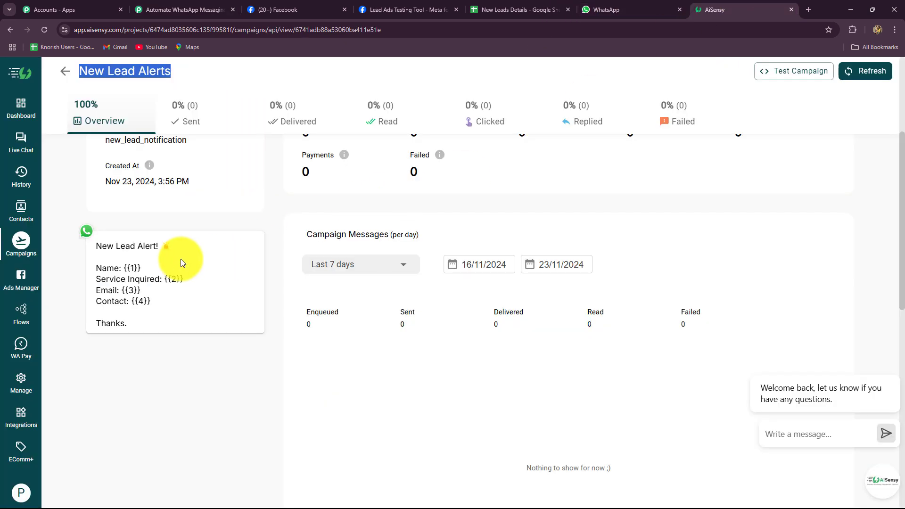
left_click(192, 4)
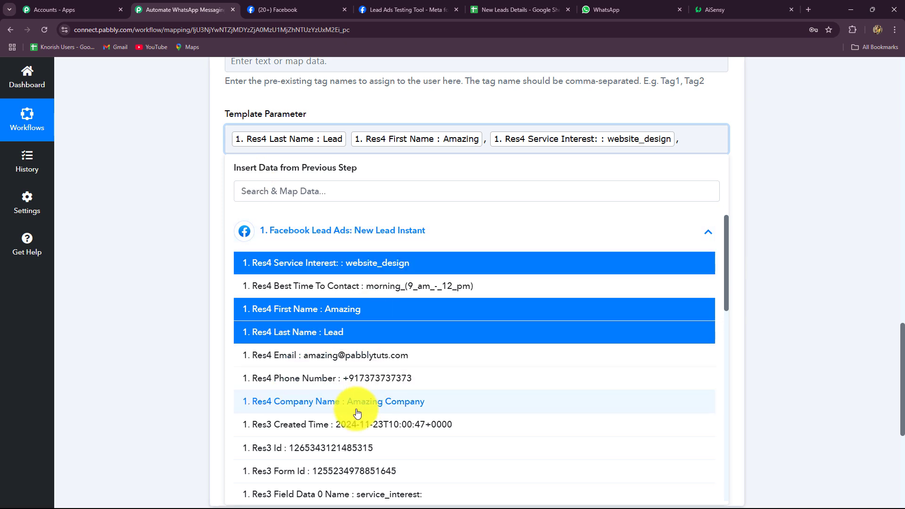
left_click(368, 355)
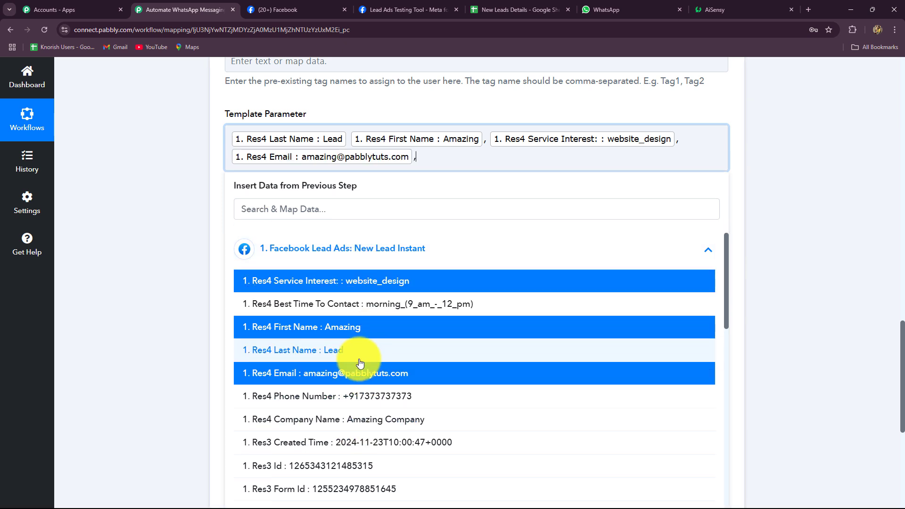
type(",")
scroll(385, 386, "down", 2)
left_click(382, 301)
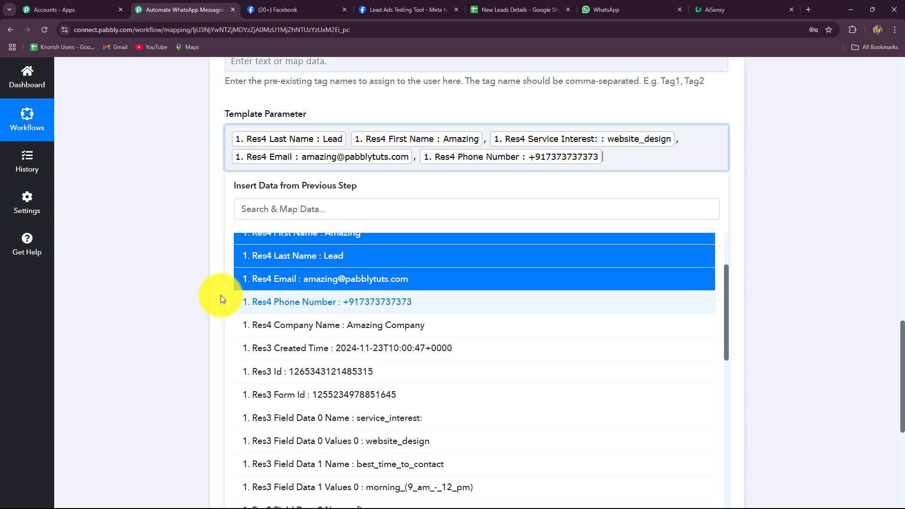
left_click(160, 301)
scroll(426, 244, "down", 3)
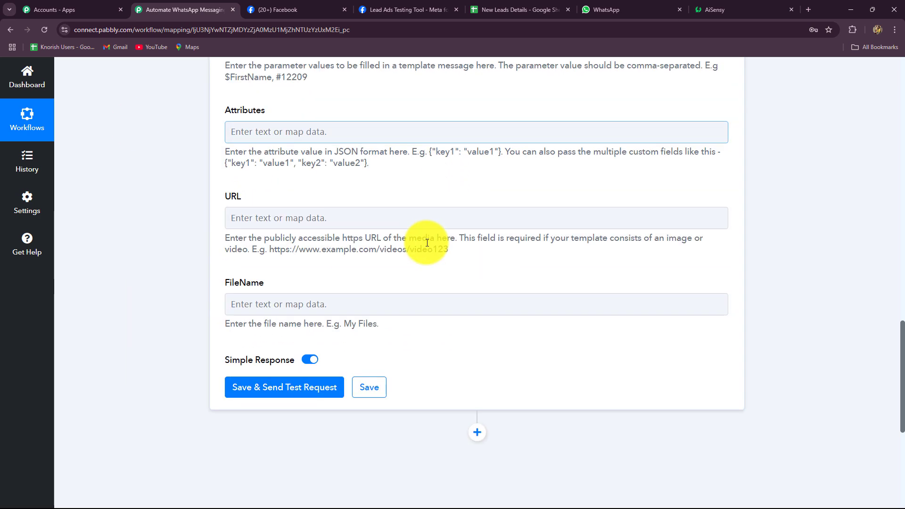
scroll(406, 282, "up", 4)
scroll(407, 282, "down", 5)
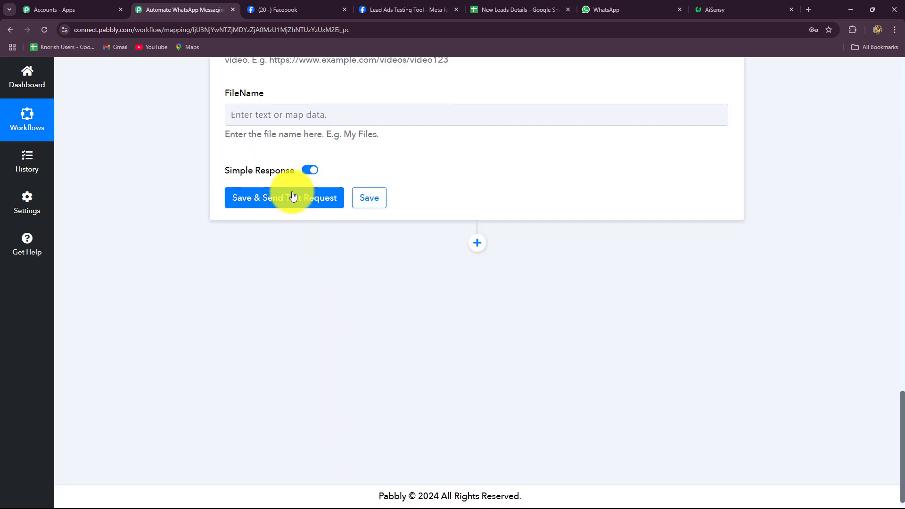
Step: Save the second AiSensy step and send a test request
left_click(292, 197)
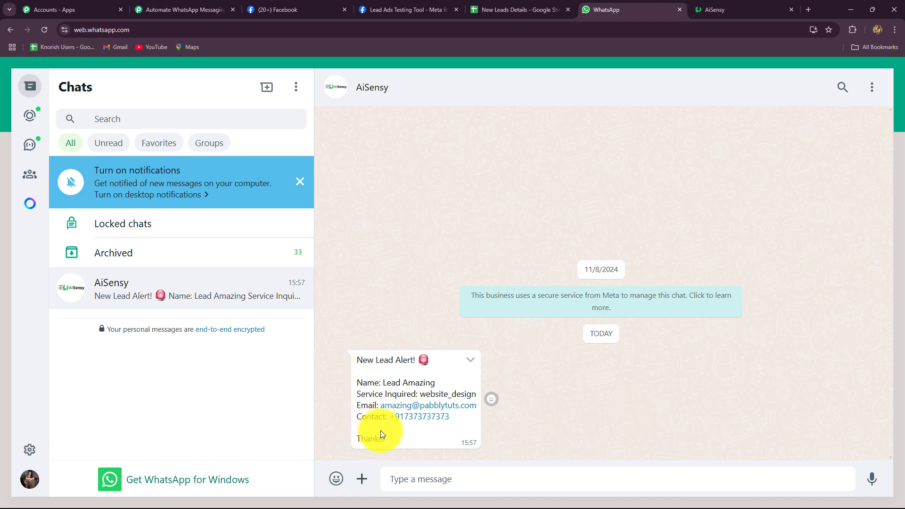
left_click(160, 10)
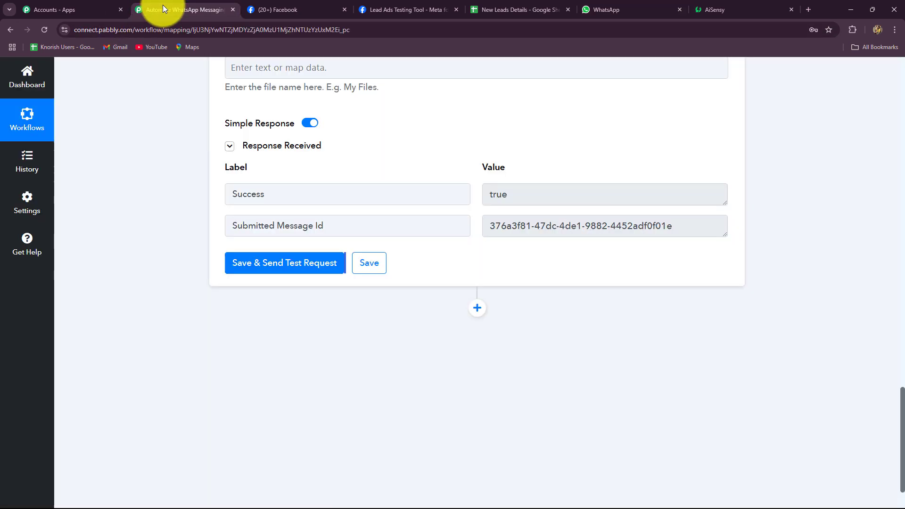
scroll(821, 244, "up", 6)
scroll(820, 244, "up", 10)
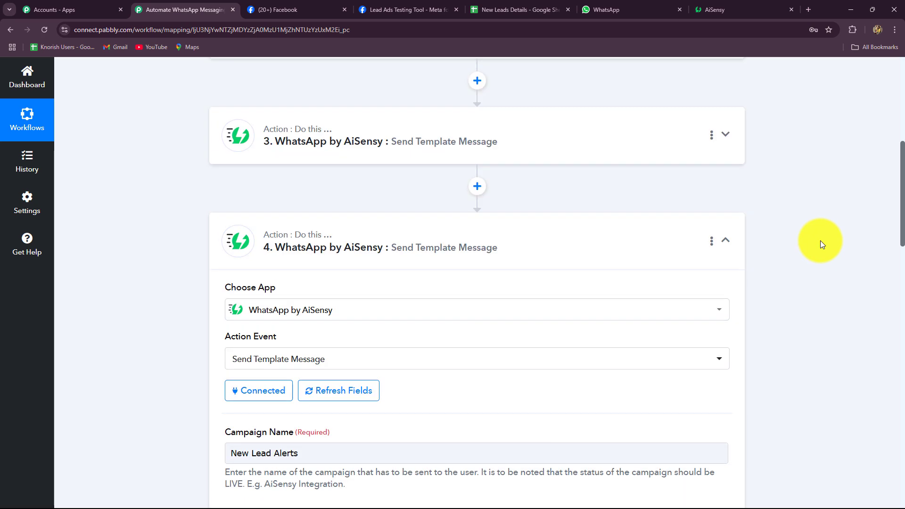
scroll(797, 326, "up", 1)
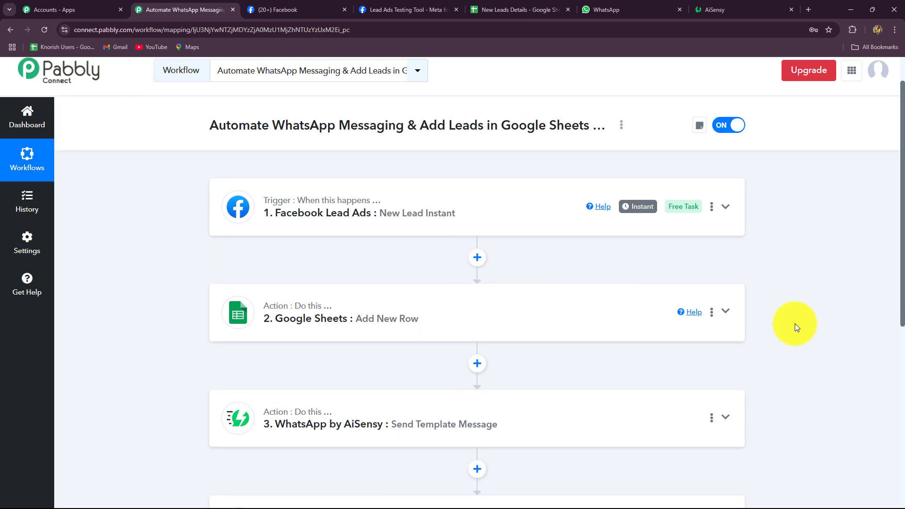